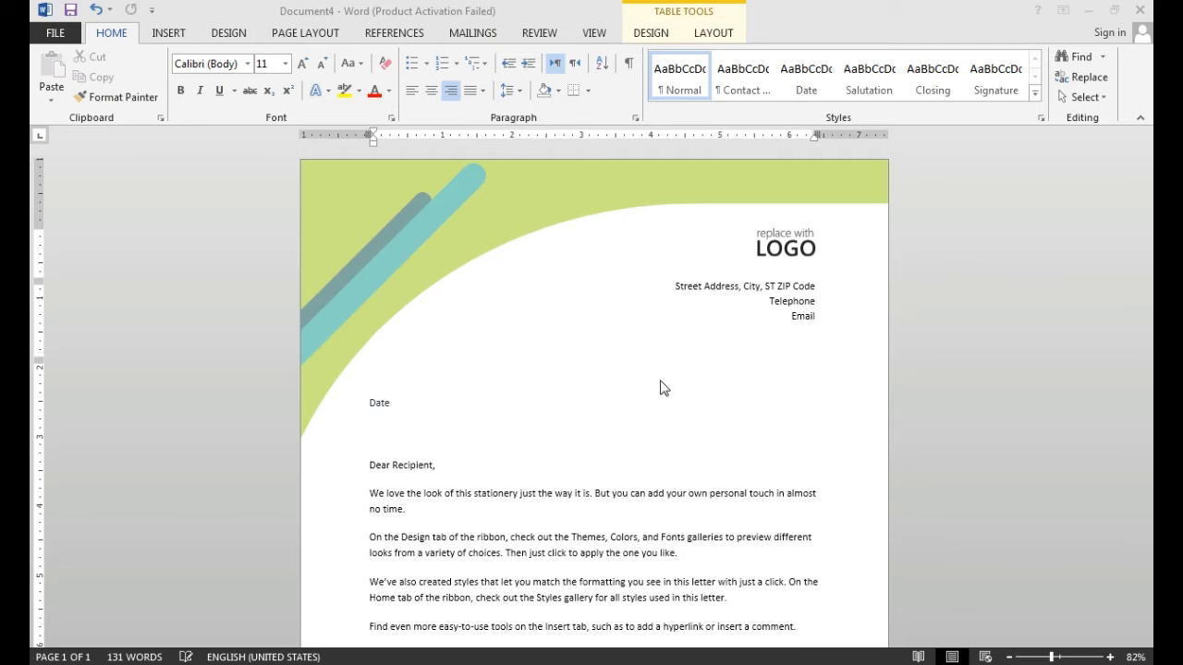
- Apply the Moderate margin preset to the letter
{"action": "left_click", "coordinate": [721, 455]}
{"action": "left_click", "coordinate": [467, 465]}
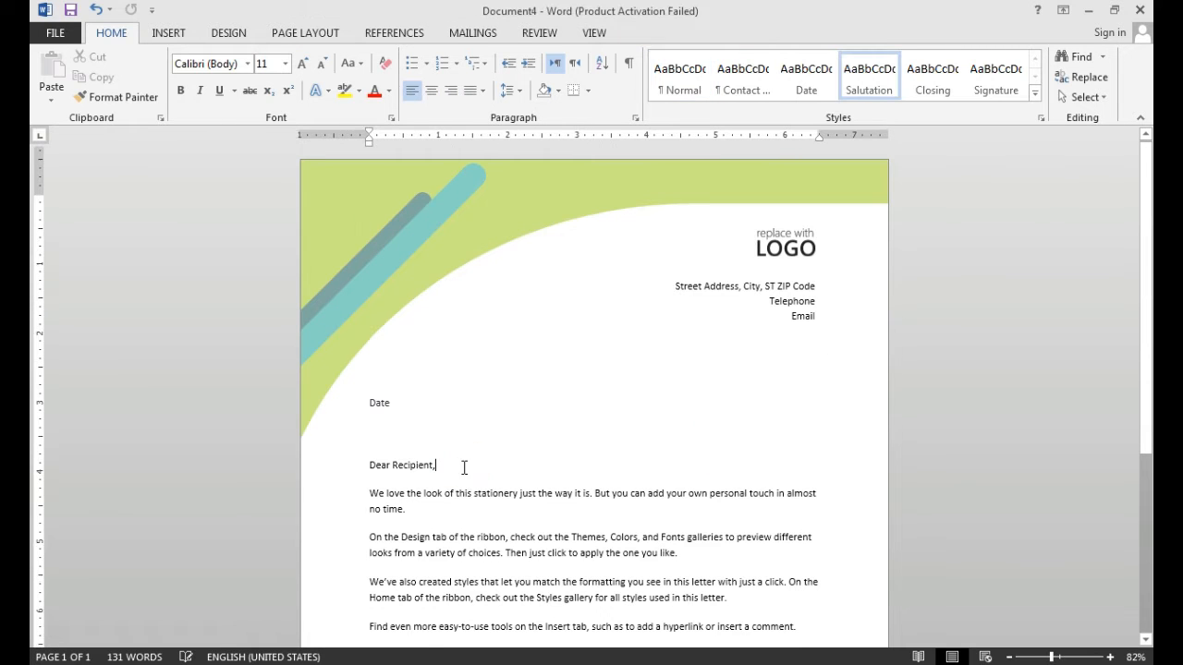
{"action": "scroll", "coordinate": [463, 469], "scroll_direction": "down", "scroll_amount": 1}
{"action": "scroll", "coordinate": [464, 469], "scroll_direction": "up", "scroll_amount": 1}
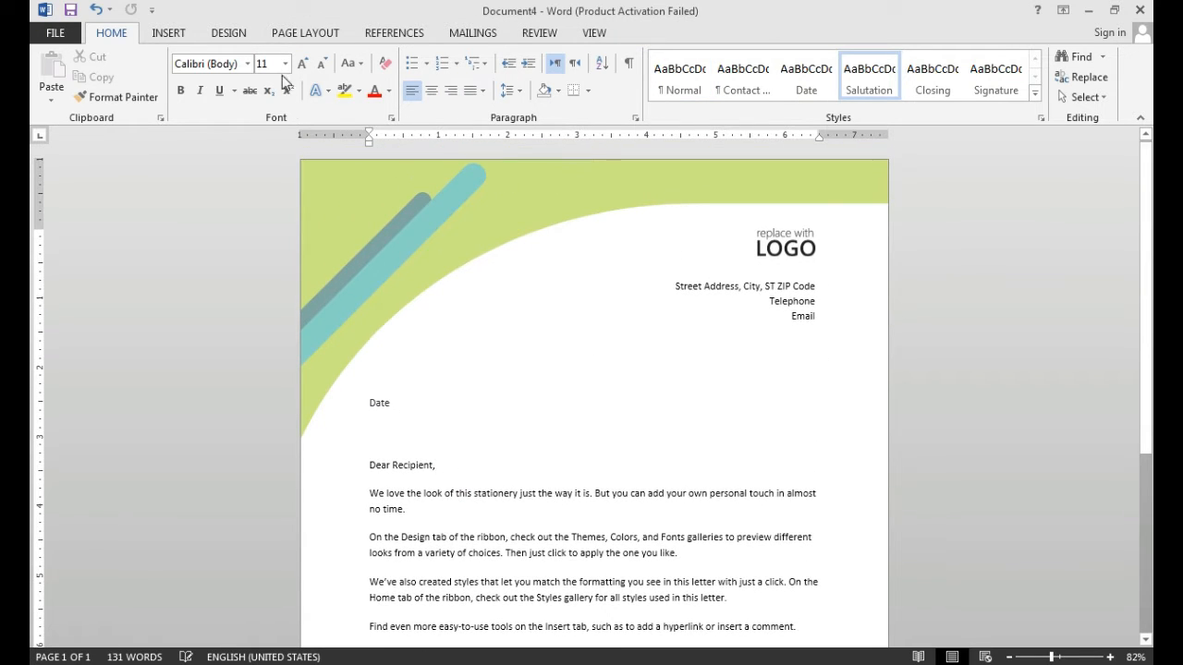
{"action": "left_click", "coordinate": [295, 35]}
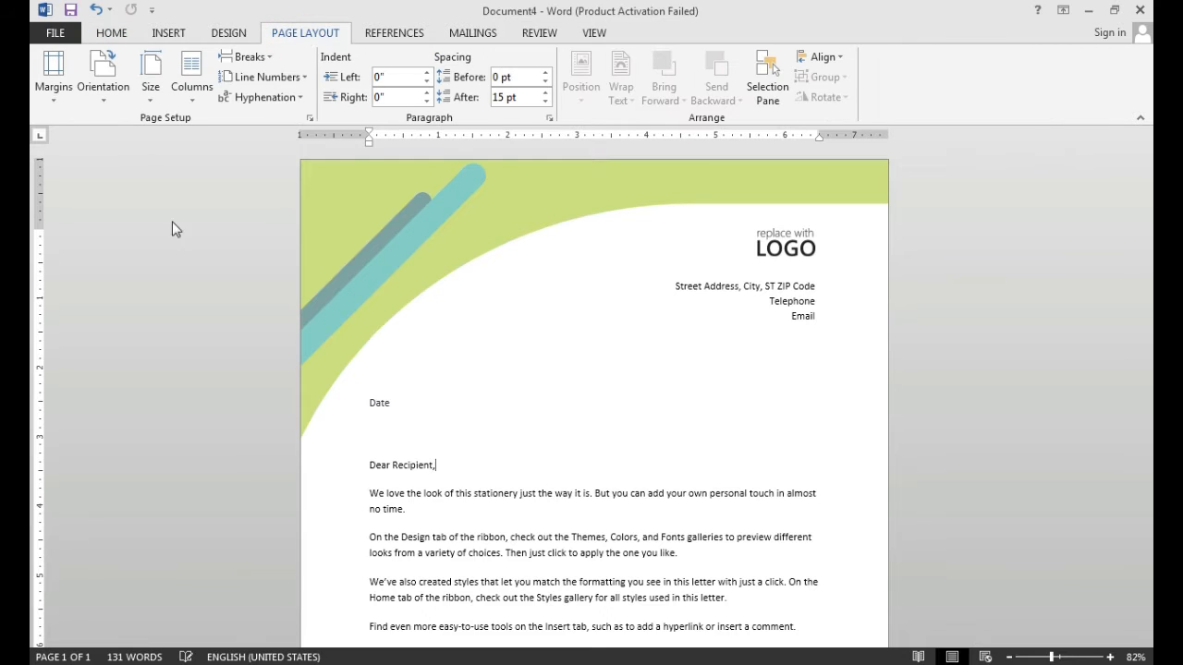
{"action": "left_click", "coordinate": [65, 107]}
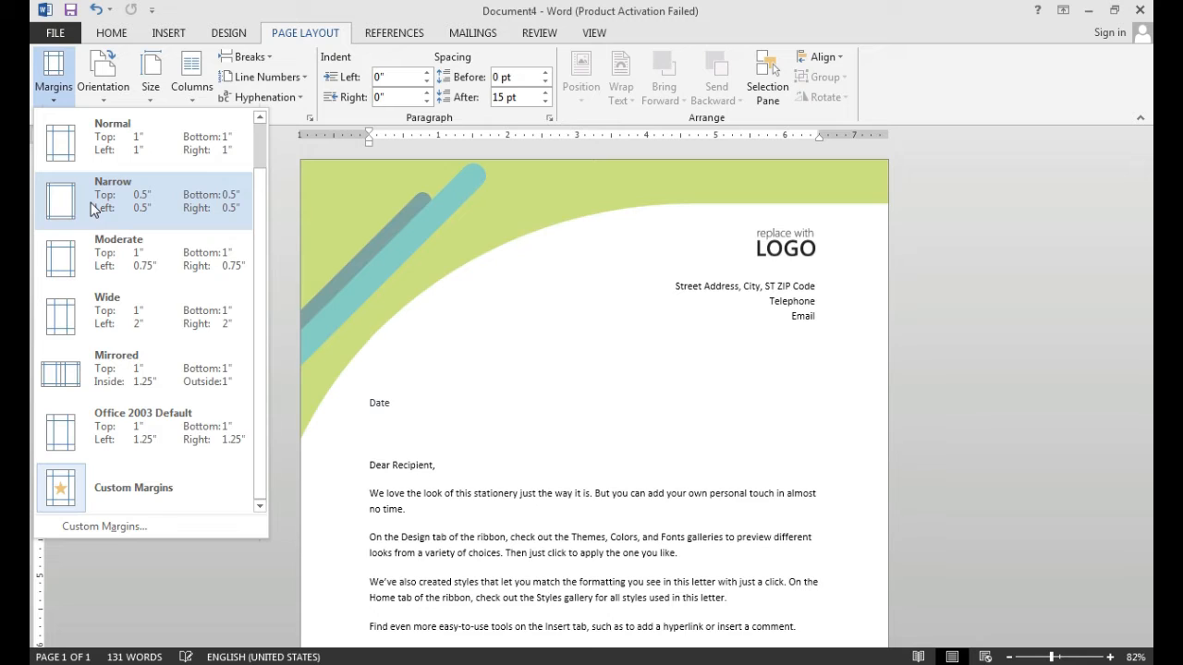
{"action": "left_click", "coordinate": [92, 260]}
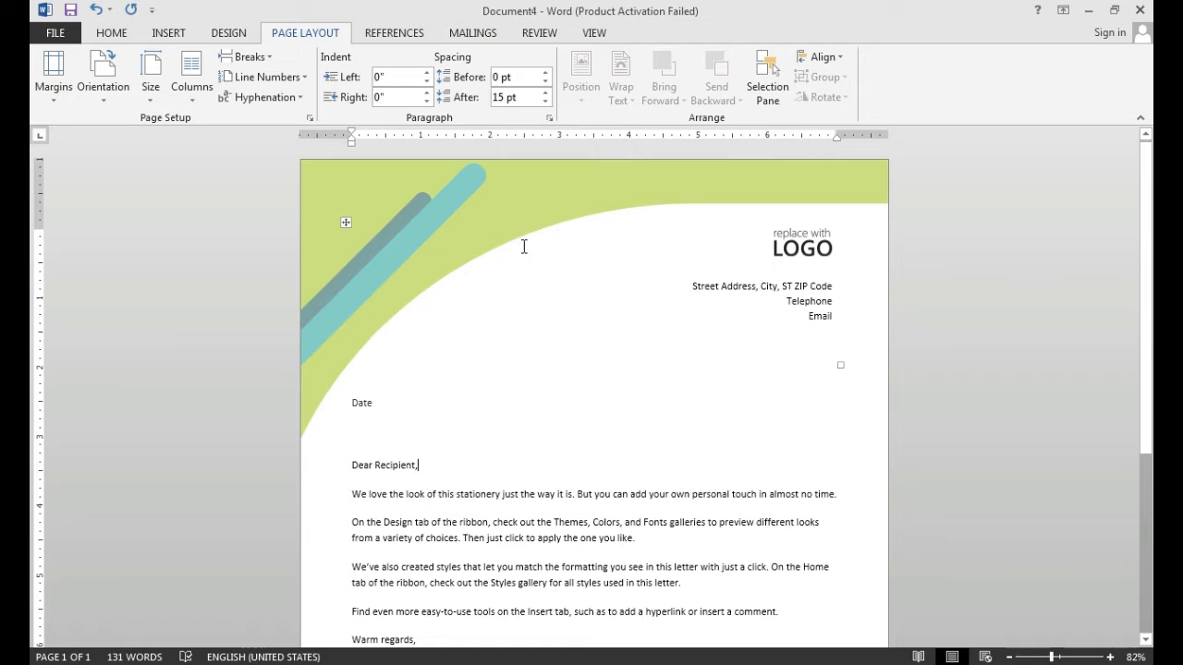
- Switch the letter's page margins to the Normal preset and check the layout down to the signature block
{"action": "left_click", "coordinate": [53, 91]}
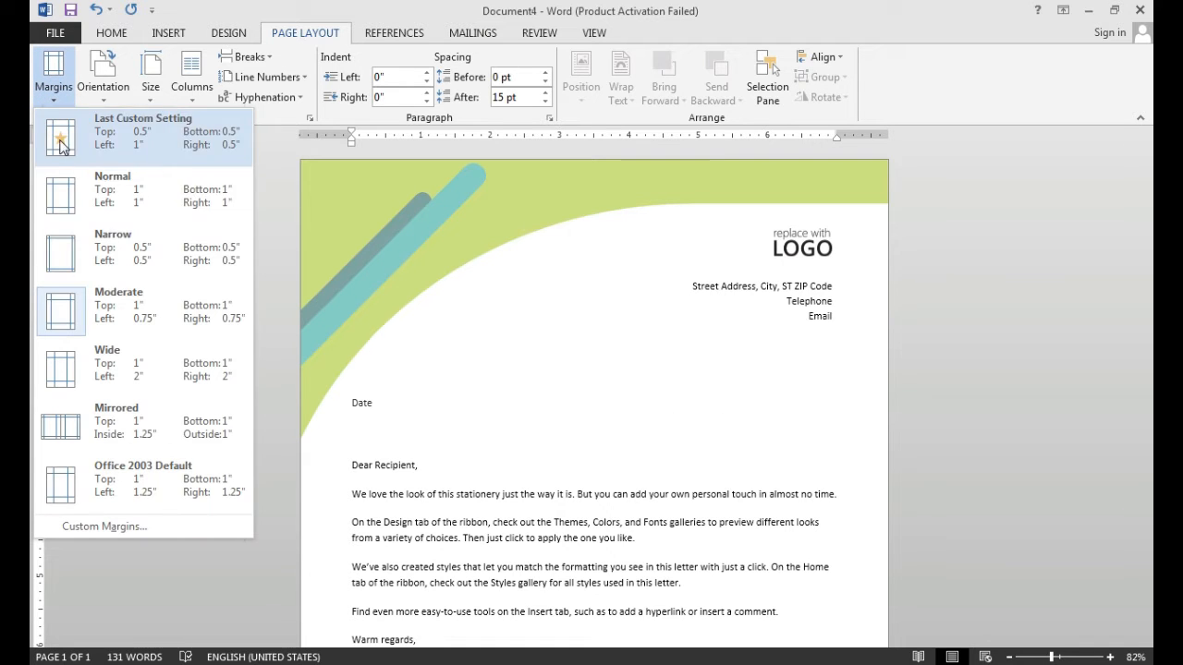
{"action": "left_click", "coordinate": [76, 208]}
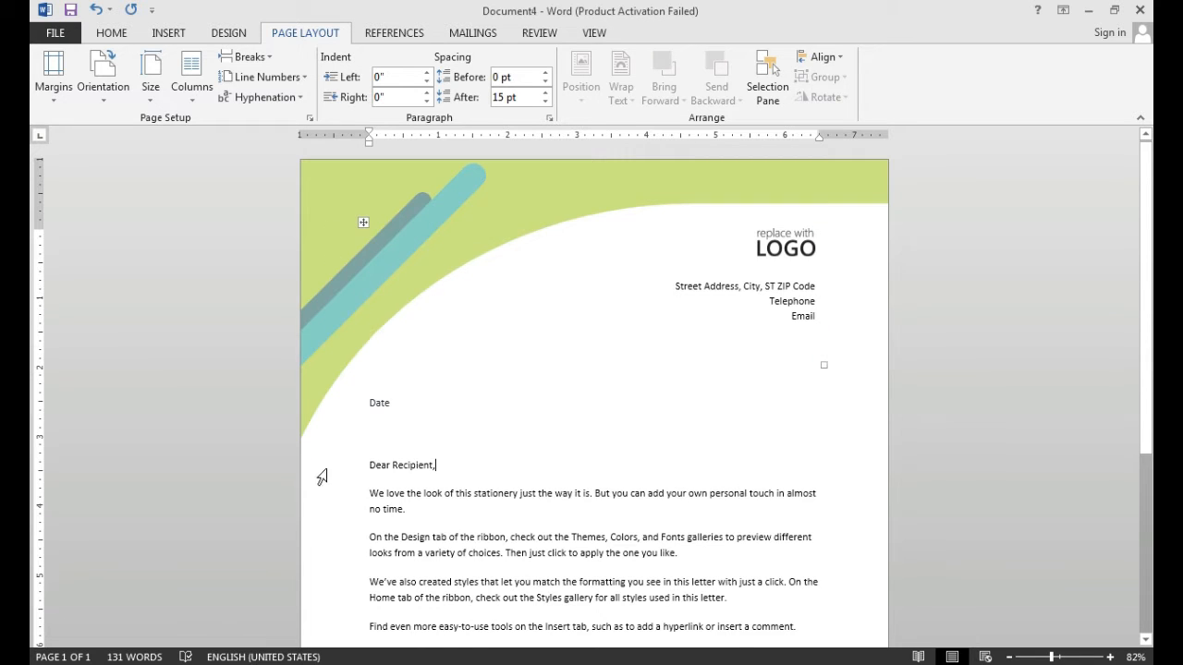
{"action": "scroll", "coordinate": [560, 436], "scroll_direction": "down", "scroll_amount": 3}
{"action": "scroll", "coordinate": [562, 433], "scroll_direction": "up", "scroll_amount": 1}
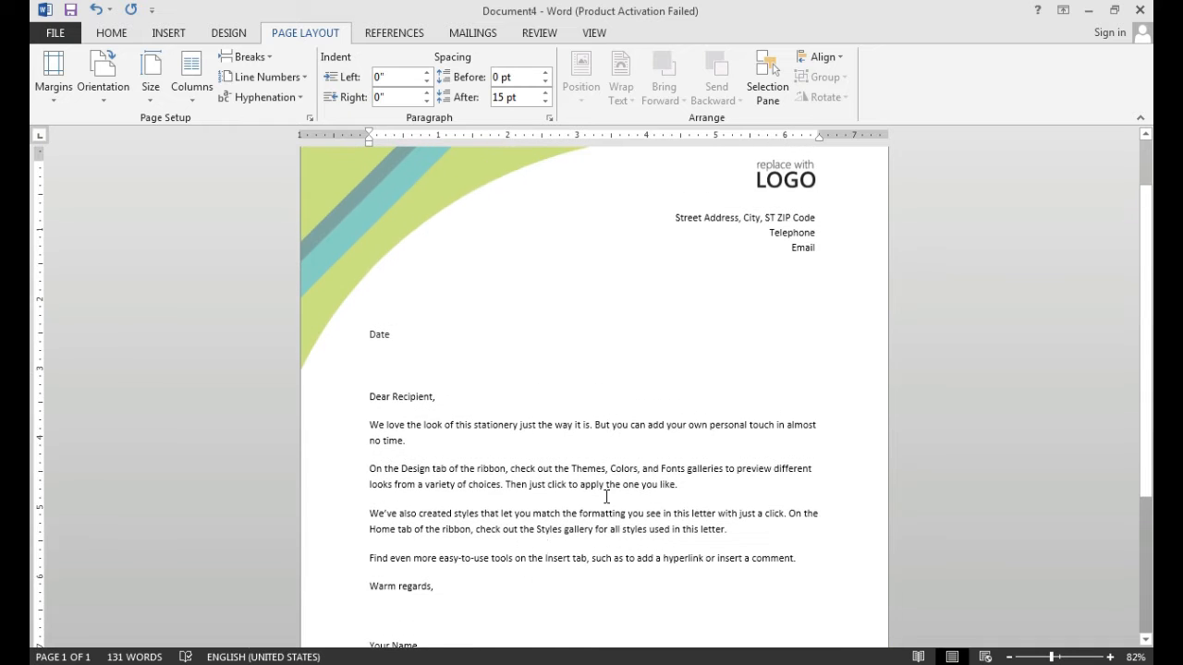
{"action": "scroll", "coordinate": [682, 567], "scroll_direction": "down", "scroll_amount": 5}
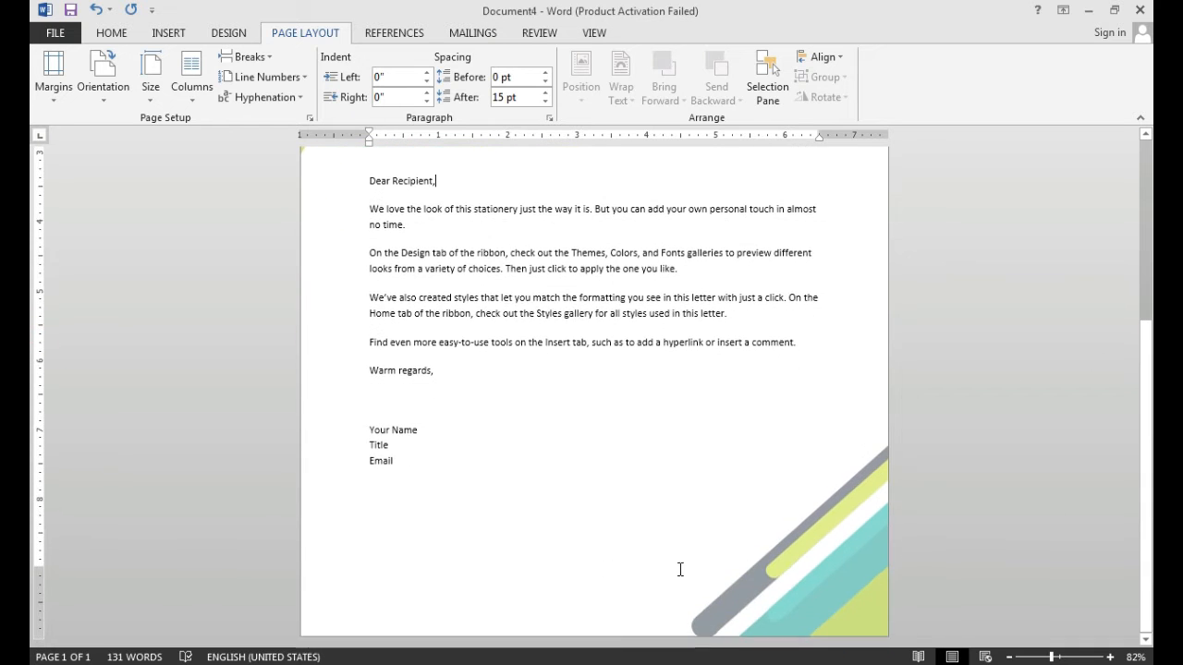
{"action": "left_click_drag", "start_coordinate": [1149, 373], "coordinate": [1148, 174]}
- Try the Wide margin preset on the letter and replace it with the Narrow preset
{"action": "left_click", "coordinate": [53, 93]}
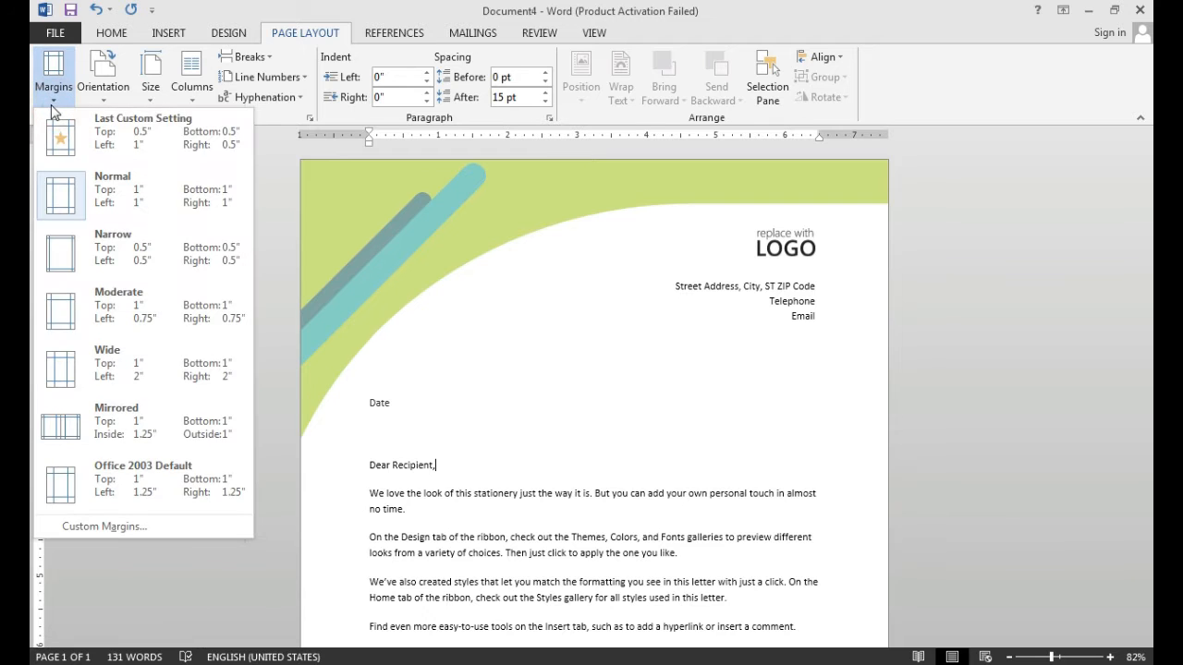
{"action": "left_click", "coordinate": [109, 387]}
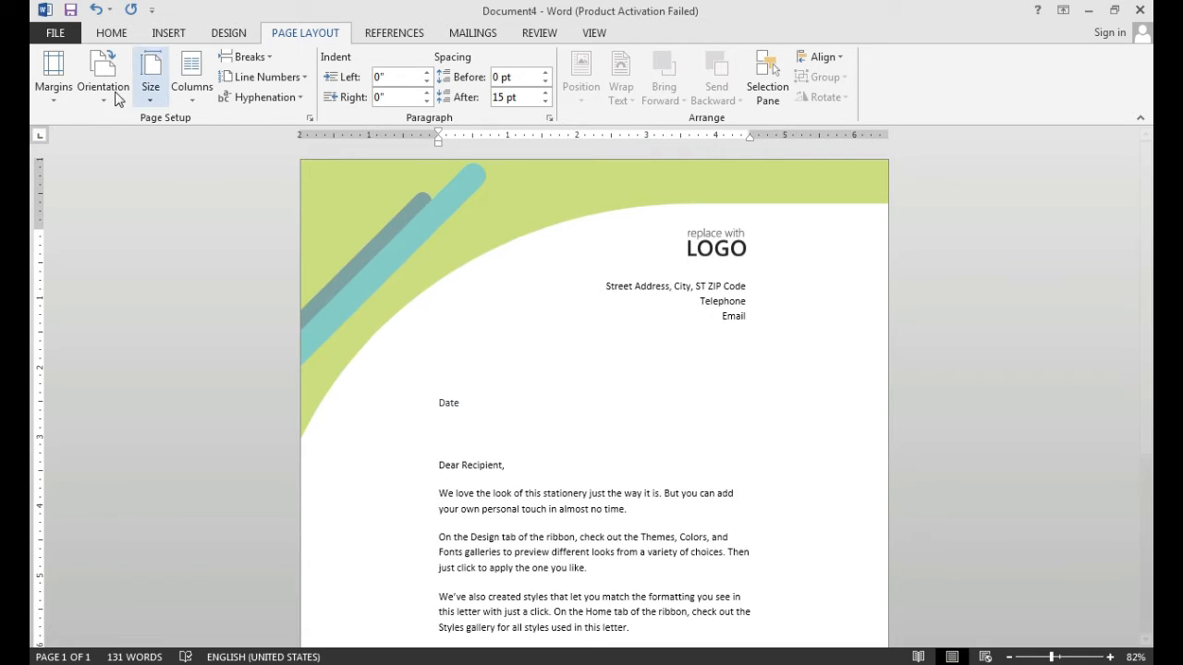
{"action": "left_click", "coordinate": [49, 100]}
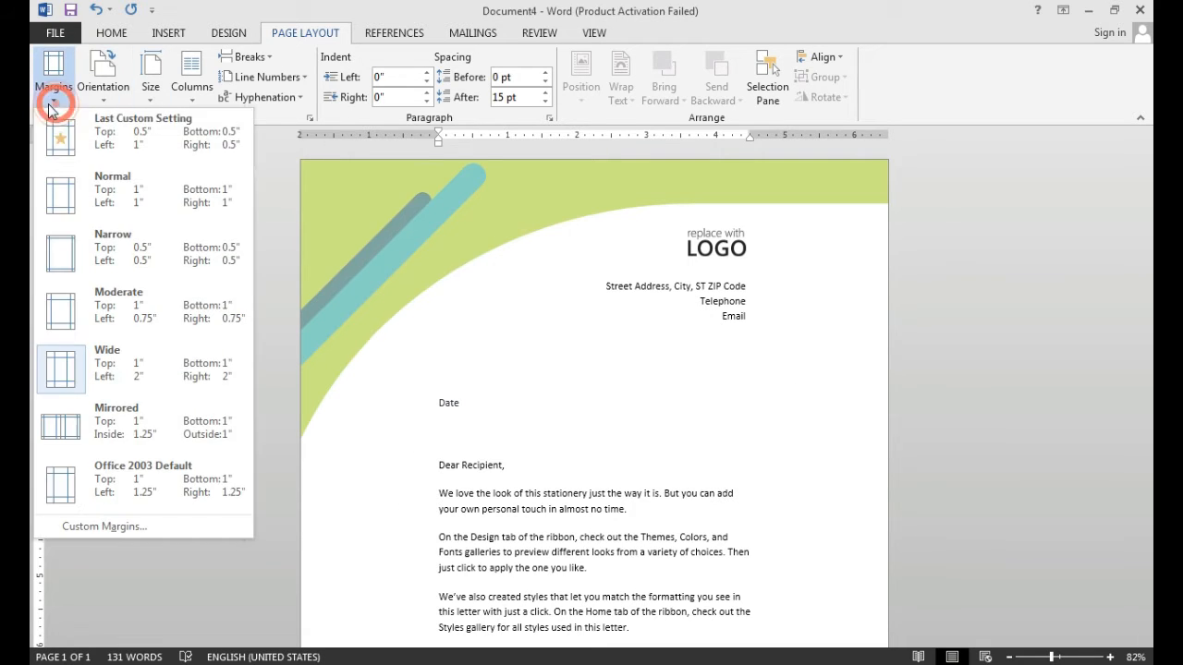
{"action": "left_click", "coordinate": [103, 263]}
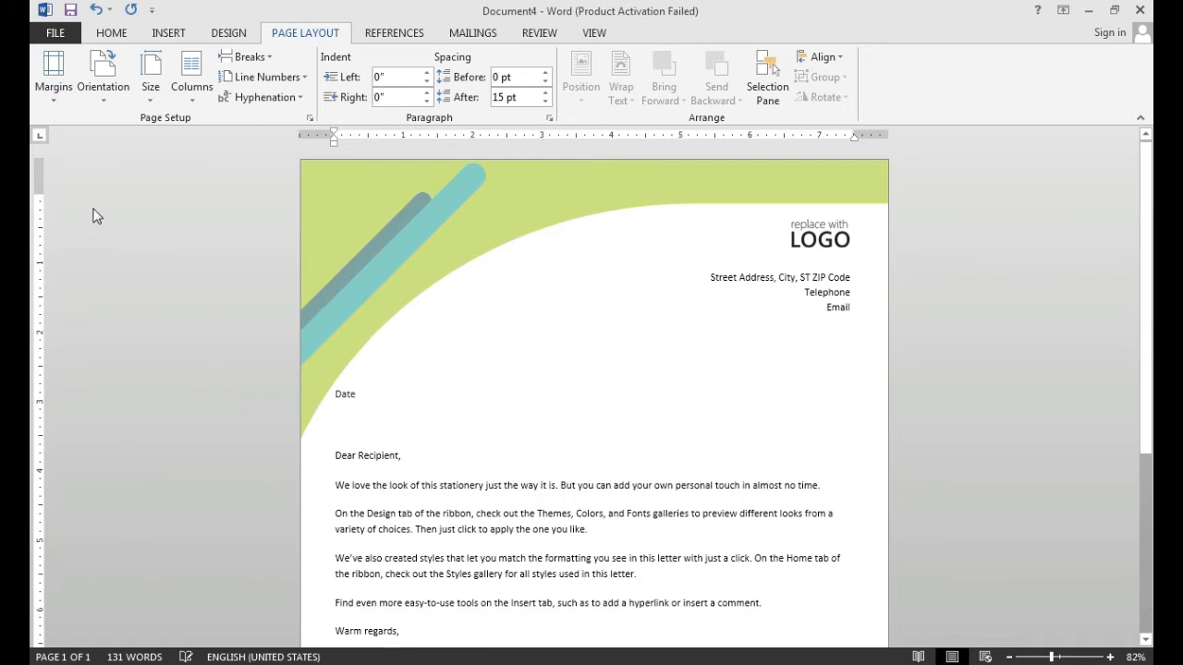
{"action": "left_click", "coordinate": [55, 102]}
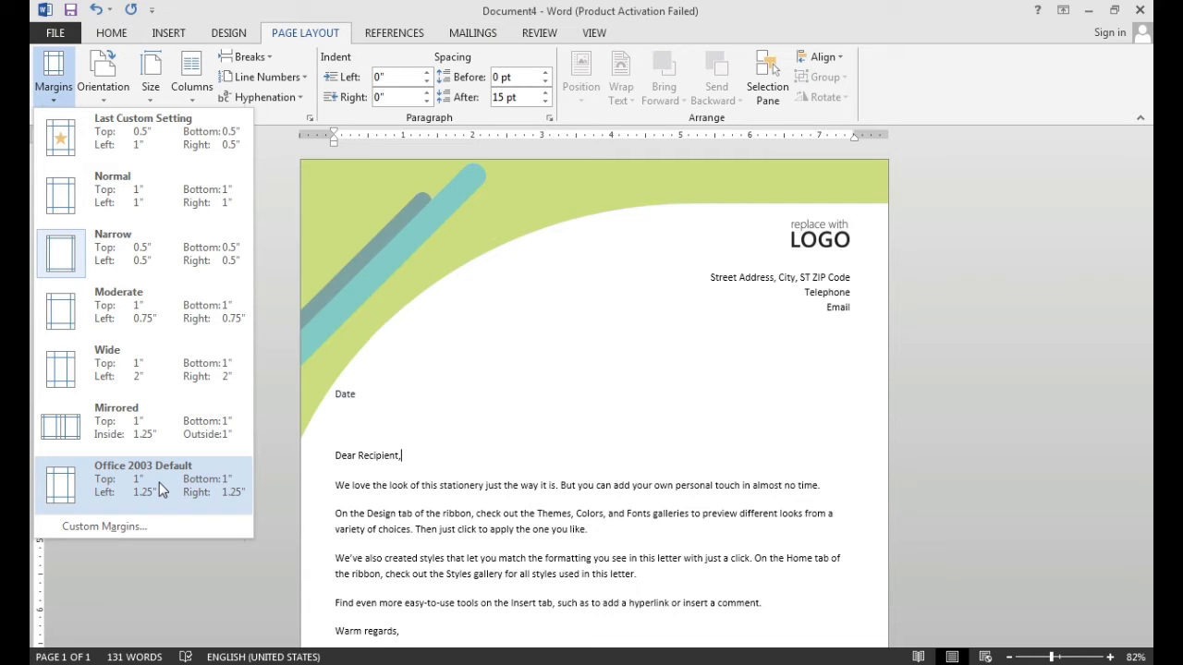
{"action": "left_click", "coordinate": [412, 250]}
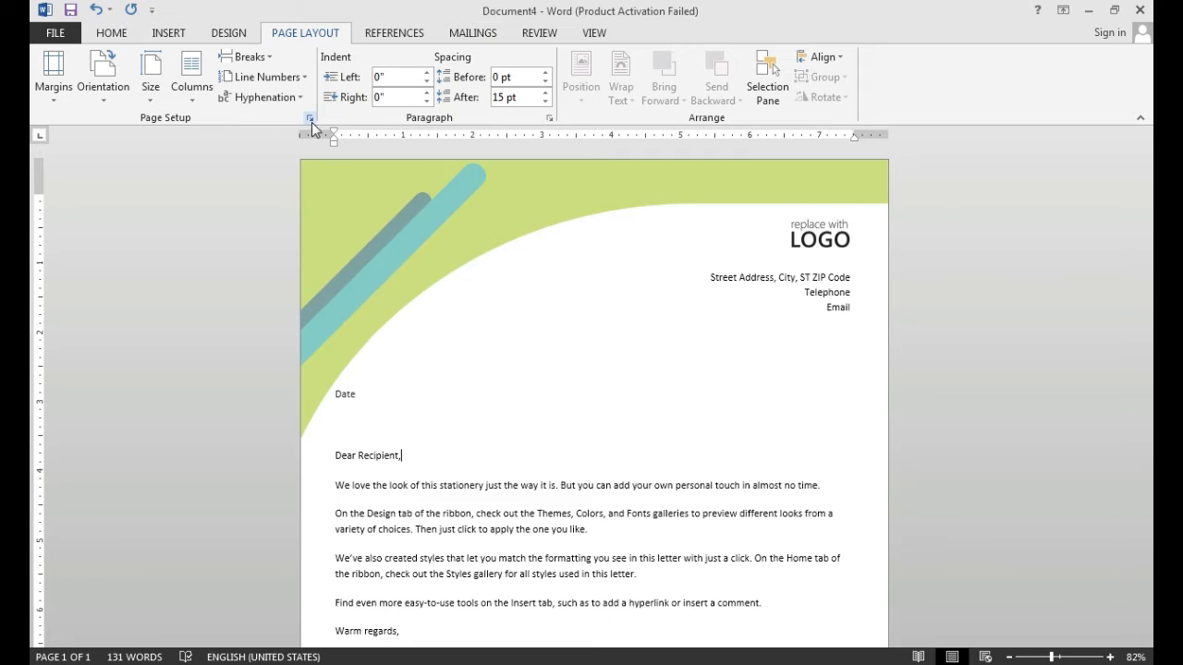
{"action": "left_click", "coordinate": [54, 84]}
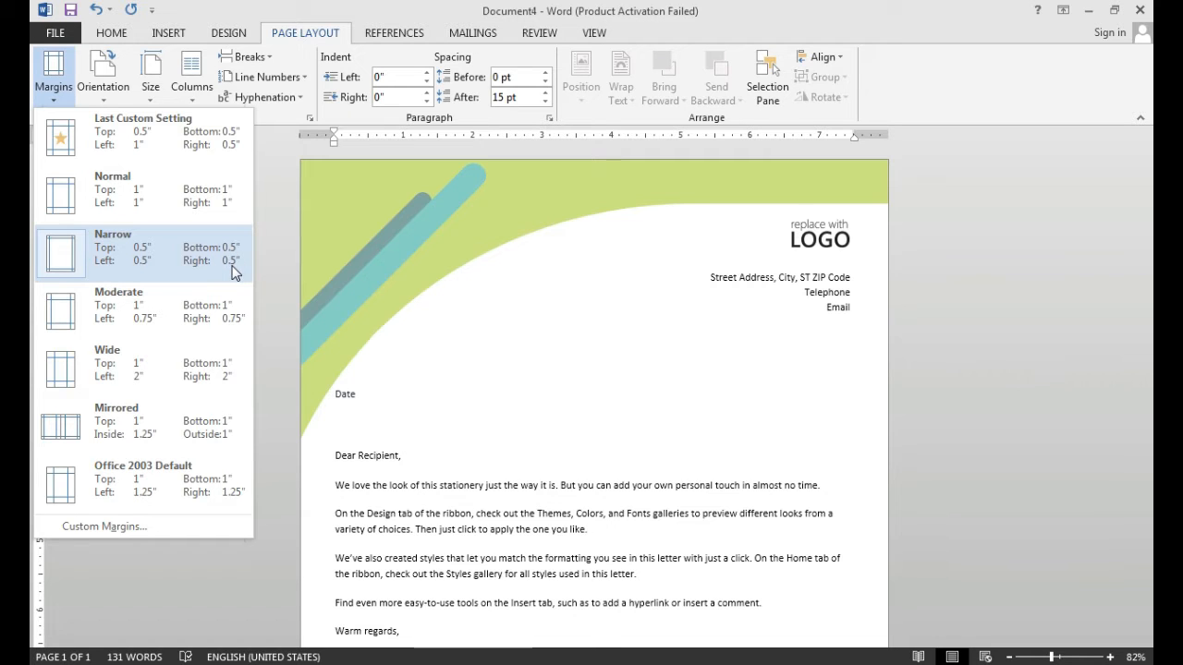
{"action": "left_click", "coordinate": [294, 112]}
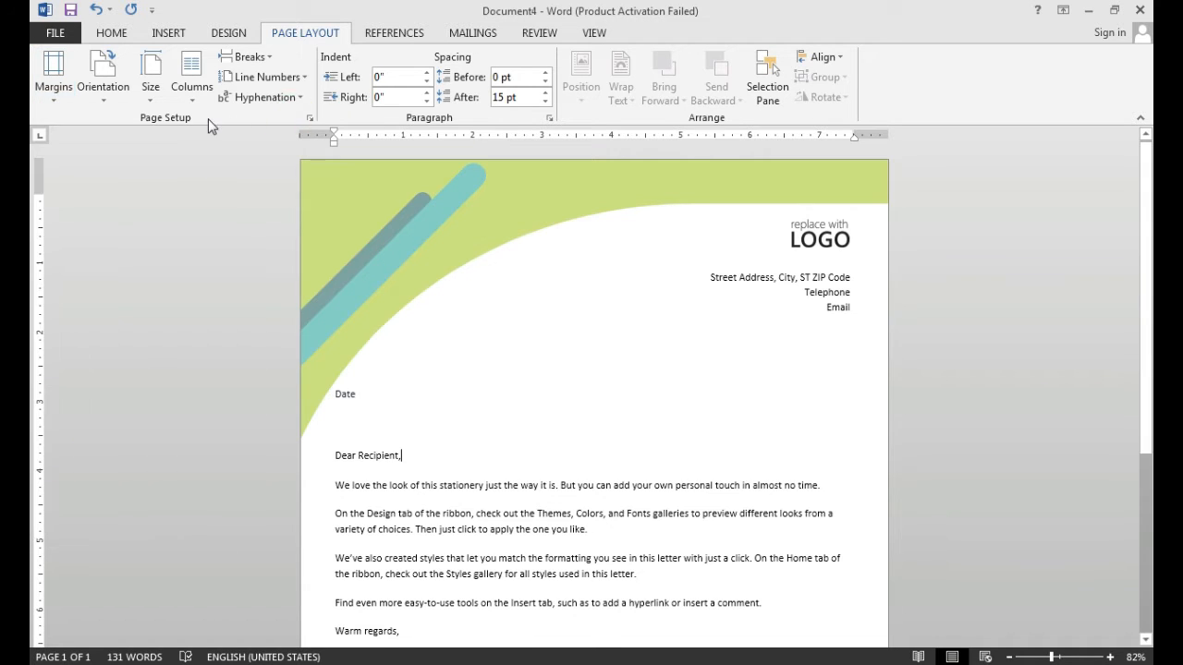
- Open the Page Setup dialog and set the top margin to 2"
{"action": "left_click", "coordinate": [310, 119]}
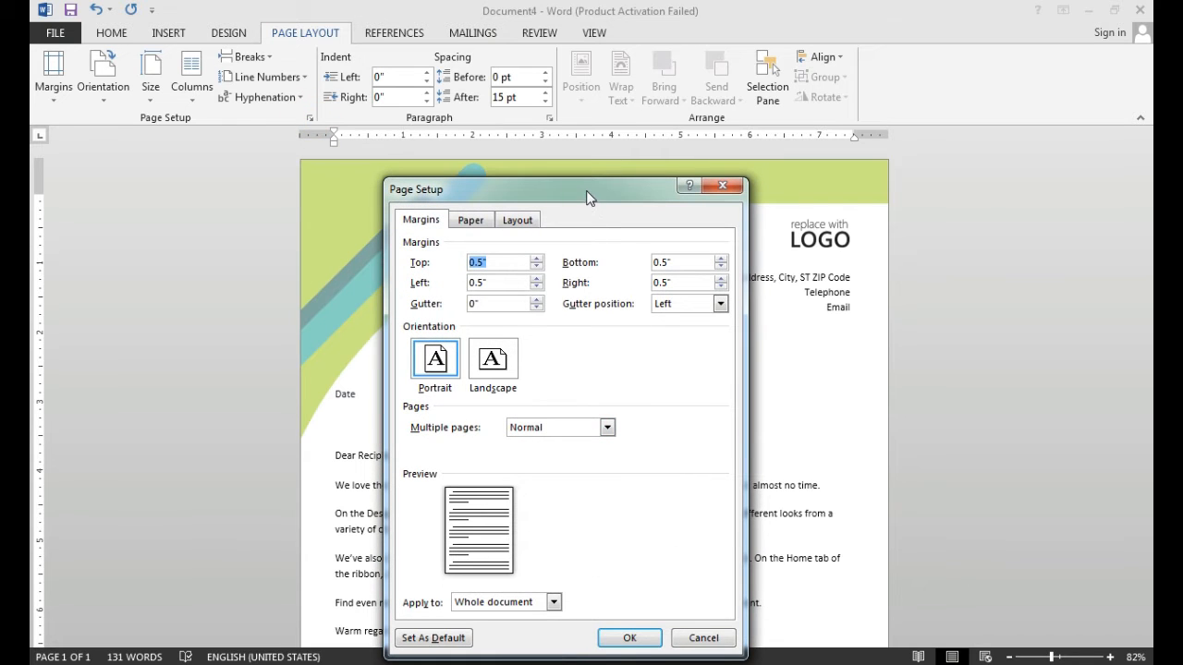
{"action": "left_click_drag", "start_coordinate": [586, 192], "coordinate": [567, 135]}
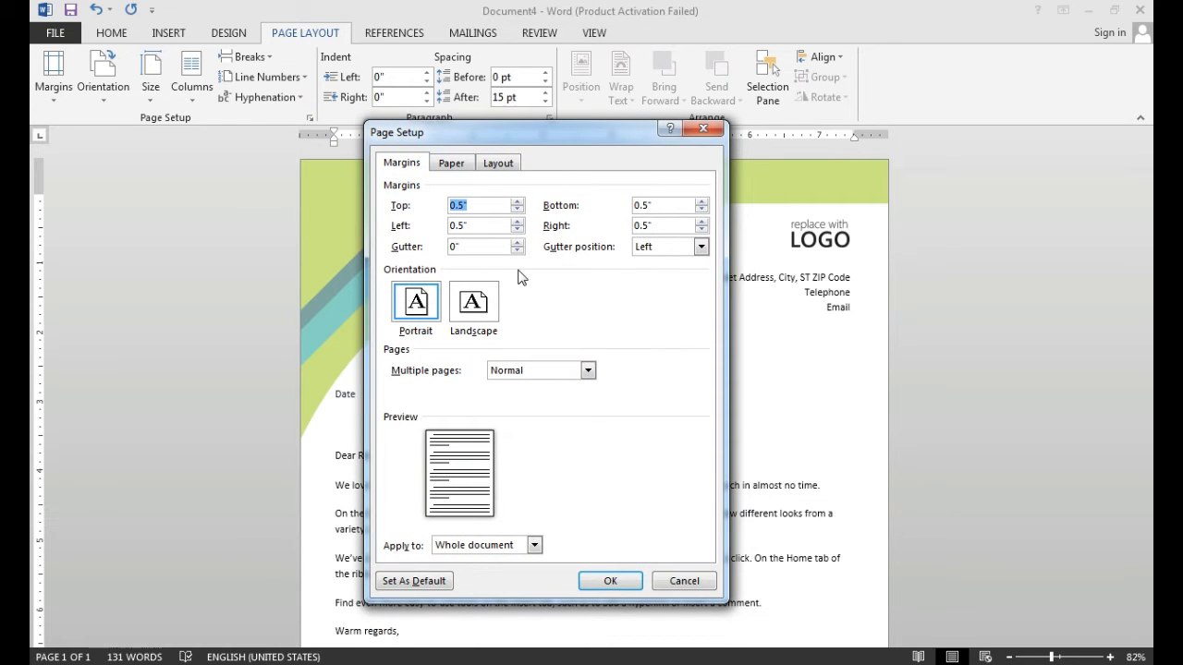
{"action": "left_click", "coordinate": [516, 202]}
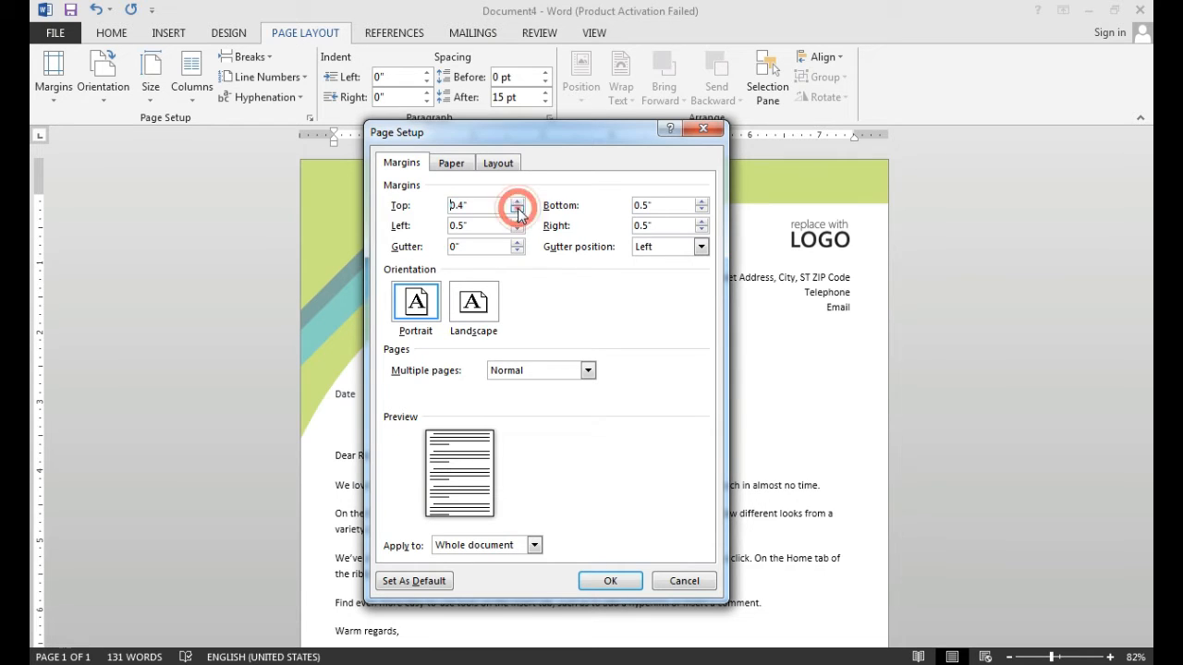
{"action": "left_click", "coordinate": [518, 202]}
{"action": "left_click", "coordinate": [517, 202]}
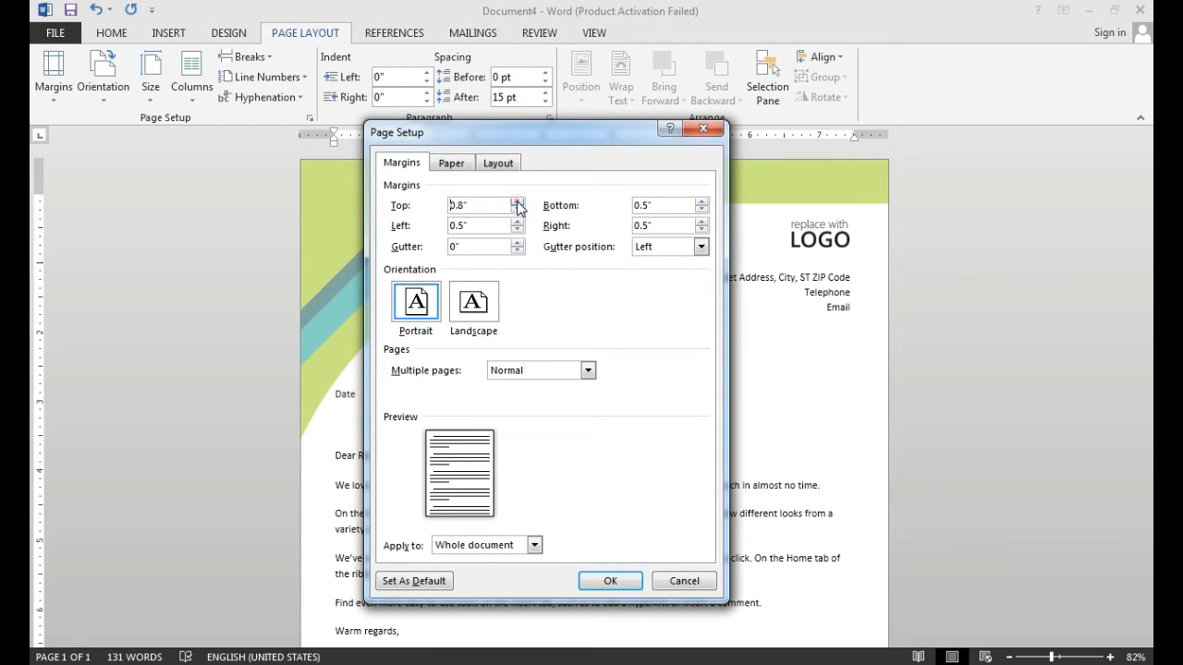
{"action": "left_click", "coordinate": [518, 202]}
{"action": "left_click", "coordinate": [518, 203]}
{"action": "left_click", "coordinate": [517, 202]}
{"action": "left_click", "coordinate": [517, 202]}
{"action": "left_click", "coordinate": [518, 203]}
{"action": "left_click", "coordinate": [517, 203]}
{"action": "left_click", "coordinate": [517, 202]}
{"action": "left_click", "coordinate": [518, 202]}
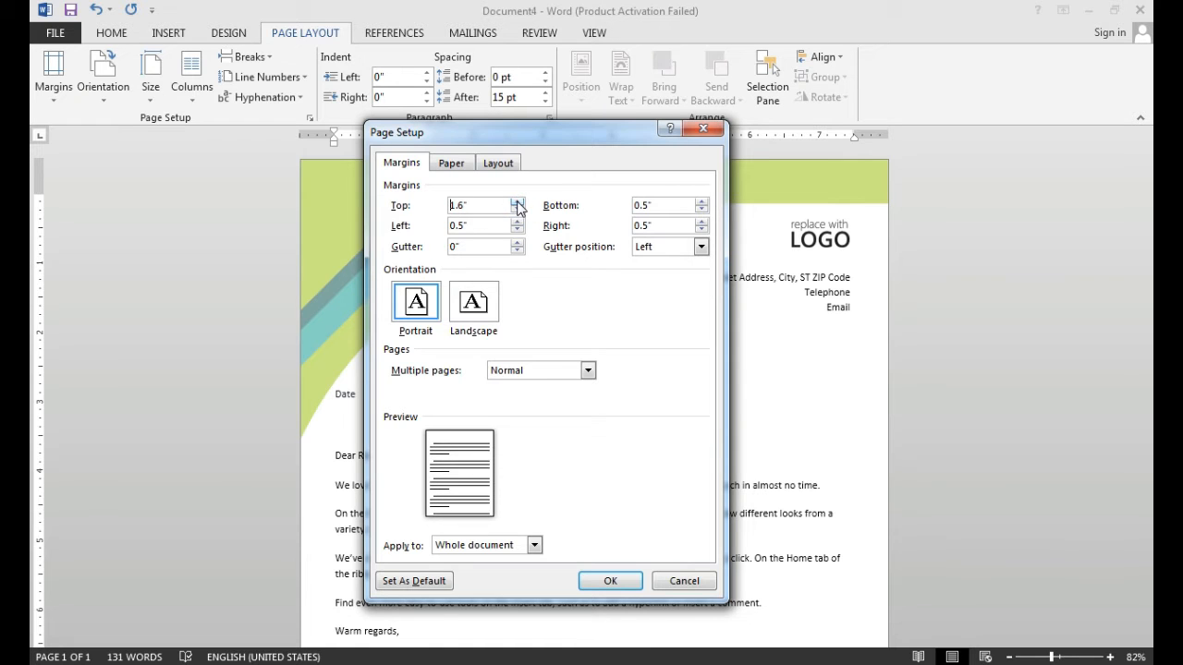
{"action": "left_click", "coordinate": [518, 203]}
{"action": "left_click", "coordinate": [517, 202]}
{"action": "left_click", "coordinate": [517, 202]}
{"action": "left_click", "coordinate": [518, 202]}
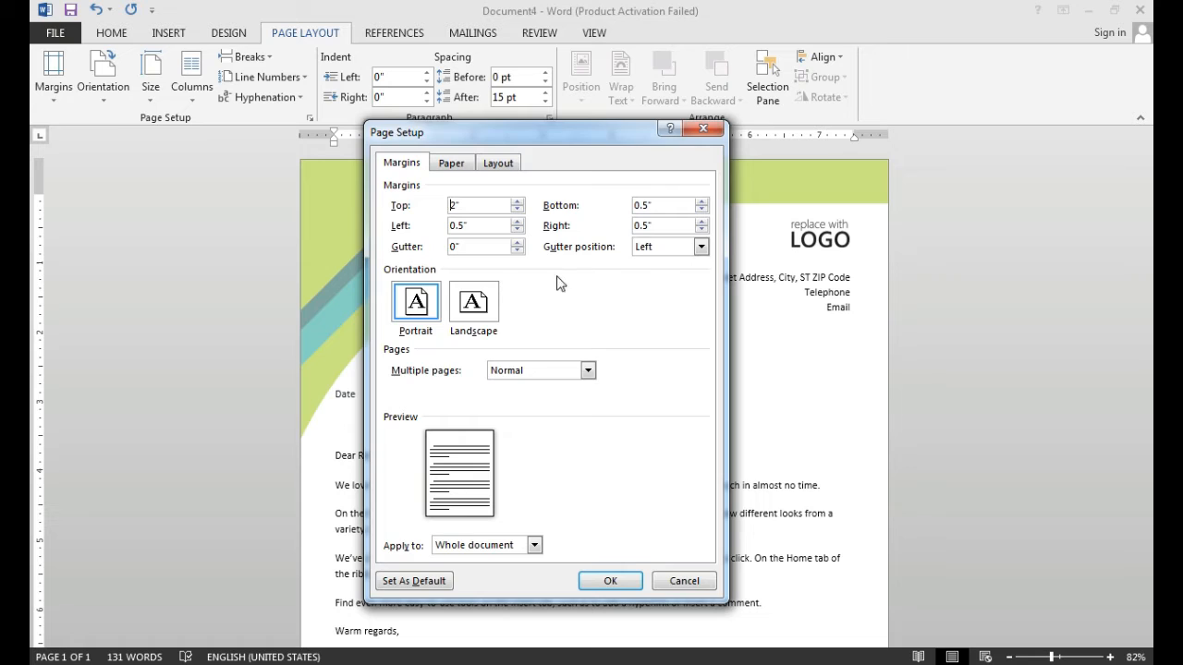
- Set the left page margin to 1"
{"action": "left_click", "coordinate": [519, 230]}
{"action": "left_click", "coordinate": [519, 230]}
{"action": "left_click", "coordinate": [519, 223]}
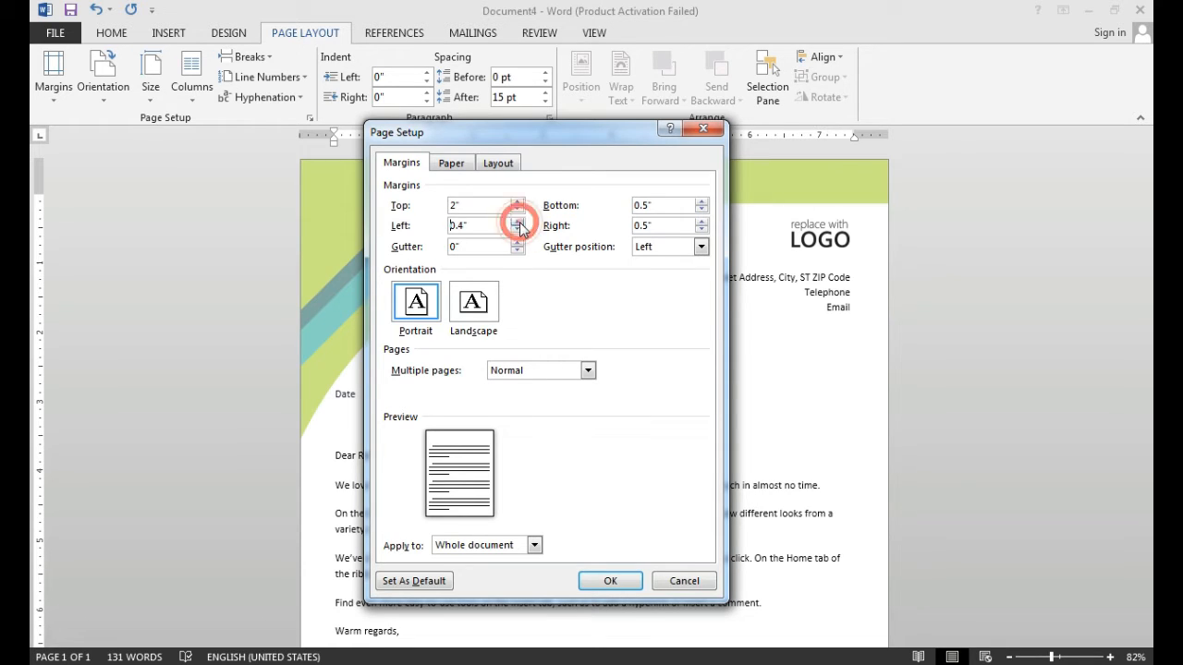
{"action": "left_click", "coordinate": [520, 222]}
{"action": "left_click", "coordinate": [519, 222]}
{"action": "left_click", "coordinate": [519, 223]}
{"action": "left_click", "coordinate": [520, 229]}
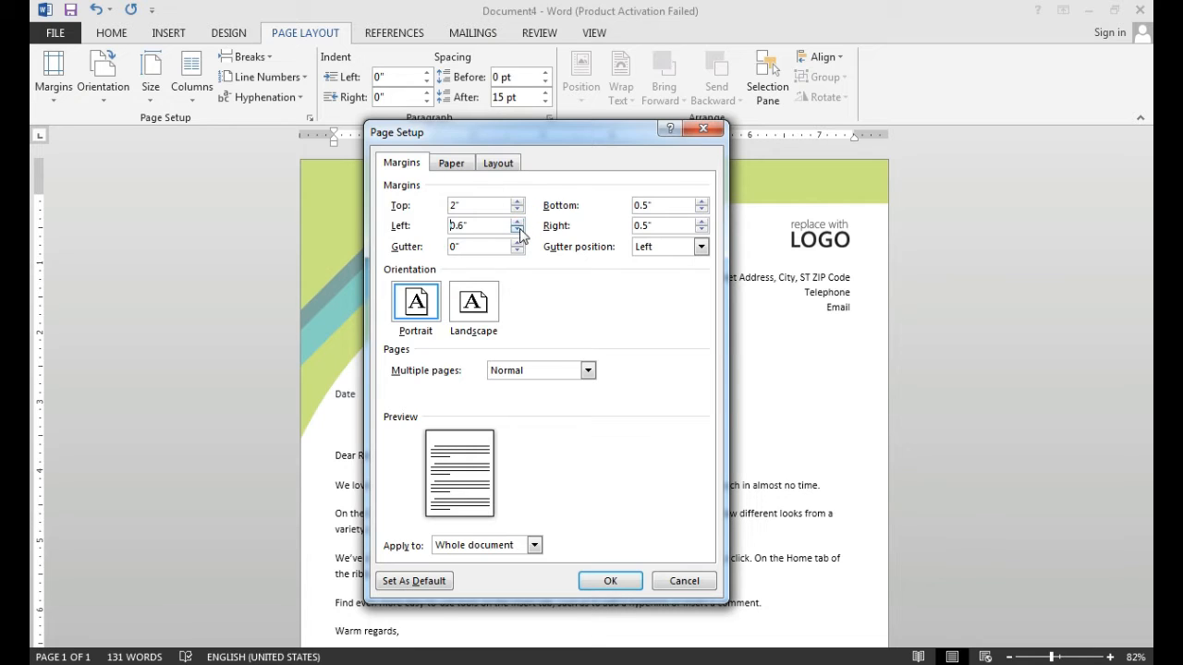
{"action": "left_click", "coordinate": [520, 230]}
{"action": "left_click", "coordinate": [520, 230]}
{"action": "left_click", "coordinate": [520, 230]}
{"action": "left_click", "coordinate": [519, 230]}
{"action": "left_click", "coordinate": [518, 220]}
{"action": "left_click", "coordinate": [518, 221]}
{"action": "left_click", "coordinate": [518, 220]}
{"action": "left_click", "coordinate": [518, 220]}
{"action": "left_click", "coordinate": [519, 221]}
{"action": "left_click", "coordinate": [519, 221]}
{"action": "left_click", "coordinate": [519, 221]}
{"action": "left_click", "coordinate": [518, 221]}
- Set the bottom page margin to 1"
{"action": "left_click", "coordinate": [702, 210]}
{"action": "left_click", "coordinate": [702, 209]}
{"action": "left_click", "coordinate": [702, 210]}
{"action": "left_click", "coordinate": [702, 210]}
{"action": "left_click", "coordinate": [702, 203]}
{"action": "left_click", "coordinate": [702, 203]}
{"action": "left_click", "coordinate": [703, 203]}
{"action": "left_click", "coordinate": [702, 203]}
{"action": "left_click", "coordinate": [702, 203]}
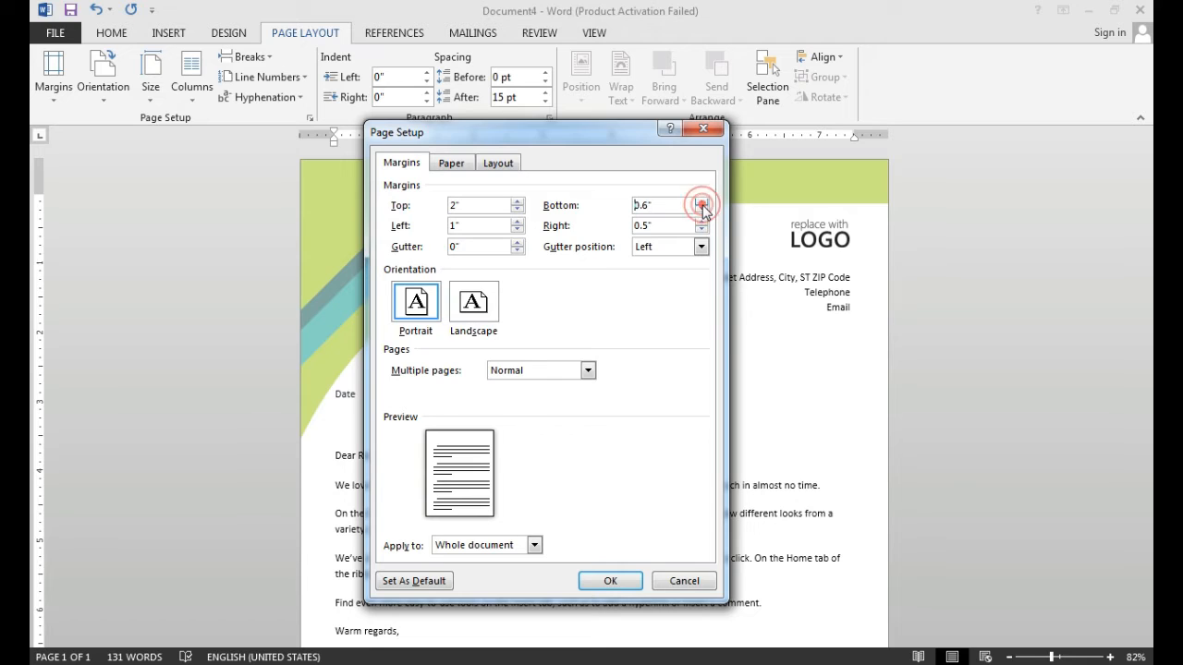
{"action": "left_click", "coordinate": [703, 202]}
{"action": "left_click", "coordinate": [702, 202]}
{"action": "left_click", "coordinate": [702, 202]}
{"action": "left_click", "coordinate": [702, 203]}
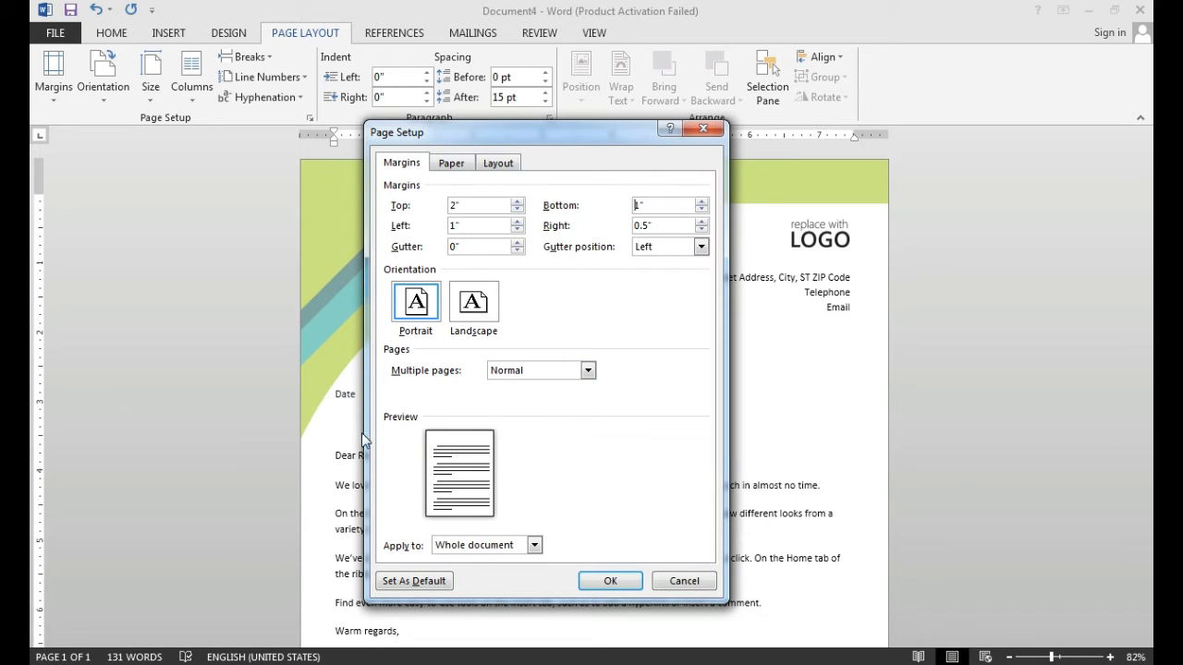
- Set the right page margin to 1" and apply the custom margins to the whole document
{"action": "left_click", "coordinate": [702, 221]}
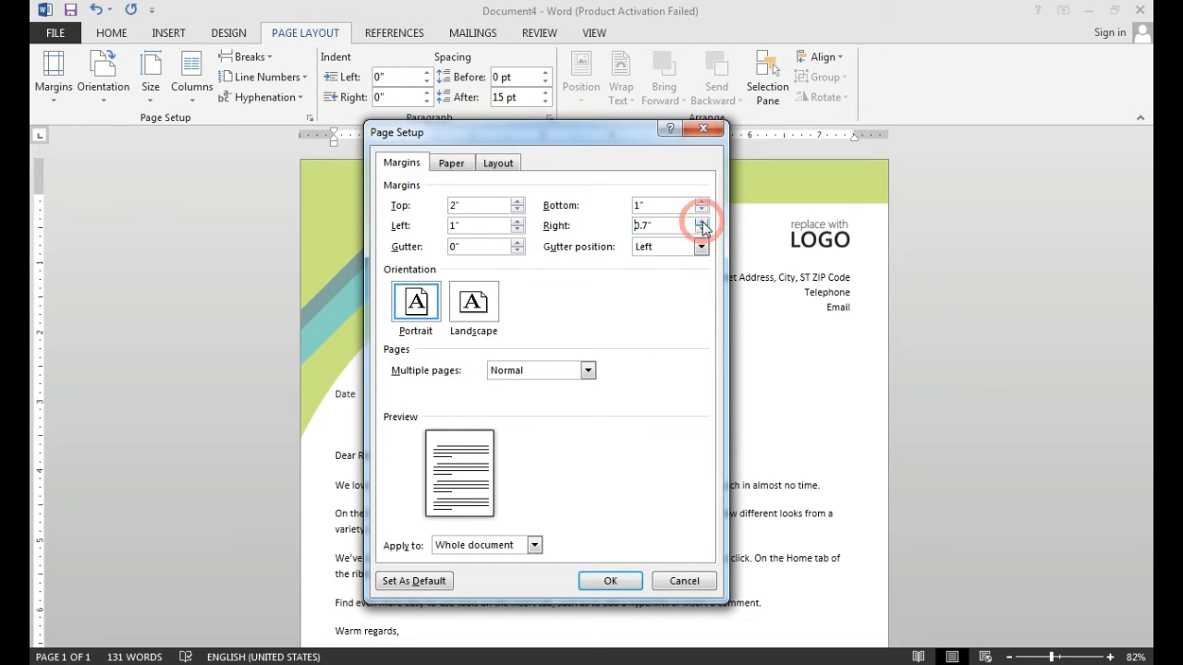
{"action": "left_click", "coordinate": [701, 221]}
{"action": "left_click", "coordinate": [702, 221]}
{"action": "left_click", "coordinate": [702, 221]}
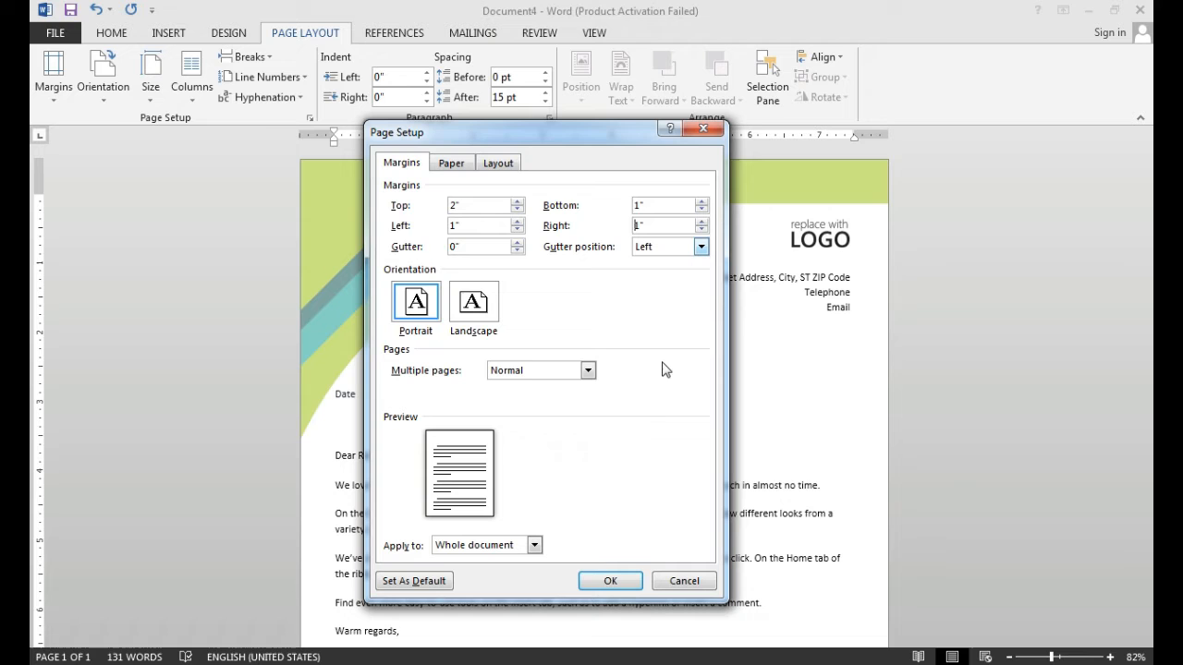
{"action": "left_click", "coordinate": [612, 582]}
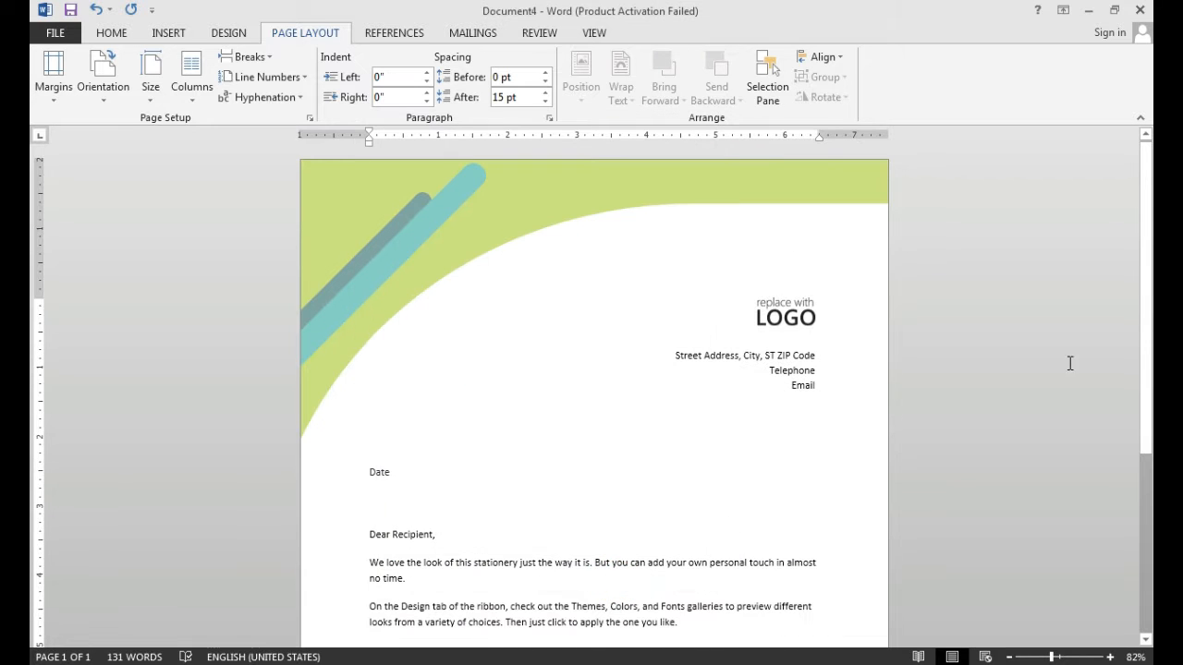
- Change the letter's page orientation to Landscape and look over the page layout
{"action": "mouse_move", "coordinate": [1149, 331]}
{"action": "left_mouse_down"}
{"action": "mouse_move", "coordinate": [1148, 540]}
{"action": "mouse_move", "coordinate": [1152, 416]}
{"action": "left_mouse_up"}
{"action": "scroll", "coordinate": [683, 199], "scroll_direction": "up", "scroll_amount": 3}
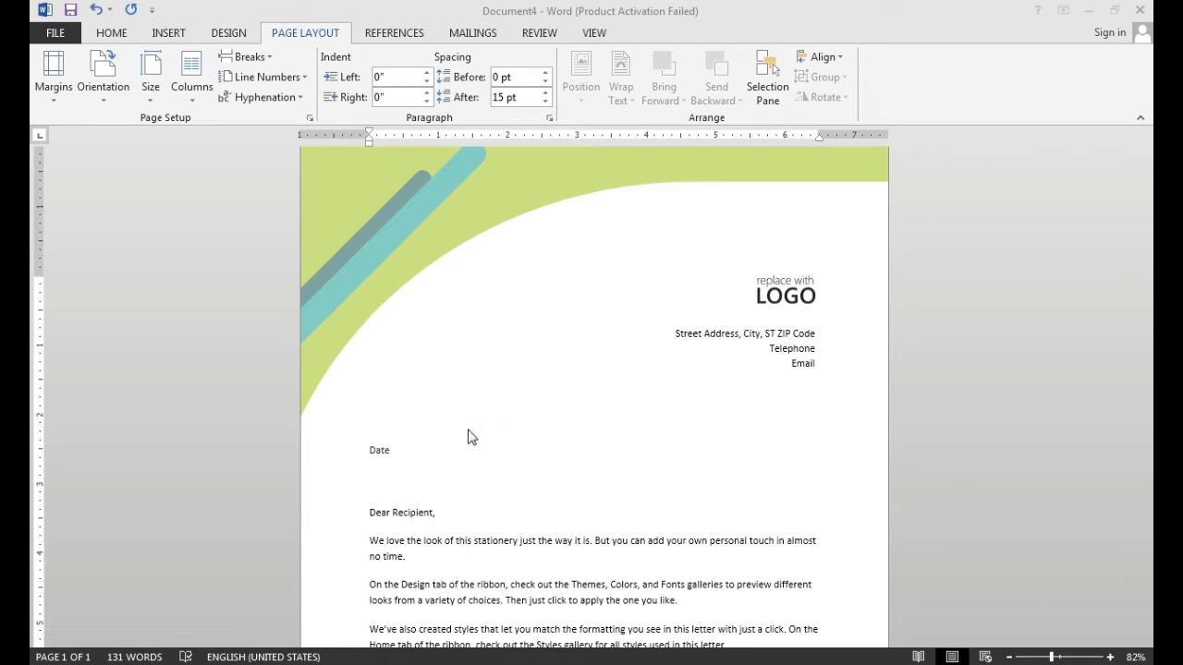
{"action": "left_click", "coordinate": [103, 92]}
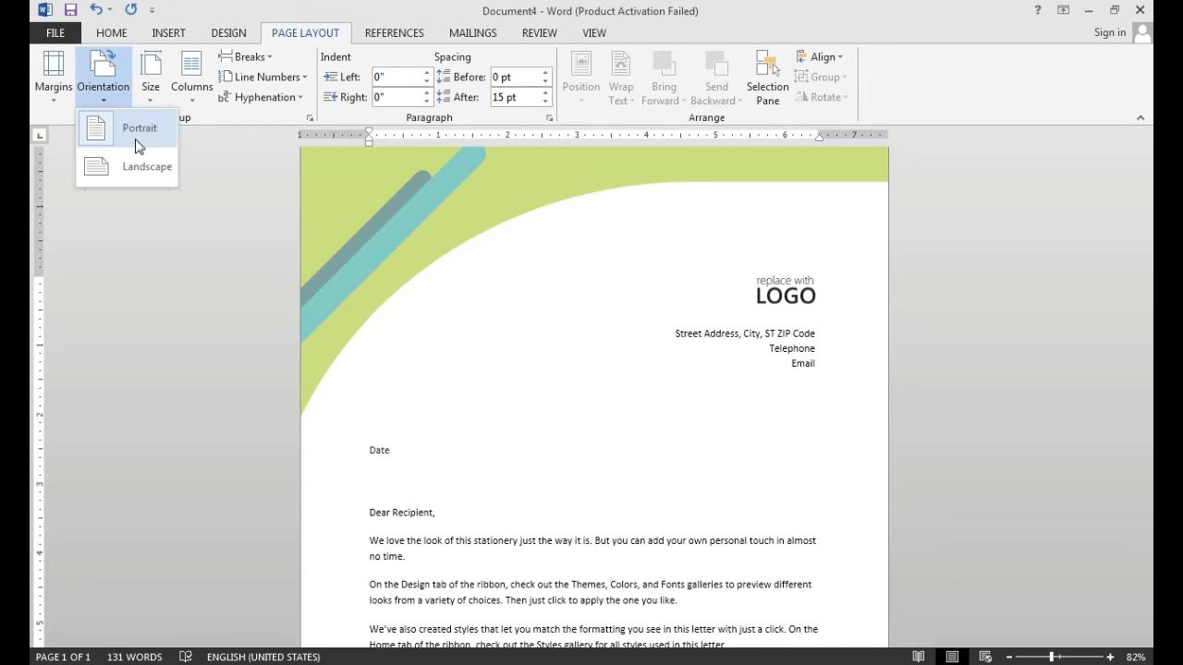
{"action": "left_click", "coordinate": [143, 175]}
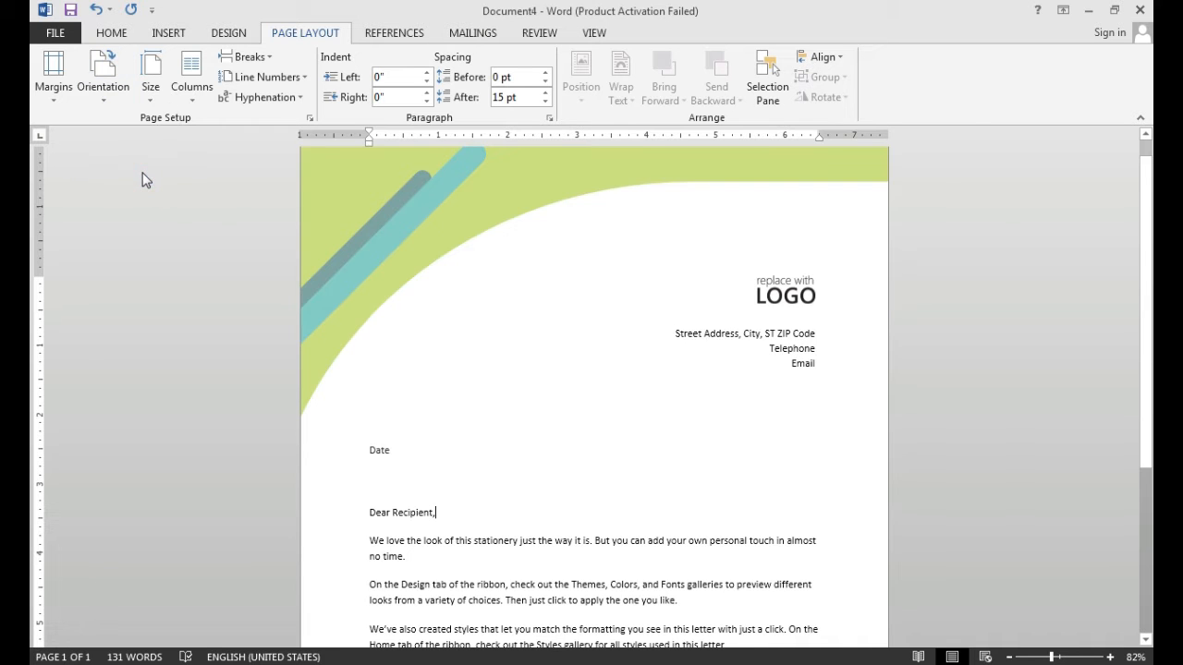
{"action": "left_click", "coordinate": [116, 100]}
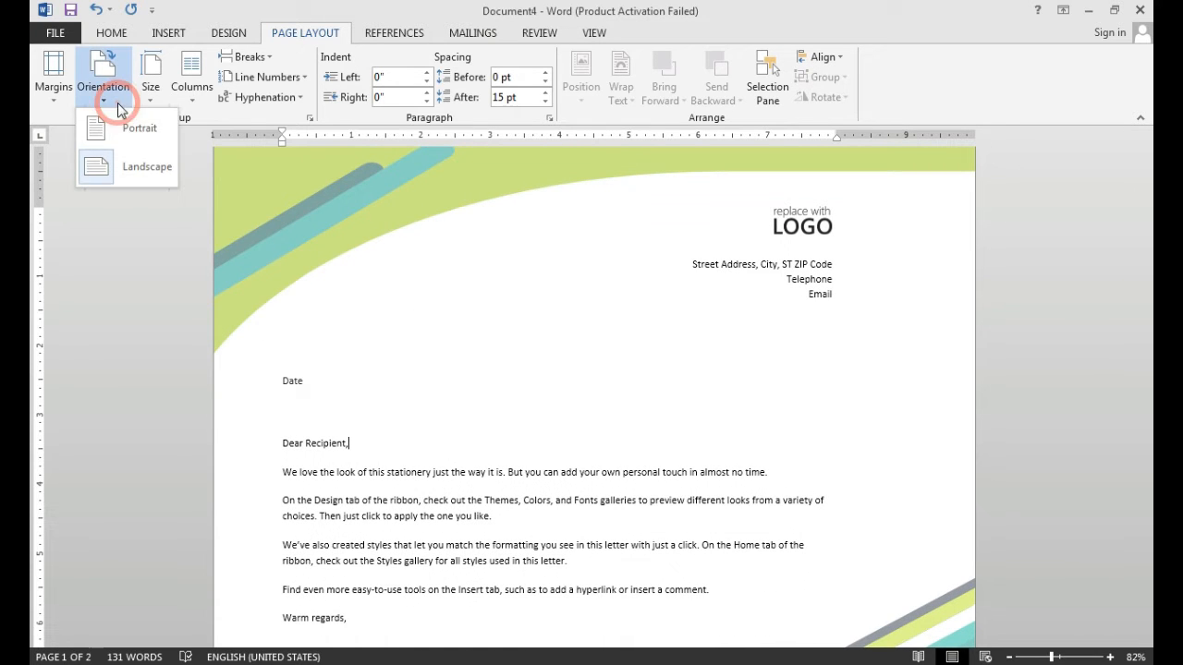
{"action": "left_click", "coordinate": [660, 322]}
{"action": "scroll", "coordinate": [895, 370], "scroll_direction": "down", "scroll_amount": 1}
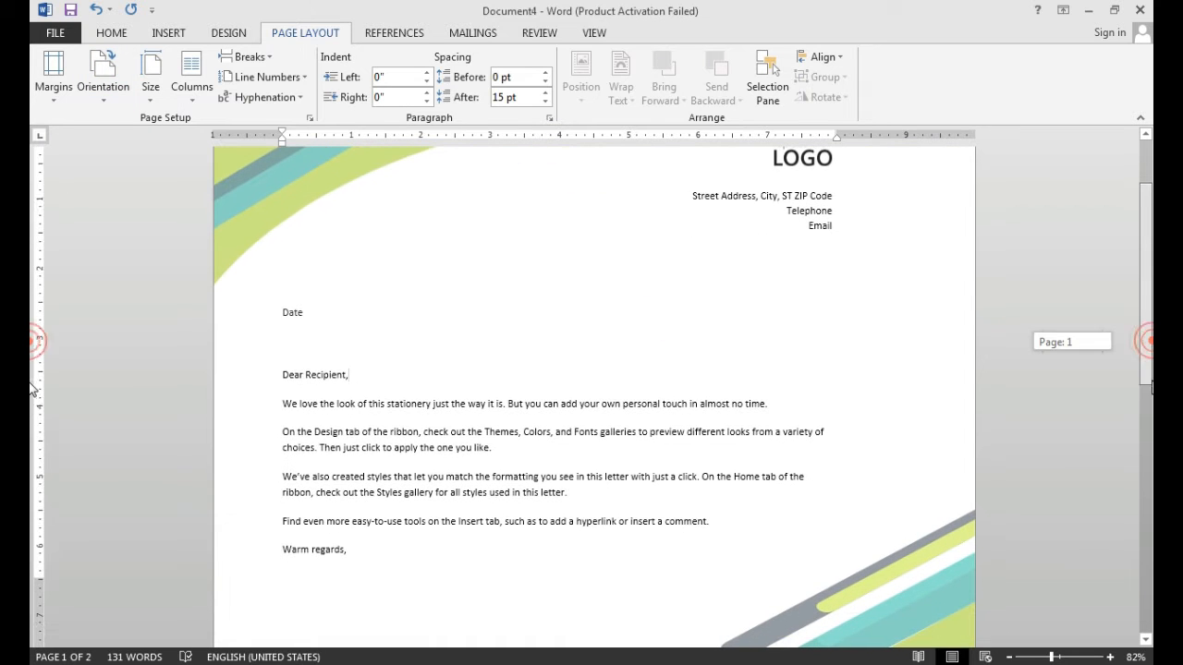
{"action": "left_click_drag", "start_coordinate": [1146, 344], "coordinate": [1131, 315]}
- Change the letter's page orientation back to Portrait and look over the page down to the signature block
{"action": "left_click", "coordinate": [103, 85]}
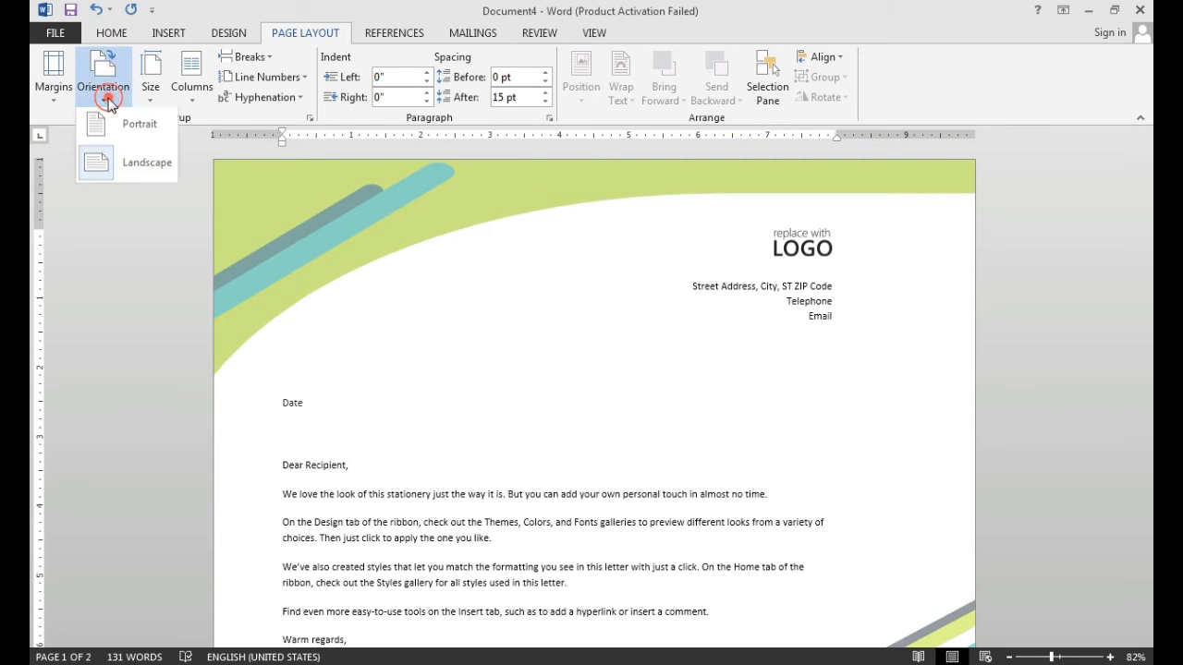
{"action": "left_click", "coordinate": [109, 129]}
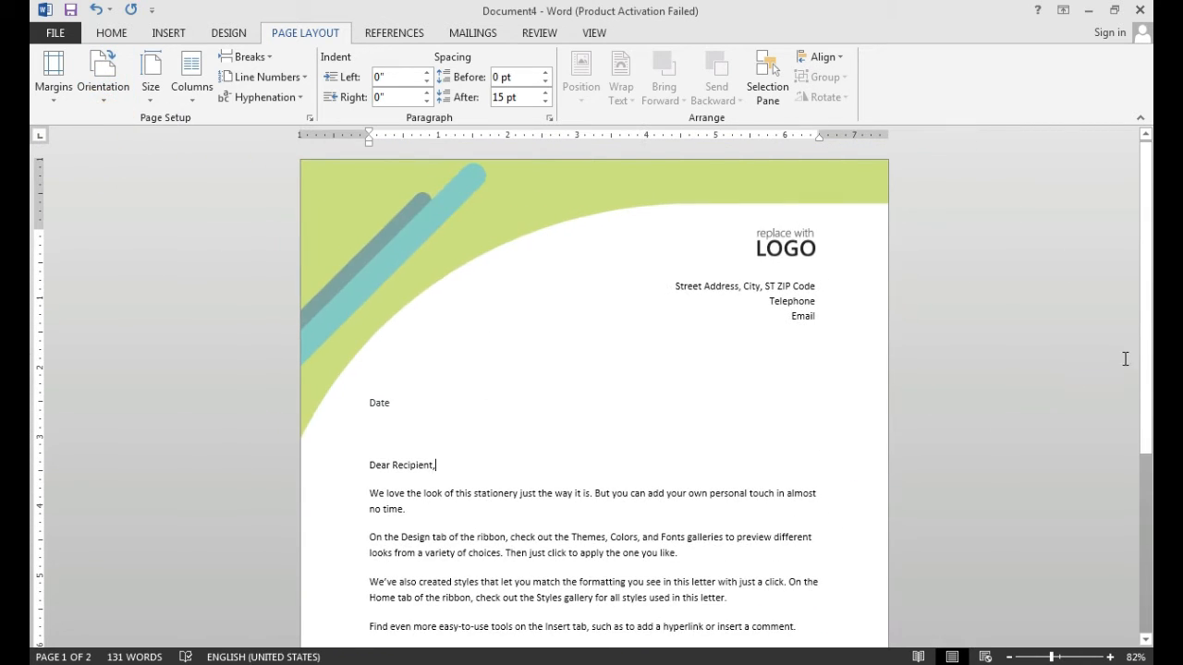
{"action": "left_click_drag", "start_coordinate": [1151, 482], "coordinate": [1148, 564]}
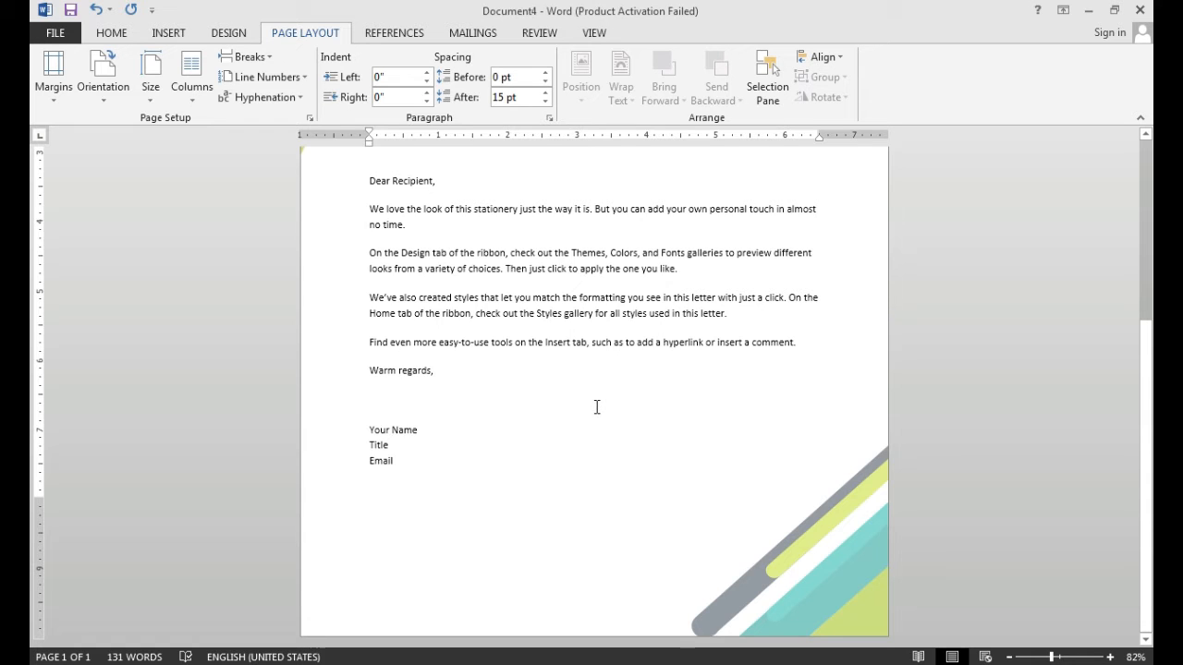
- Set the letter's paper size to Legal (8.5" x 14") and view the page from the top
{"action": "left_click", "coordinate": [158, 98]}
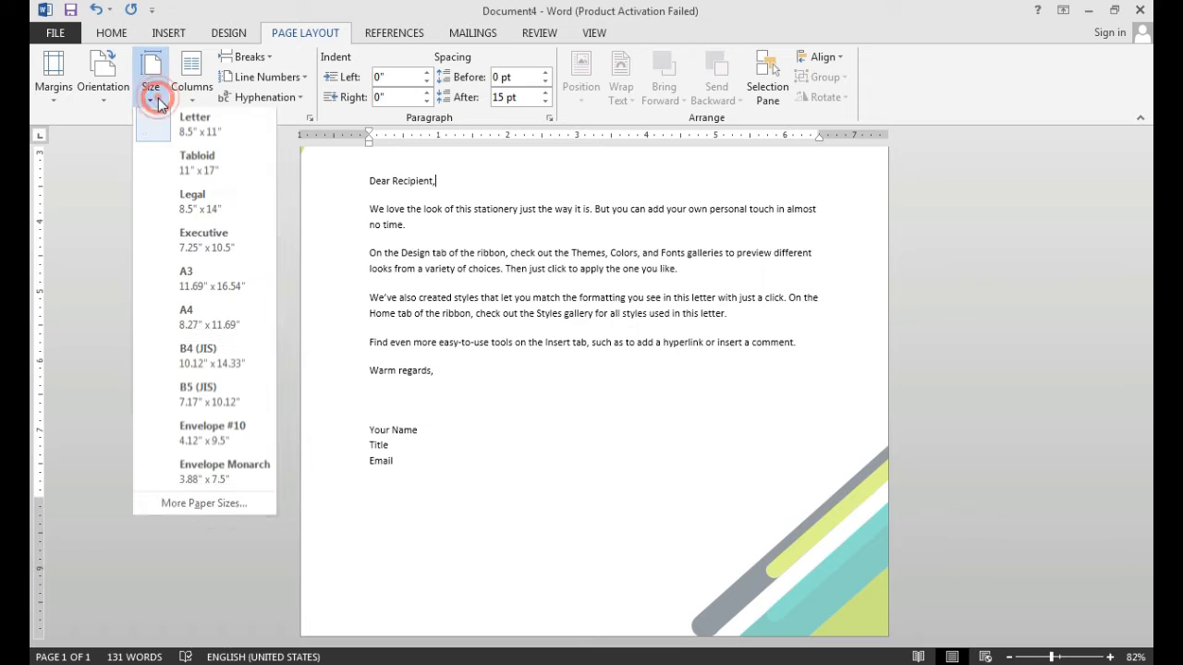
{"action": "left_click", "coordinate": [646, 523]}
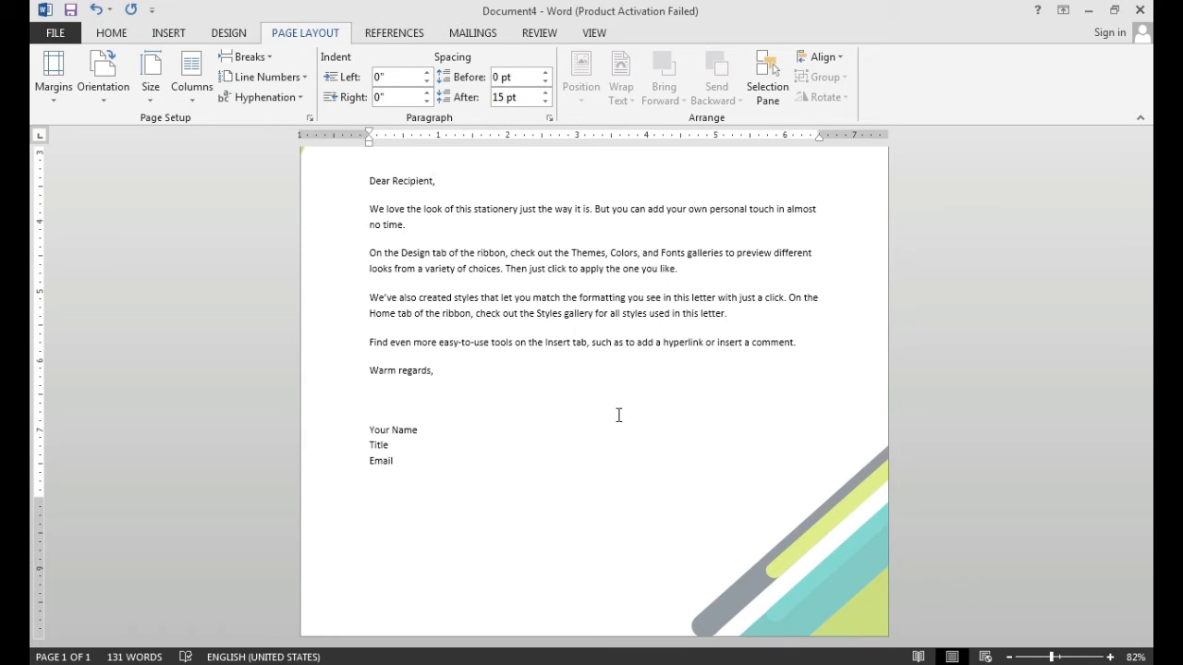
{"action": "left_click", "coordinate": [156, 104]}
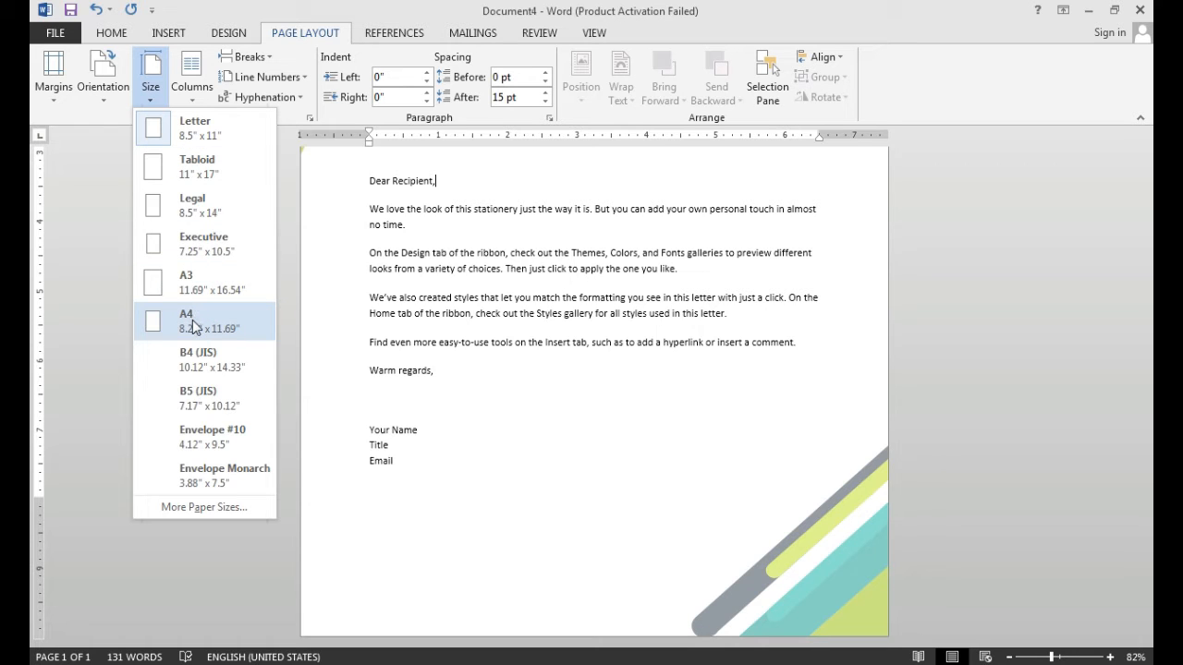
{"action": "left_click", "coordinate": [192, 211]}
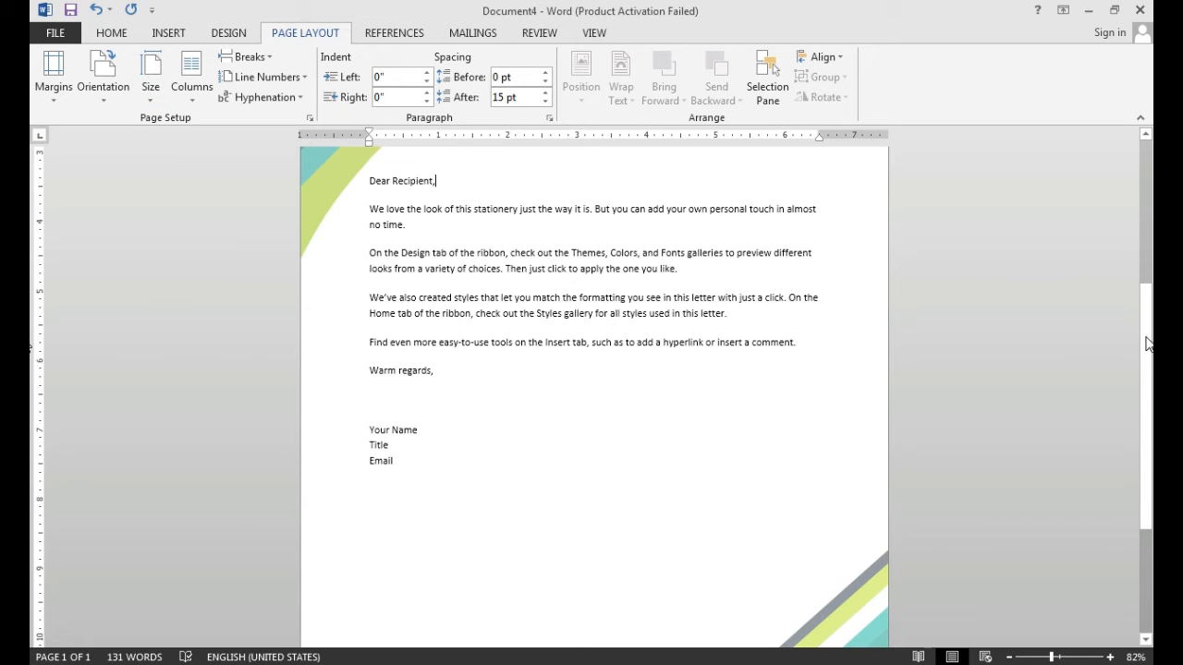
{"action": "left_click_drag", "start_coordinate": [1146, 337], "coordinate": [1145, 204]}
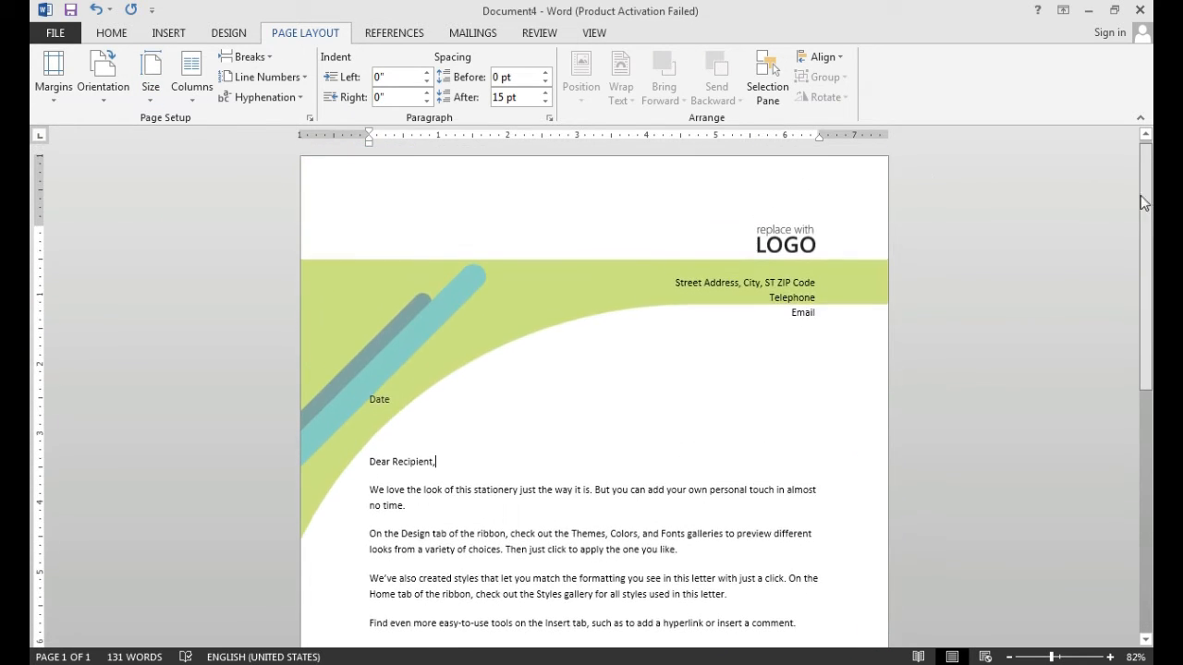
- Change the letter's paper size to A4 (8.27" x 11.69") and look over the page
{"action": "left_click", "coordinate": [152, 88]}
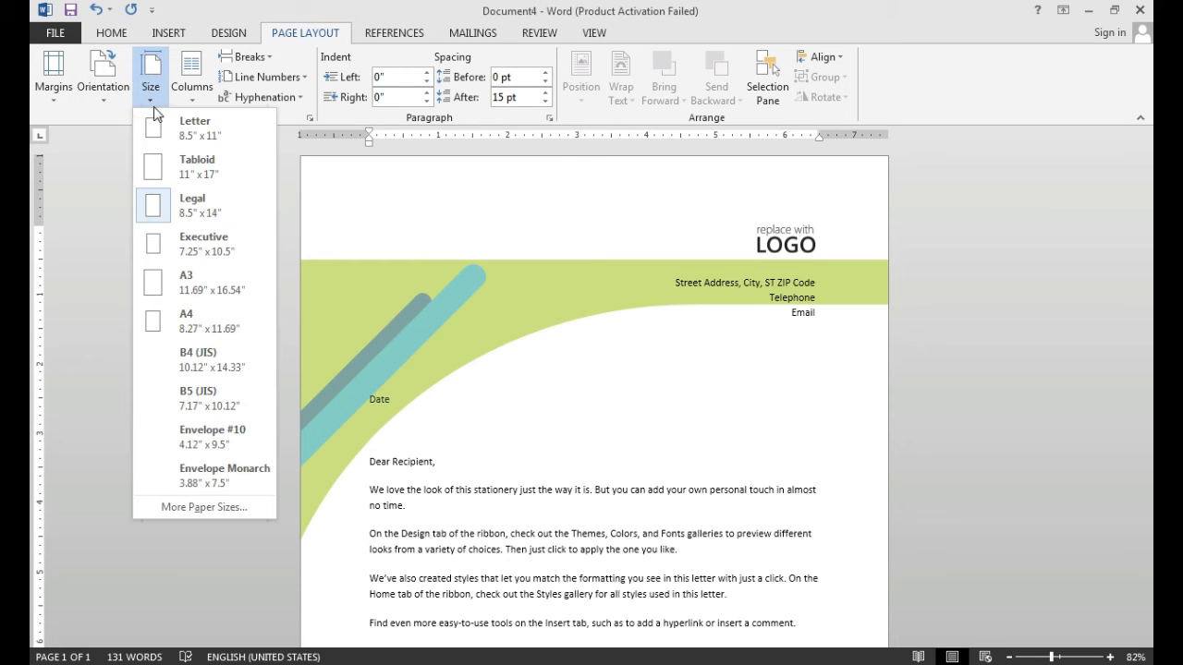
{"action": "left_click", "coordinate": [178, 327]}
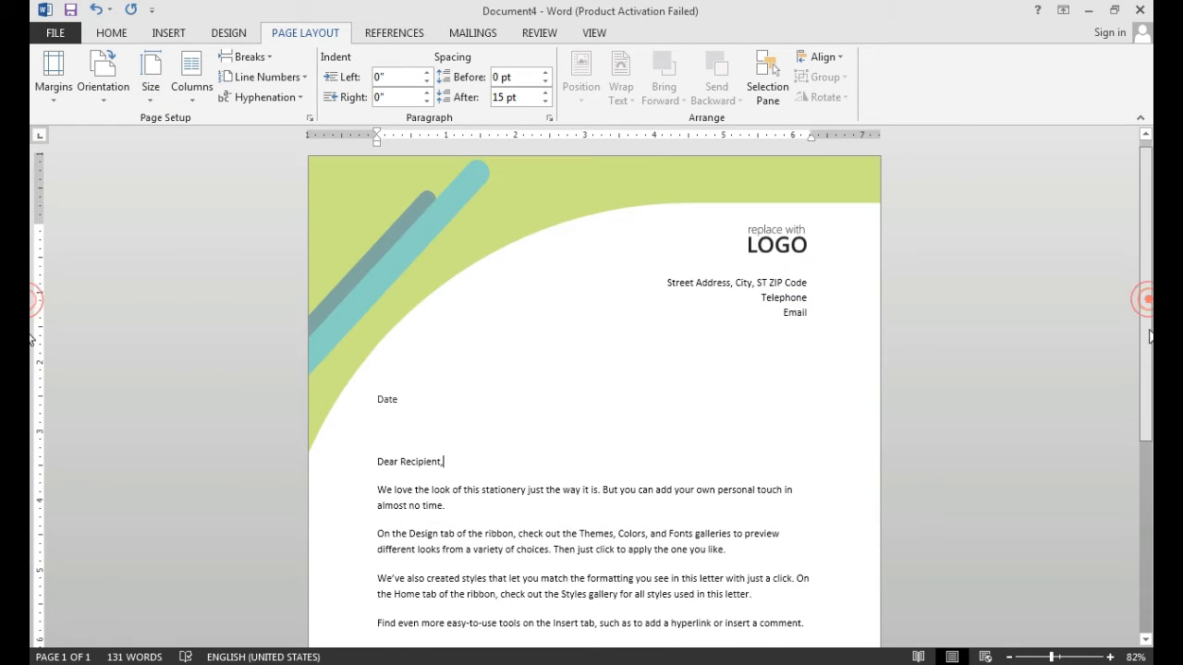
{"action": "scroll", "coordinate": [31, 340], "scroll_direction": "down", "scroll_amount": 7}
{"action": "scroll", "coordinate": [32, 290], "scroll_direction": "up", "scroll_amount": 5}
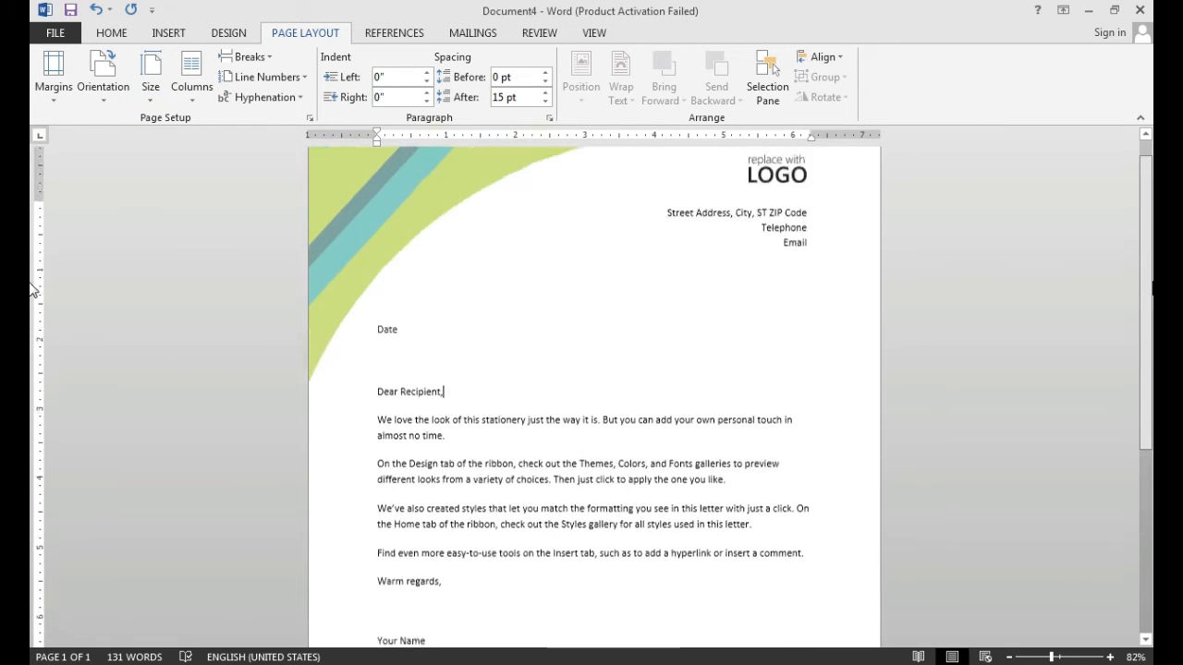
{"action": "scroll", "coordinate": [31, 290], "scroll_direction": "up", "scroll_amount": 2}
- Set the letter's paper size to Letter (8.5" x 11")
{"action": "left_click", "coordinate": [150, 88]}
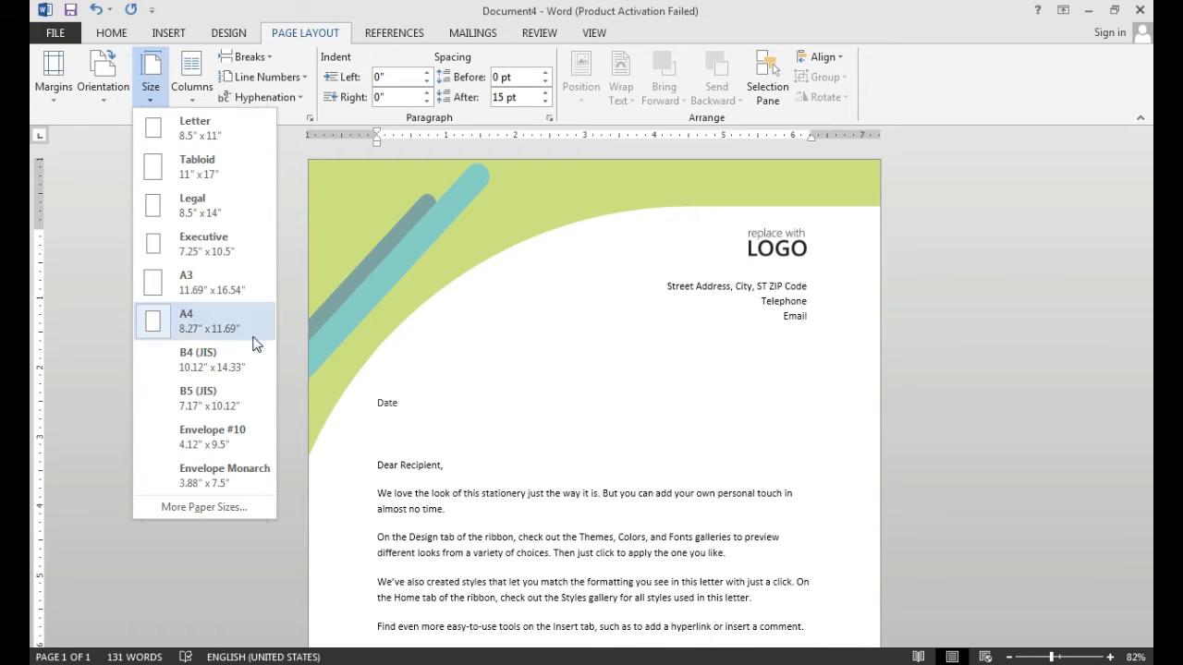
{"action": "left_click", "coordinate": [203, 141]}
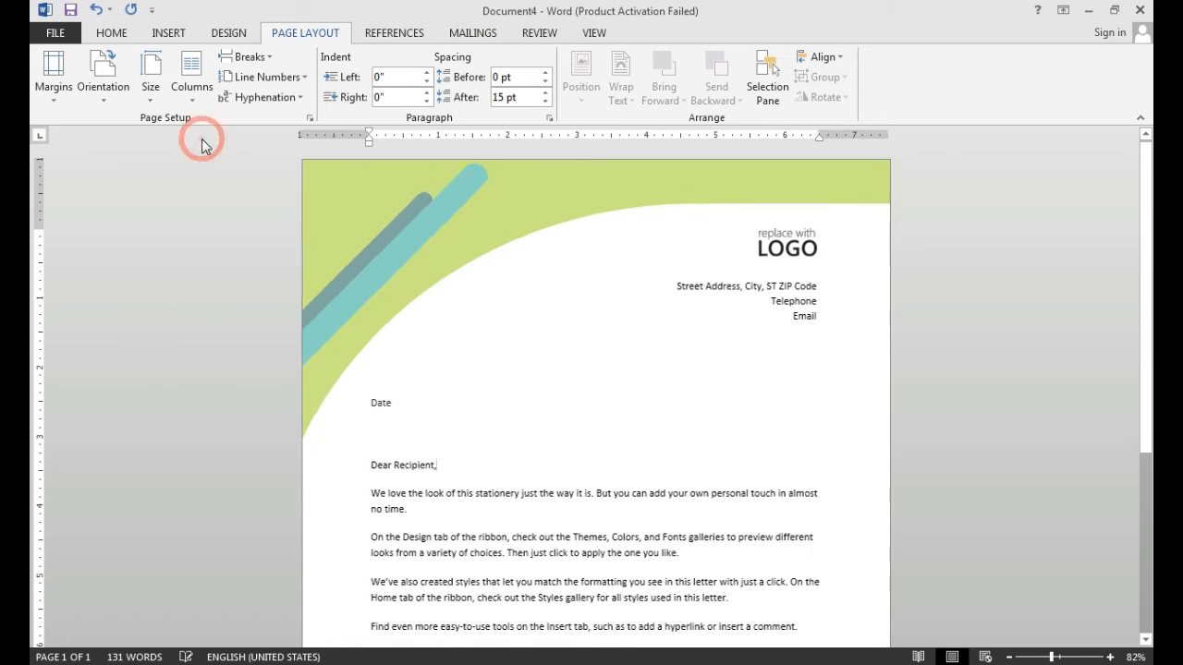
{"action": "left_click", "coordinate": [151, 92]}
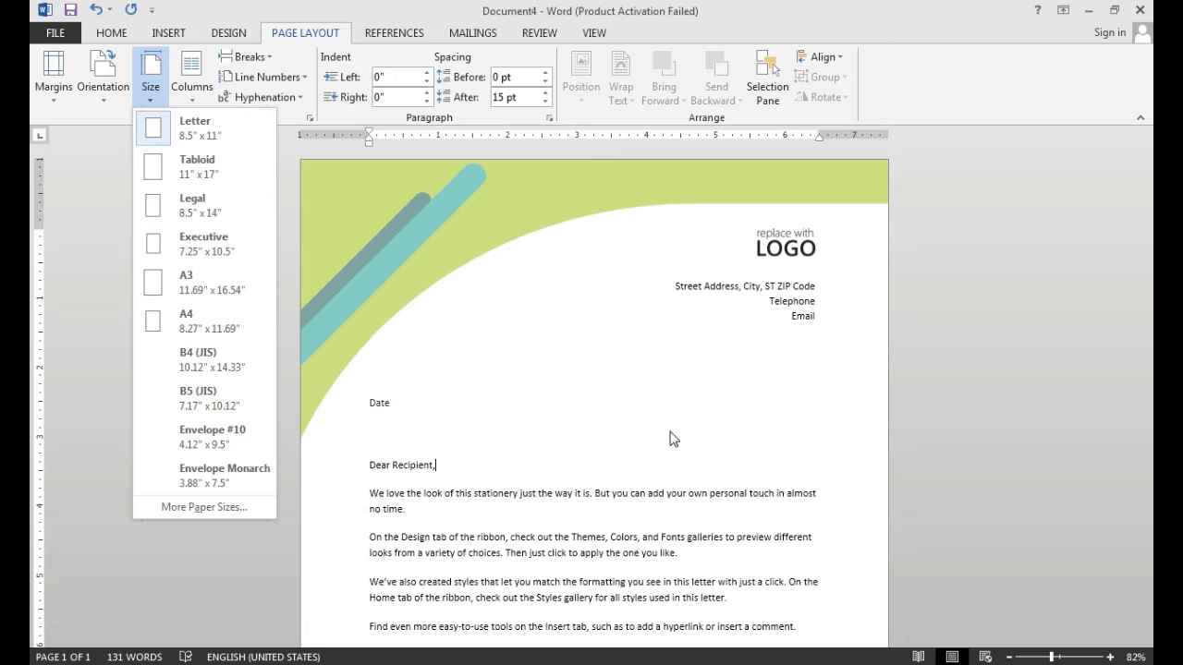
{"action": "left_click", "coordinate": [267, 143]}
- Open the Page Setup paper settings and choose A4 as the paper size
{"action": "left_click", "coordinate": [312, 117]}
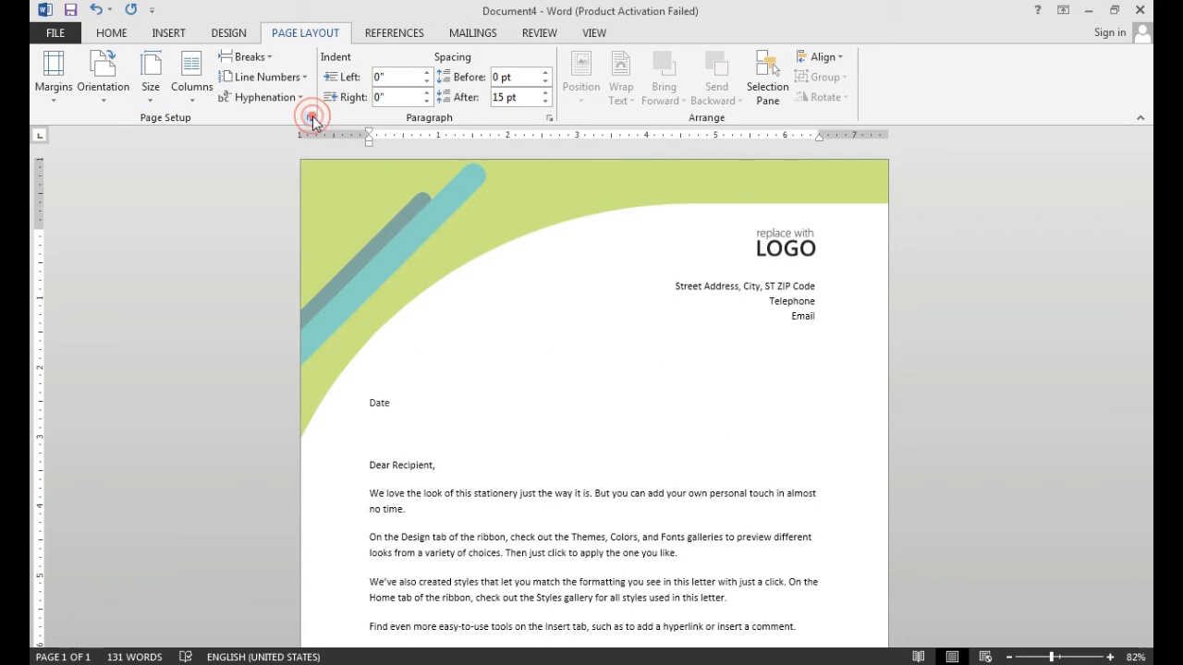
{"action": "left_click", "coordinate": [461, 169]}
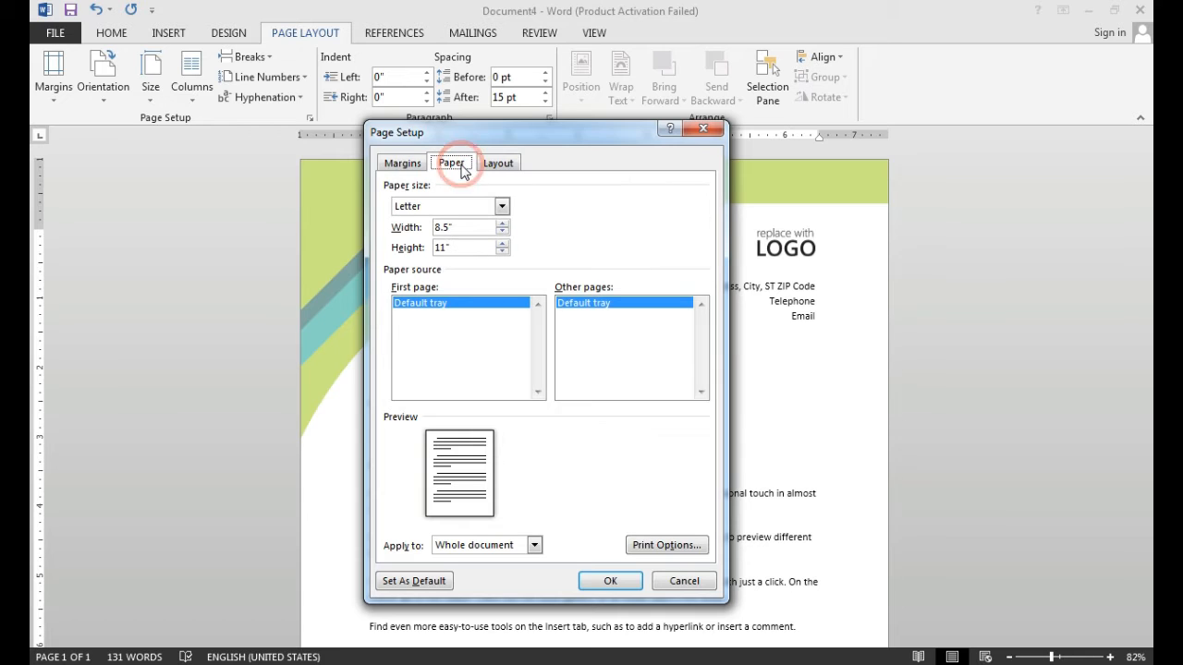
{"action": "left_click", "coordinate": [502, 207]}
{"action": "mouse_move", "coordinate": [503, 235]}
{"action": "left_mouse_down"}
{"action": "mouse_move", "coordinate": [506, 256]}
{"action": "mouse_move", "coordinate": [503, 227]}
{"action": "left_mouse_up"}
{"action": "left_click", "coordinate": [468, 231]}
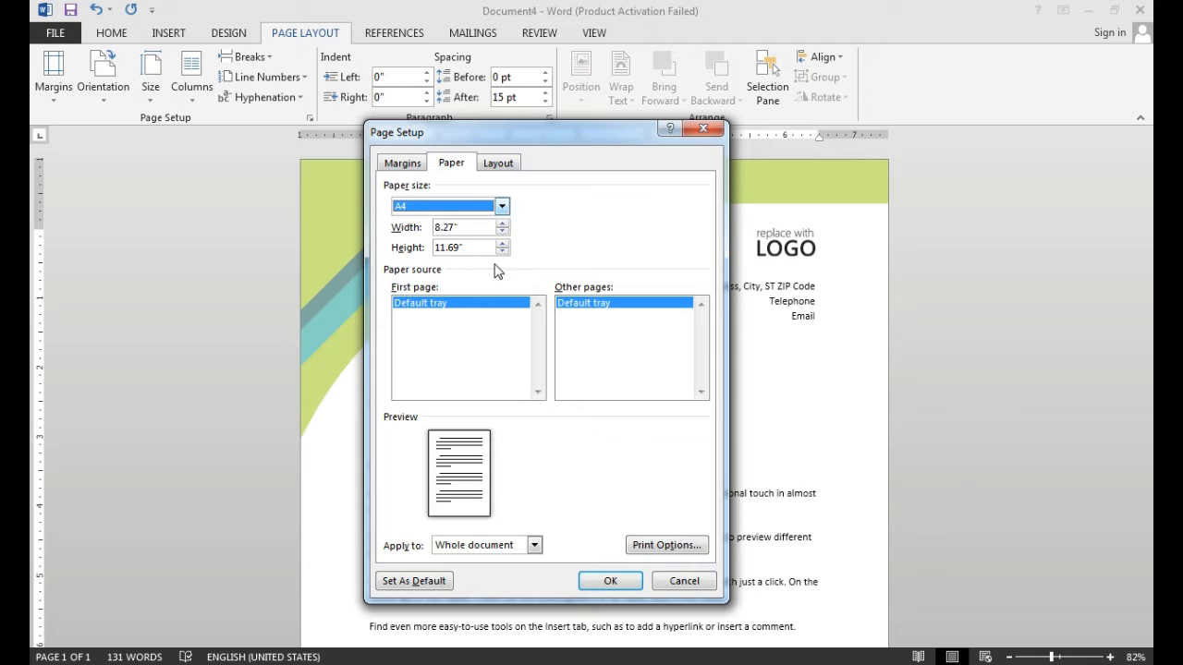
- Choose Legal as the paper size in the Page Setup paper settings
{"action": "left_click", "coordinate": [502, 206]}
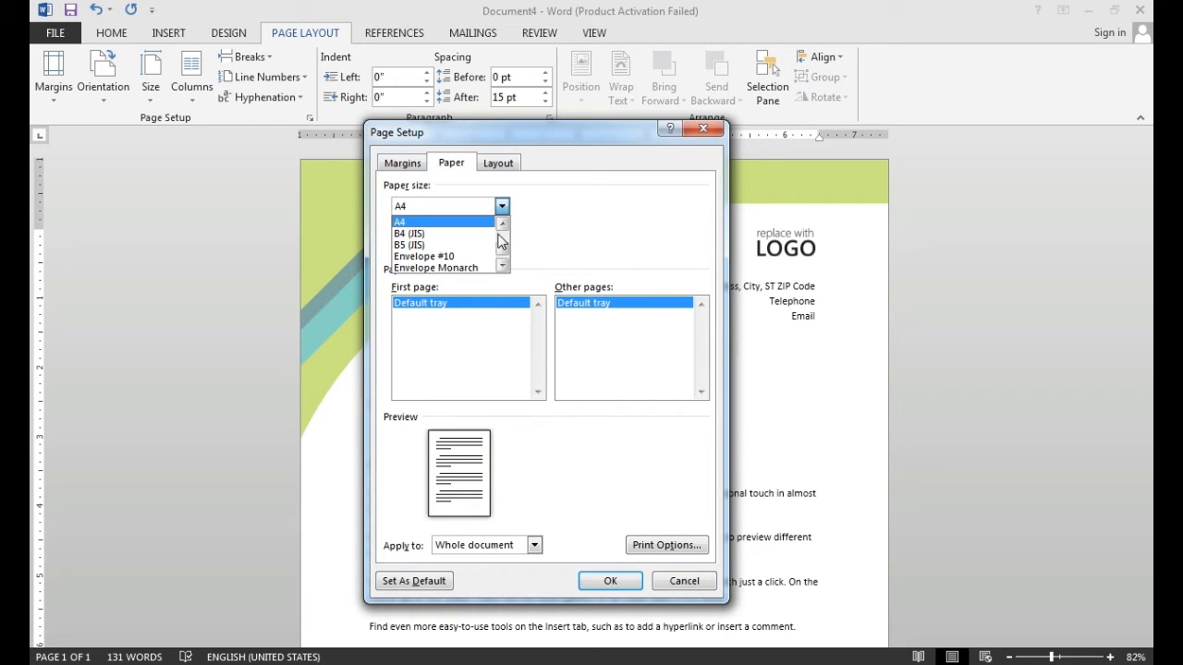
{"action": "left_click", "coordinate": [502, 224]}
{"action": "left_click", "coordinate": [502, 225]}
{"action": "left_click", "coordinate": [501, 224]}
{"action": "left_click", "coordinate": [502, 225]}
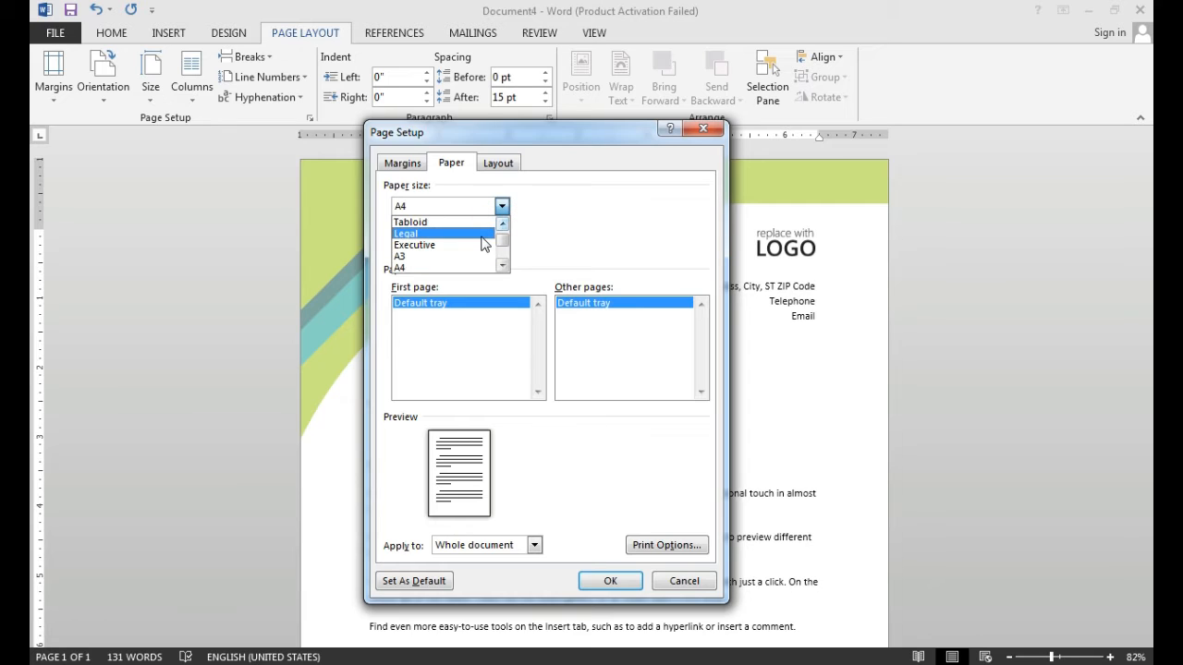
{"action": "left_click", "coordinate": [482, 242]}
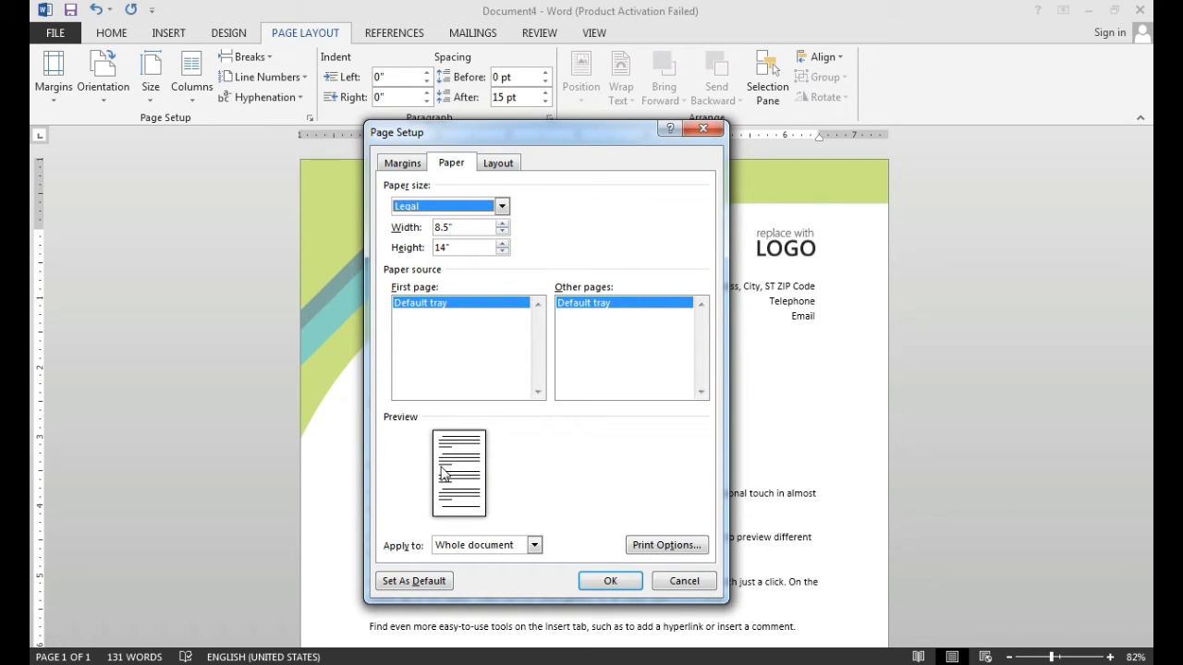
- Set the paper width to 8.3" to make a custom paper size
{"action": "left_click", "coordinate": [501, 224]}
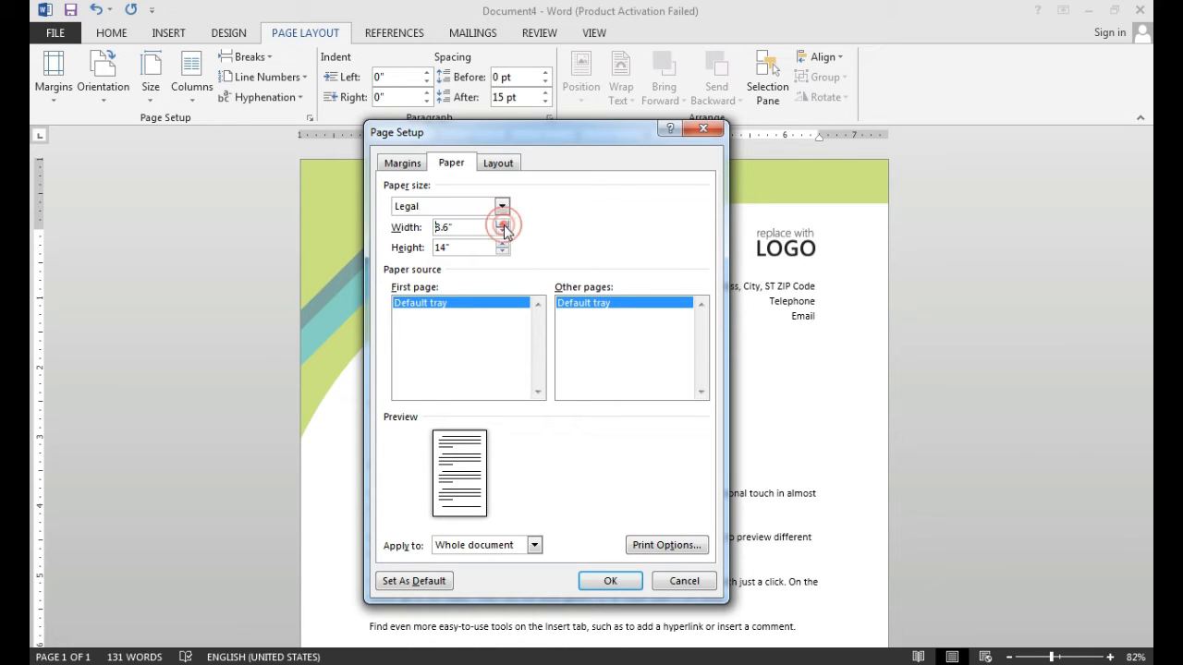
{"action": "left_click", "coordinate": [503, 231]}
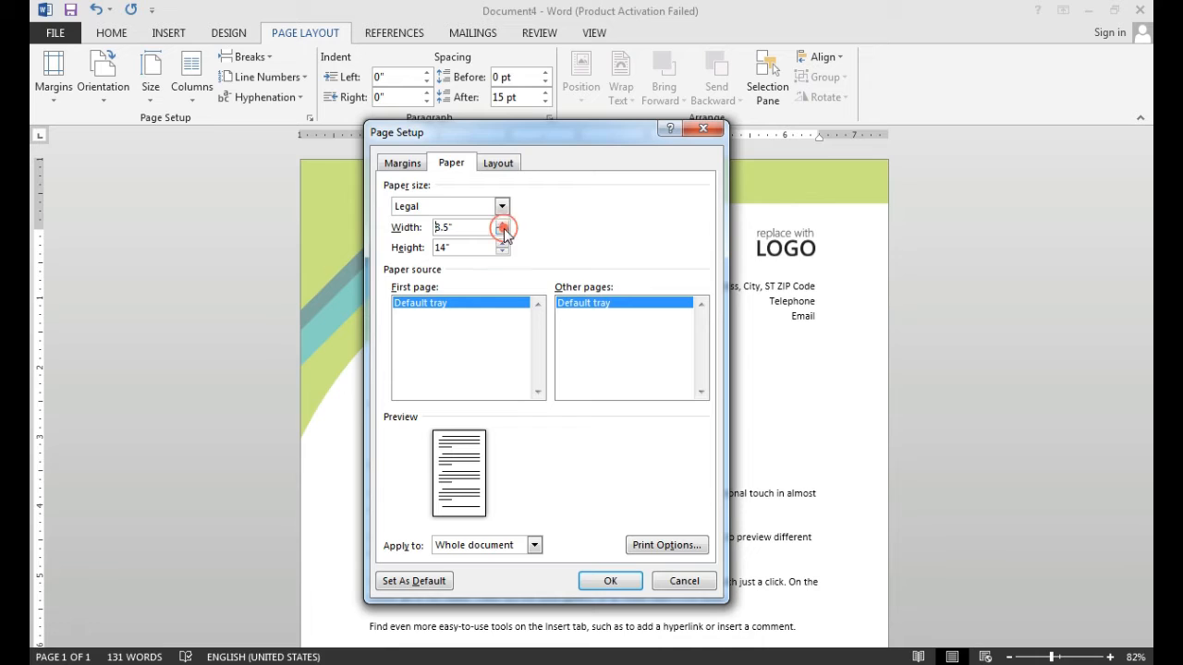
{"action": "left_click", "coordinate": [502, 231]}
{"action": "left_click", "coordinate": [503, 231]}
{"action": "left_click", "coordinate": [503, 231]}
{"action": "left_click", "coordinate": [503, 232]}
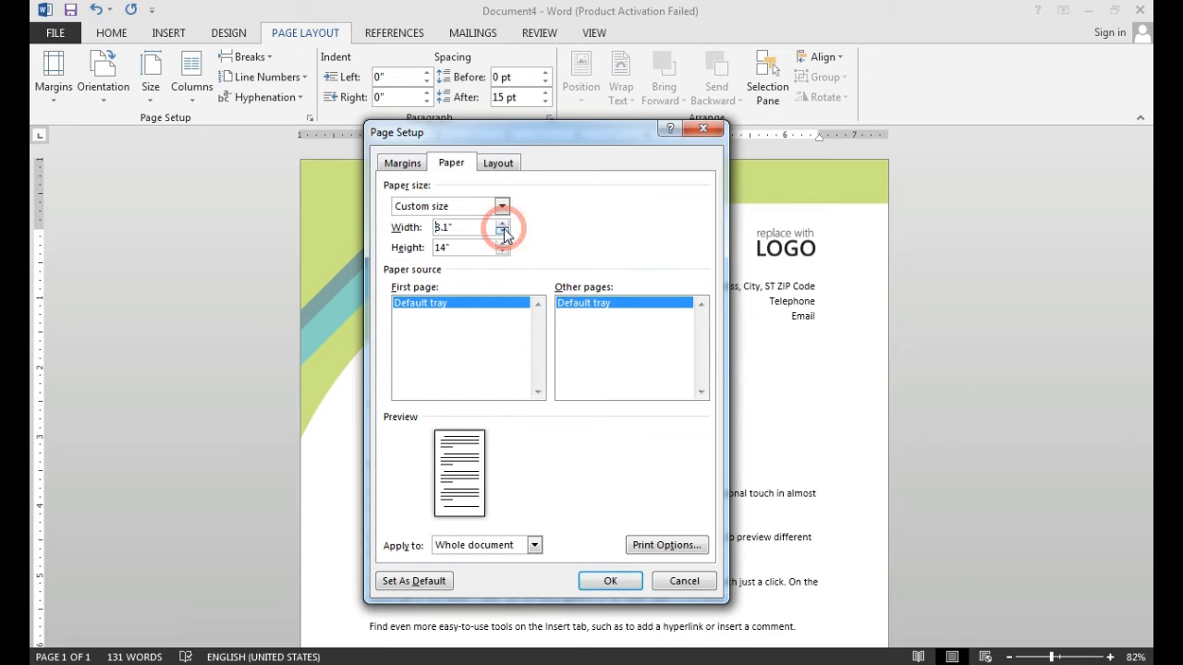
{"action": "left_click", "coordinate": [503, 225]}
{"action": "left_click", "coordinate": [503, 225]}
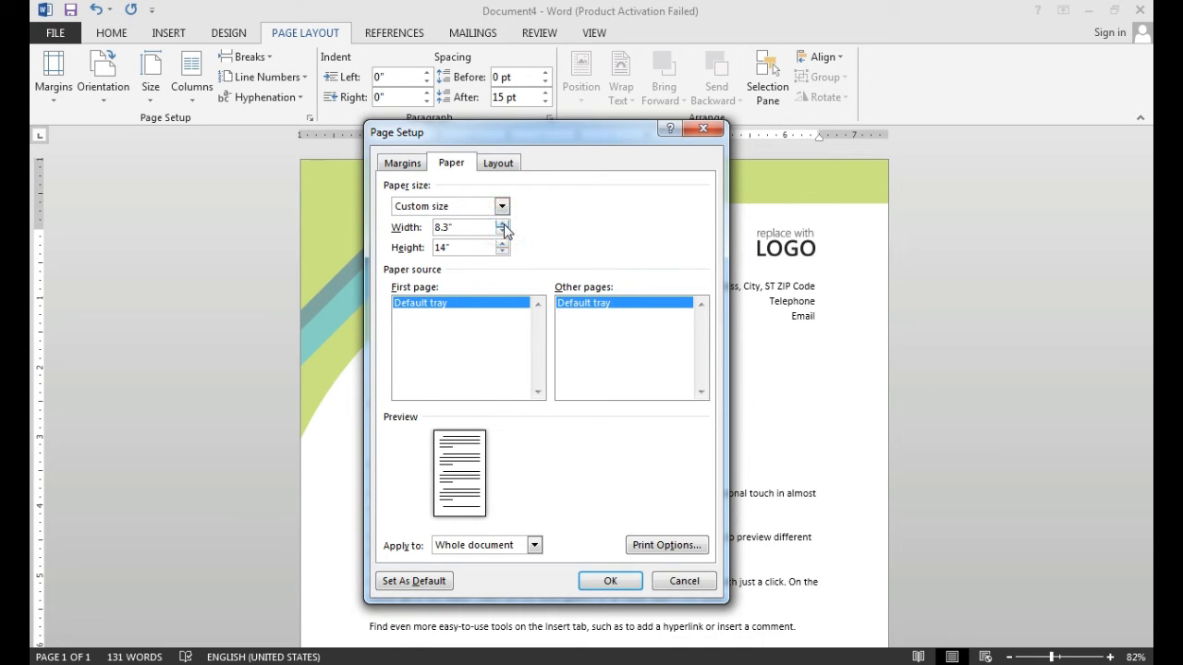
- Reduce the paper height slightly below 14" and apply the custom paper size to the whole document
{"action": "left_click", "coordinate": [504, 253]}
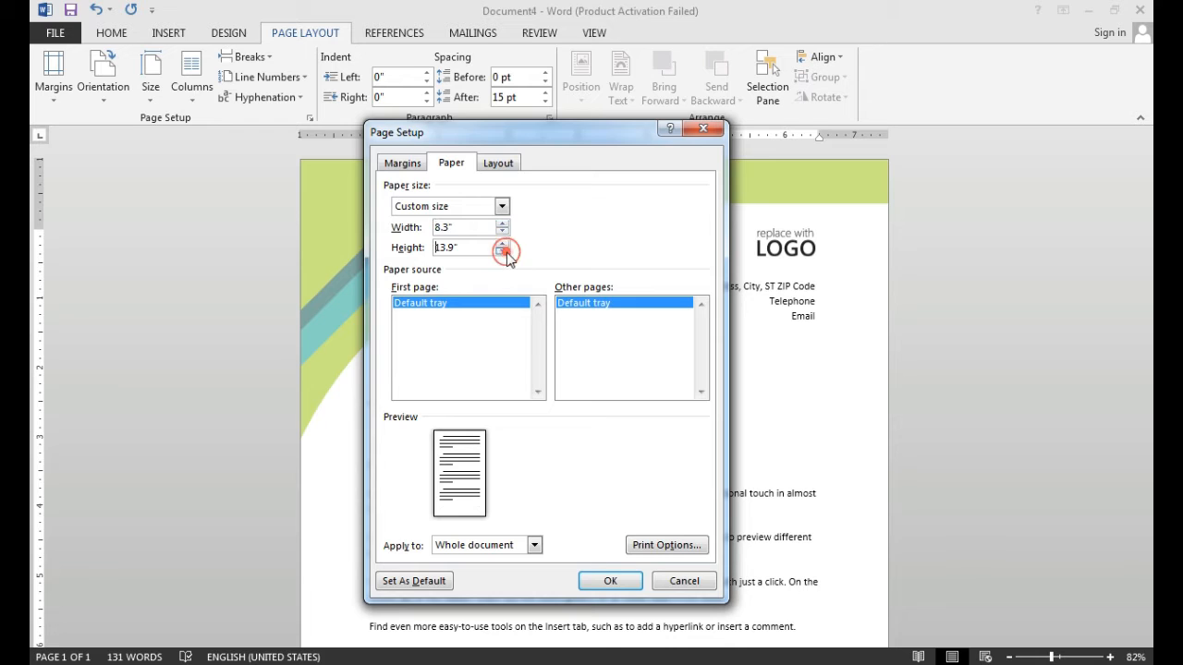
{"action": "left_click", "coordinate": [503, 252]}
{"action": "key", "text": "Return"}
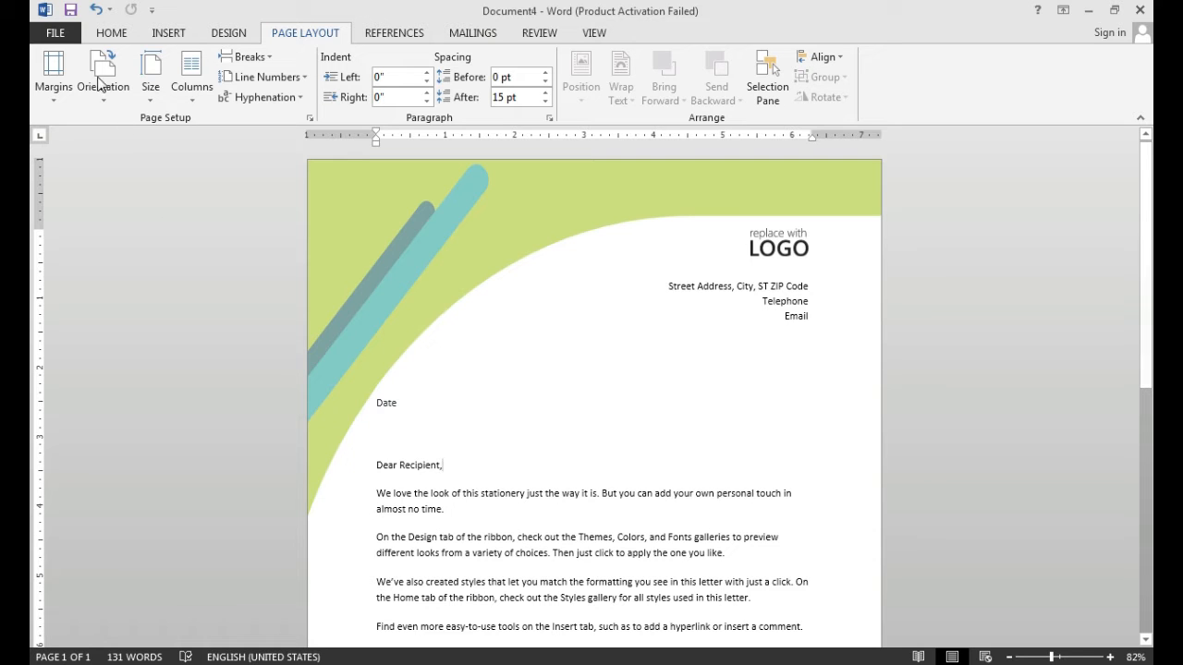
- Create a new blank document
{"action": "left_click", "coordinate": [56, 37]}
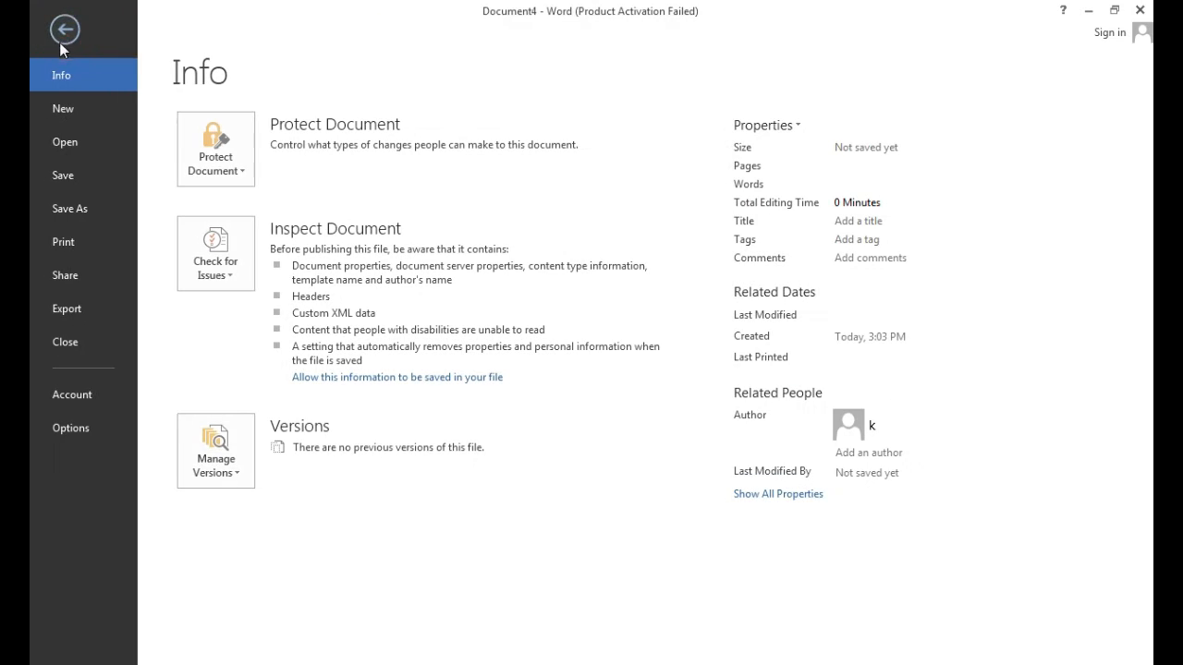
{"action": "left_click", "coordinate": [61, 111]}
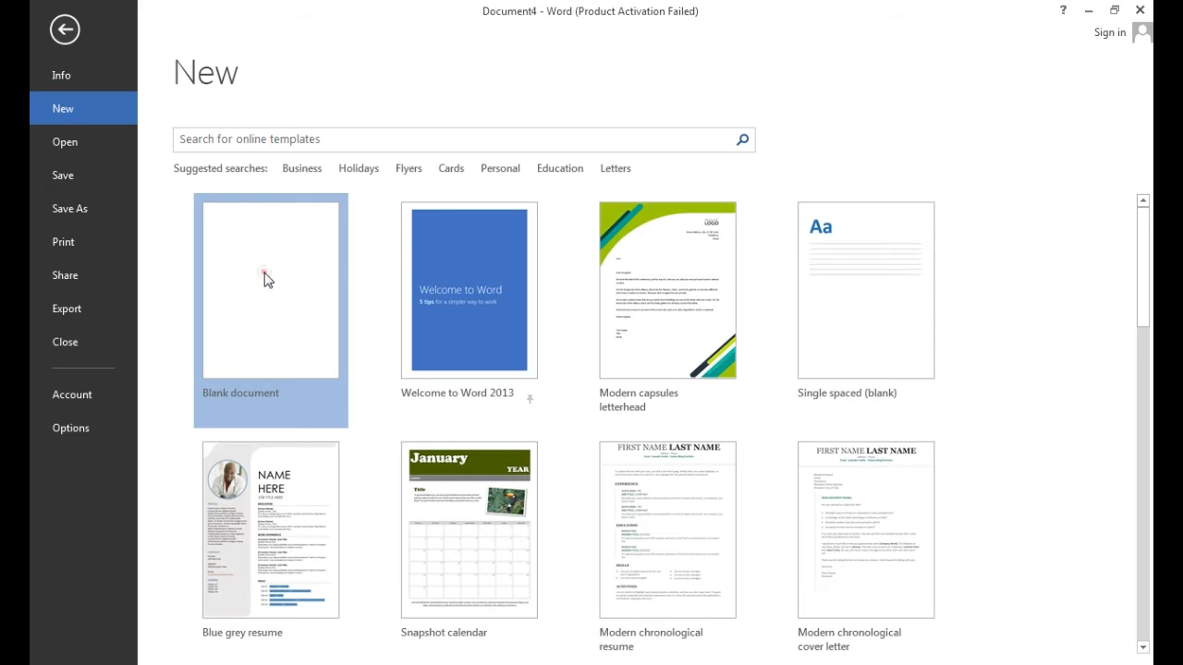
{"action": "left_click", "coordinate": [264, 274]}
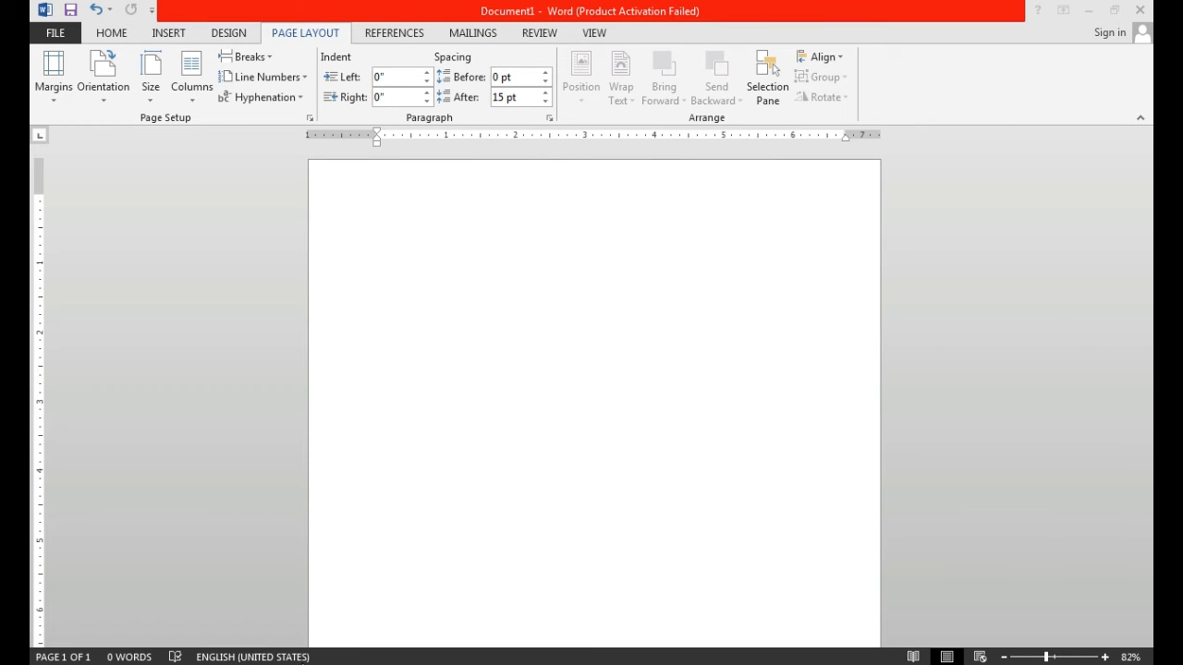
- Switch to Document6 and select the line of repeated "Different Parts of the computer" text from its end back to its beginning
{"action": "mouse_move", "coordinate": [272, 664]}
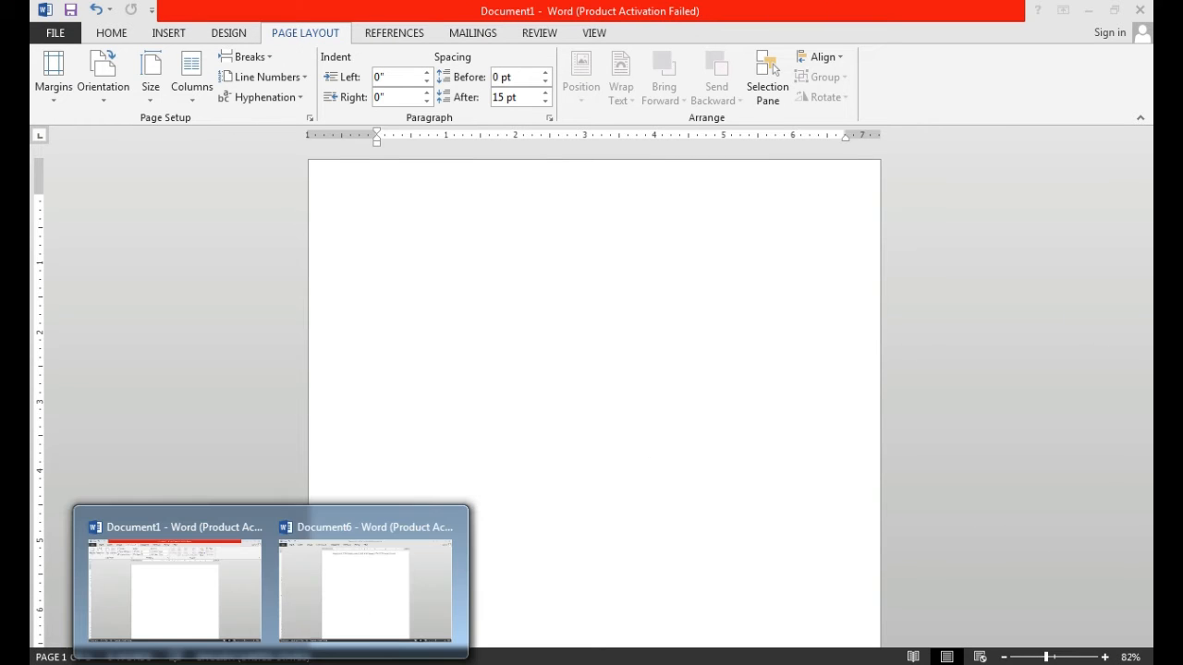
{"action": "left_click", "coordinate": [349, 621]}
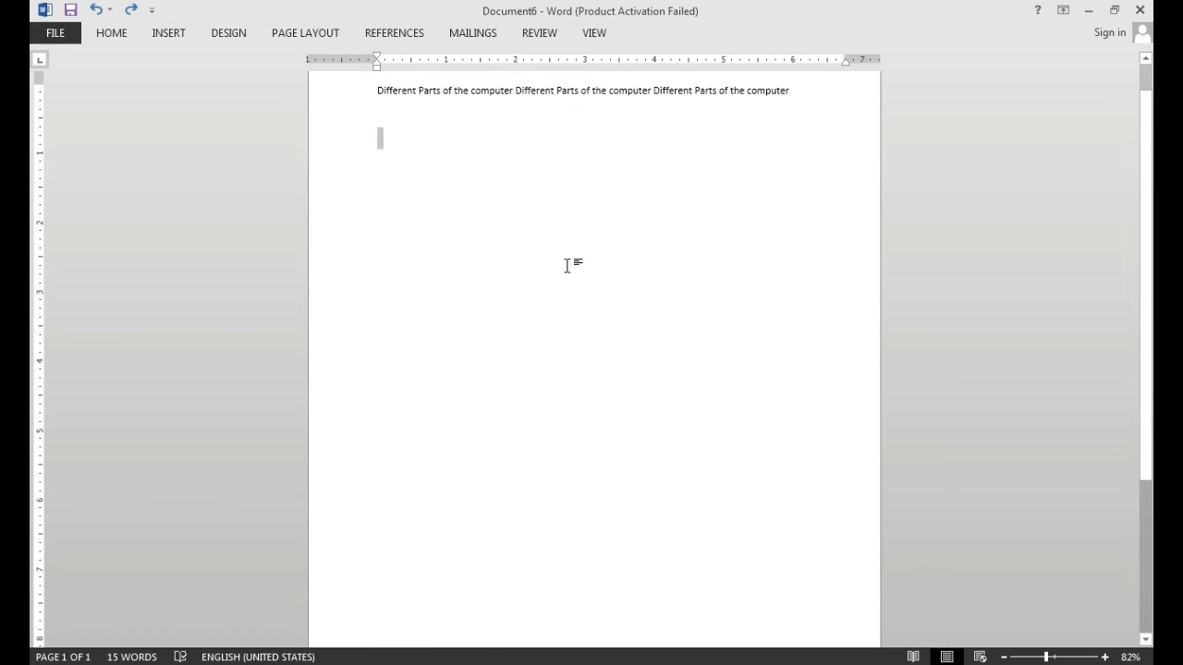
{"action": "left_click", "coordinate": [793, 95]}
{"action": "key", "text": "shift+Left"}
{"action": "key", "text": "shift+Left"}
{"action": "key", "text": "shift+Left"}
{"action": "key", "text": "shift+Left"}
{"action": "key", "text": "shift+Left"}
{"action": "key", "text": "shift+Left"}
{"action": "key", "text": "shift+Left"}
{"action": "key", "text": "shift+Left"}
{"action": "key", "text": "shift+Left"}
{"action": "key", "text": "shift+Left"}
{"action": "key", "text": "shift+Left"}
{"action": "key", "text": "shift+Left"}
{"action": "key", "text": "shift+Left"}
{"action": "key", "text": "shift+Left"}
{"action": "key", "text": "shift+Left"}
{"action": "key", "text": "shift+Left"}
{"action": "key", "text": "shift+Left"}
{"action": "key", "text": "shift+Left"}
{"action": "key", "text": "shift+Left"}
{"action": "key", "text": "shift+Left"}
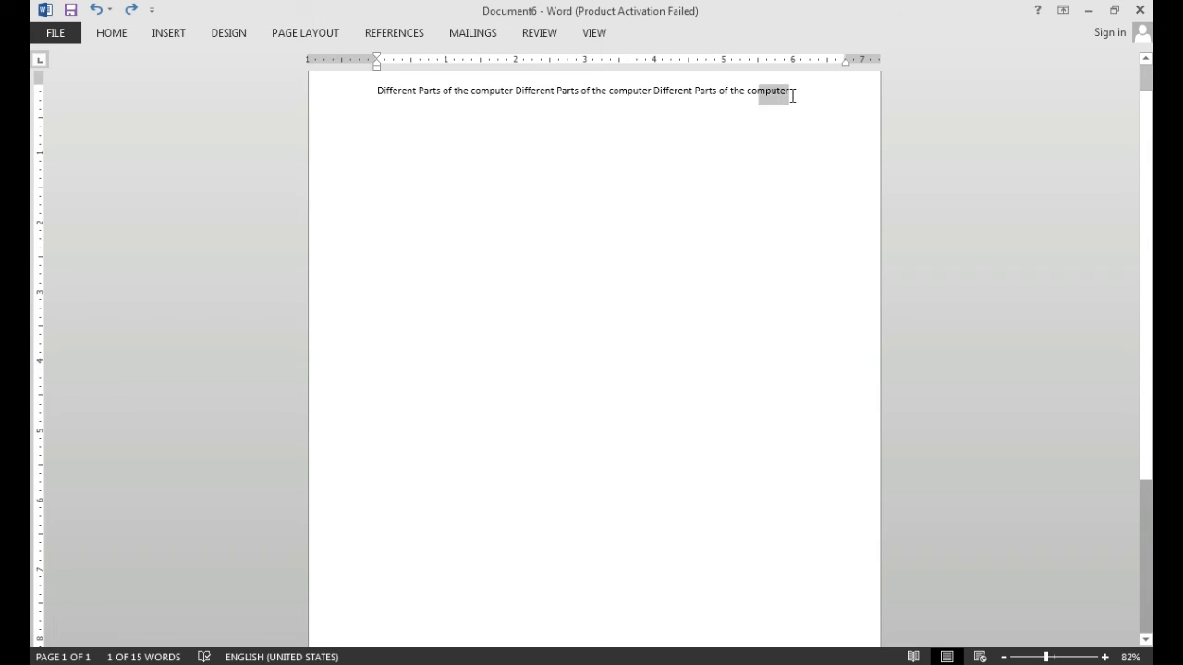
{"action": "key", "text": "shift+Left"}
{"action": "key", "text": "shift+Left"}
{"action": "key", "text": "shift+Left"}
{"action": "key", "text": "shift+Left"}
{"action": "key", "text": "shift+Left"}
{"action": "key", "text": "shift+Left"}
{"action": "key", "text": "shift+Left"}
{"action": "key", "text": "shift+Left"}
{"action": "key", "text": "shift+Left"}
{"action": "key", "text": "shift+Left"}
{"action": "key", "text": "shift+Left"}
{"action": "key", "text": "shift+Left"}
{"action": "key", "text": "shift+Left"}
{"action": "key", "text": "shift+Left"}
{"action": "key", "text": "shift+Left"}
{"action": "key", "text": "shift+Left"}
{"action": "key", "text": "shift+Left"}
{"action": "key", "text": "shift+Left"}
{"action": "key", "text": "shift+Left"}
{"action": "key", "text": "shift+Left"}
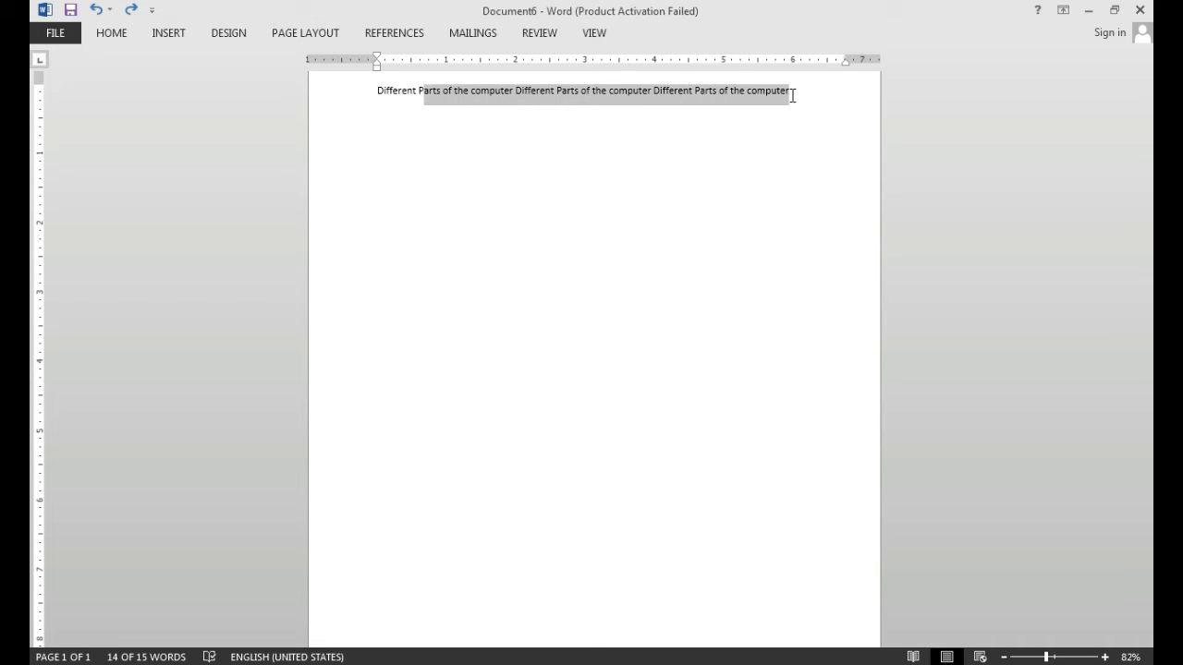
{"action": "key", "text": "shift+Left"}
{"action": "key", "text": "shift+Left"}
{"action": "key", "text": "shift+Left"}
{"action": "key", "text": "shift+Left"}
{"action": "key", "text": "shift+Left"}
{"action": "key", "text": "shift+Left"}
{"action": "key", "text": "shift+Left"}
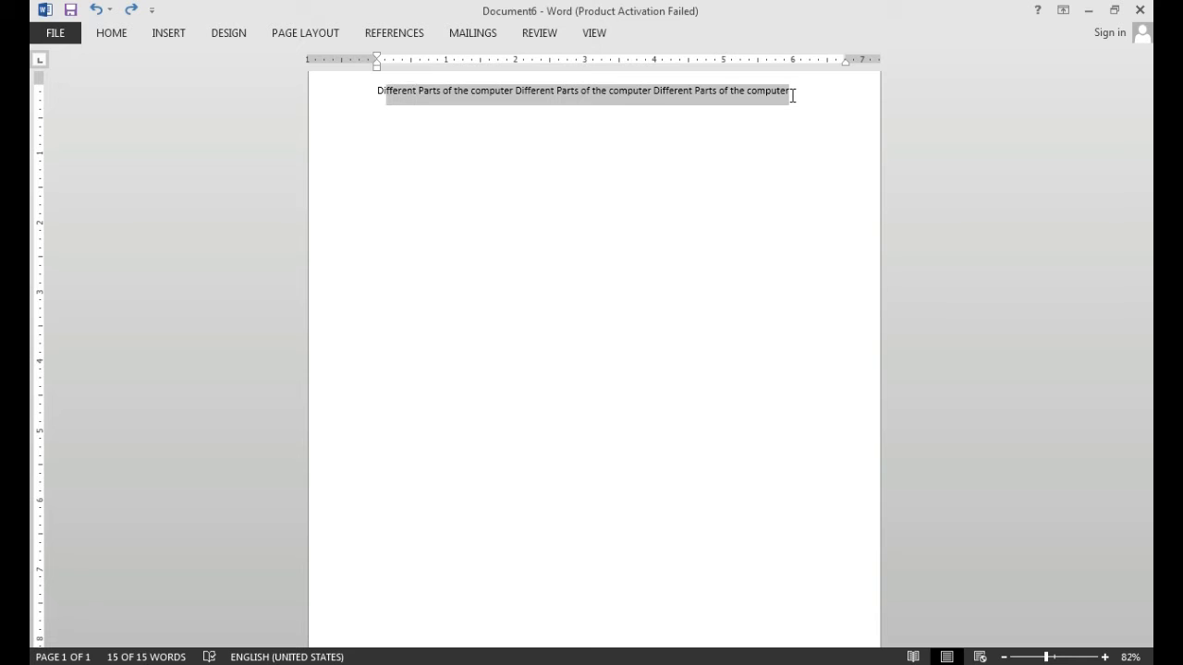
{"action": "key", "text": "shift+Left"}
{"action": "key", "text": "ctrl+c"}
- Switch to Document1, fill the first page with repeated pastes of the copied "Different Parts of the computer" line, and remove the trailing empty paragraph
{"action": "left_click", "coordinate": [259, 645]}
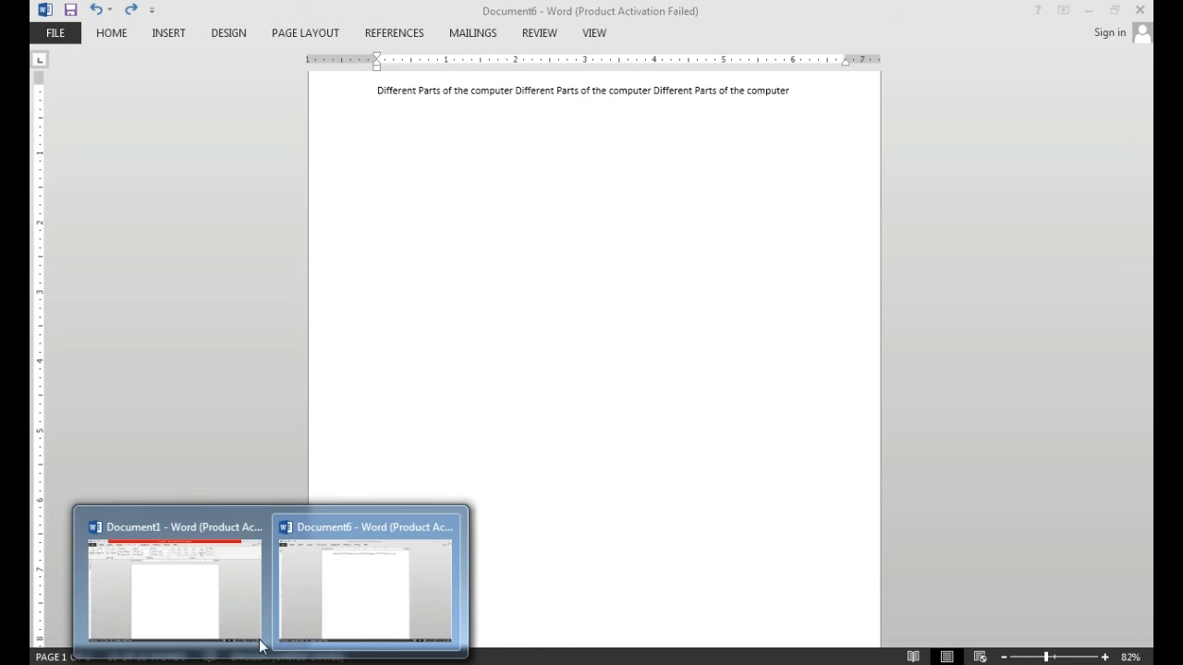
{"action": "left_click", "coordinate": [209, 592]}
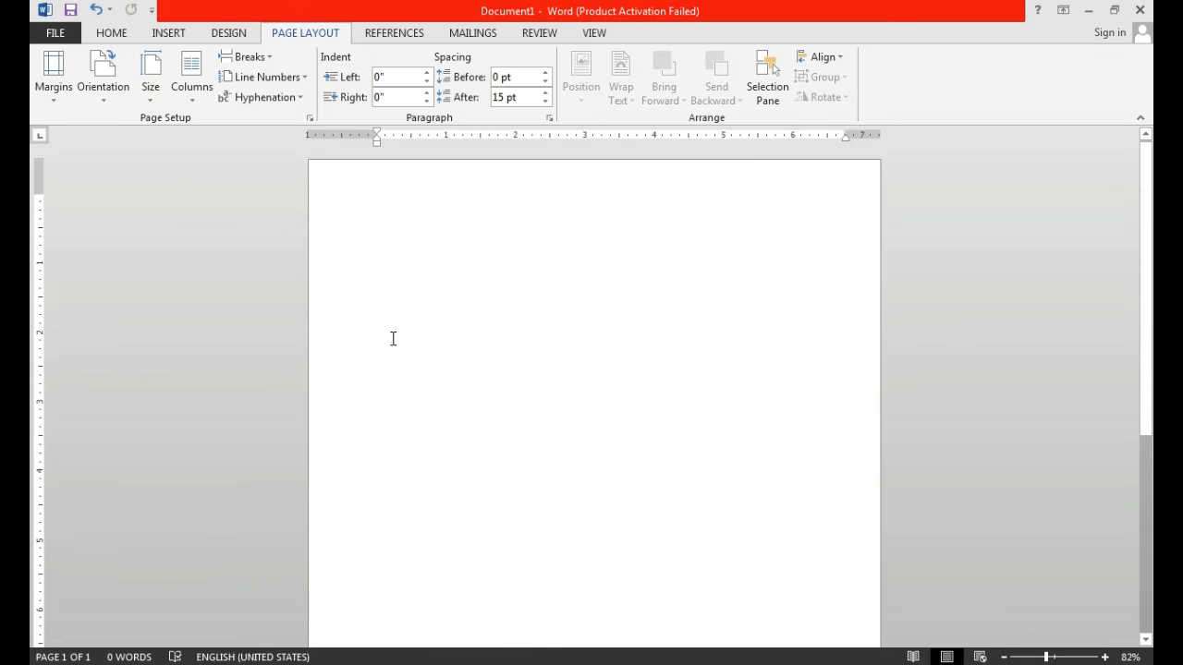
{"action": "key", "text": "ctrl+v"}
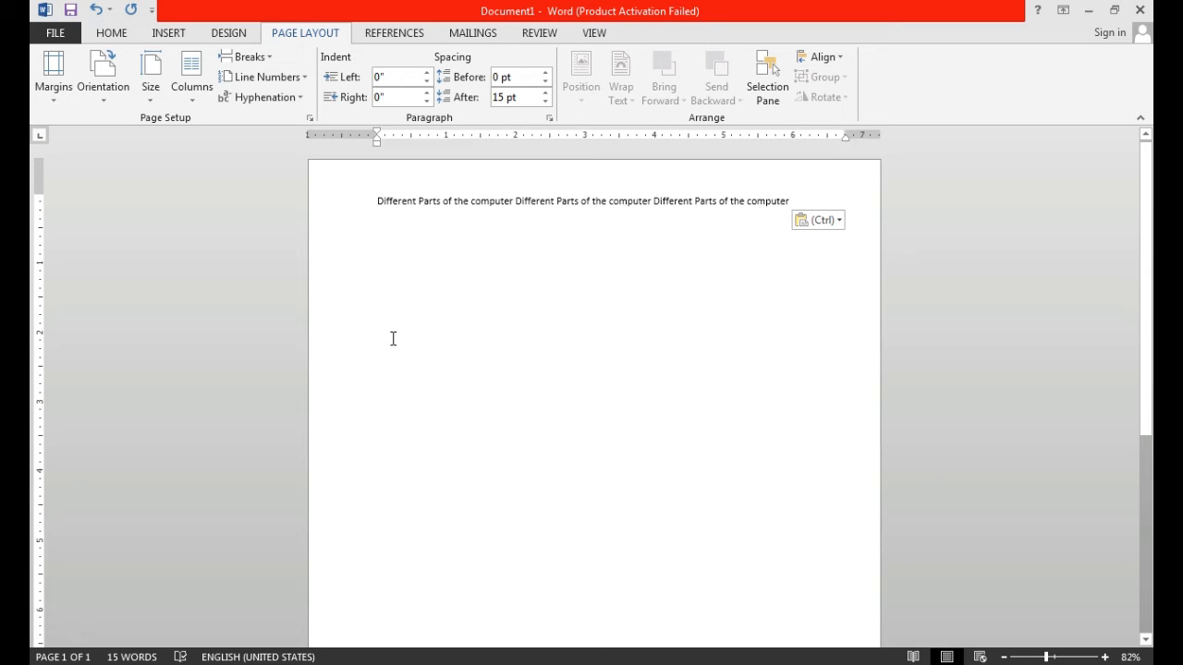
{"action": "key", "text": "ctrl+v"}
{"action": "key", "text": "ctrl+v"}
{"action": "key", "text": "ctrl+v"}
{"action": "key", "text": "ctrl+v"}
{"action": "key", "text": "ctrl+v"}
{"action": "key", "text": "ctrl+v"}
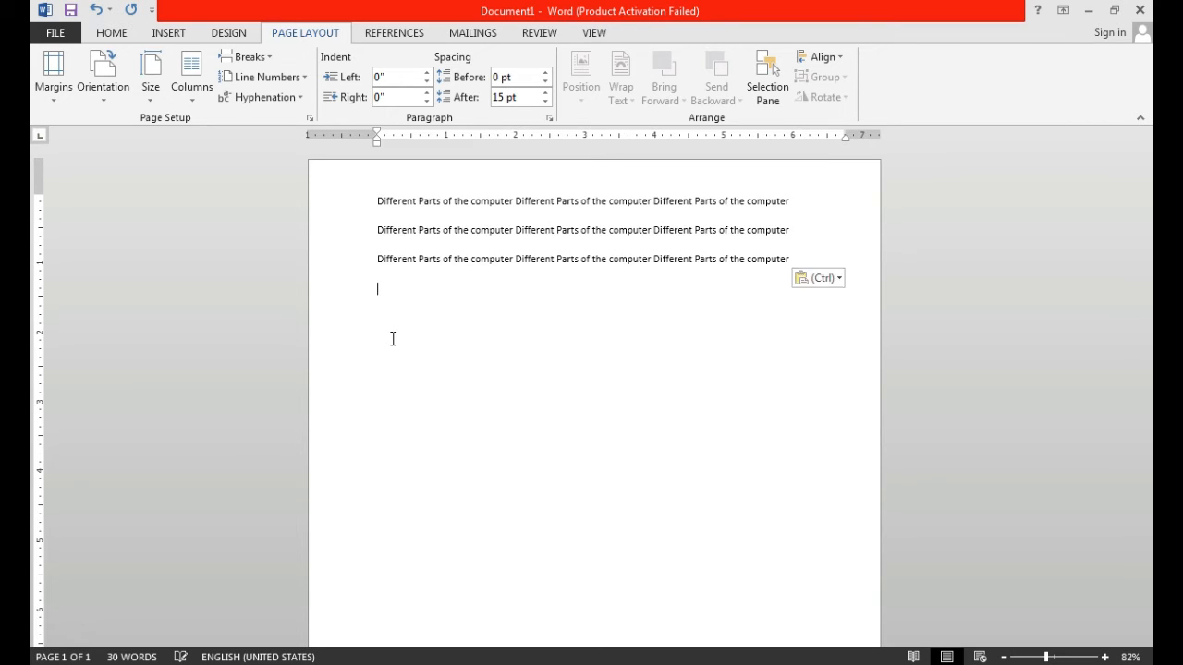
{"action": "key", "text": "ctrl+v"}
{"action": "key", "text": "ctrl+v"}
{"action": "key", "text": "ctrl+v"}
{"action": "key", "text": "ctrl+v"}
{"action": "key", "text": "ctrl+v"}
{"action": "key", "text": "ctrl+v"}
{"action": "key", "text": "ctrl+v"}
{"action": "key", "text": "ctrl+v"}
{"action": "key", "text": "ctrl+v"}
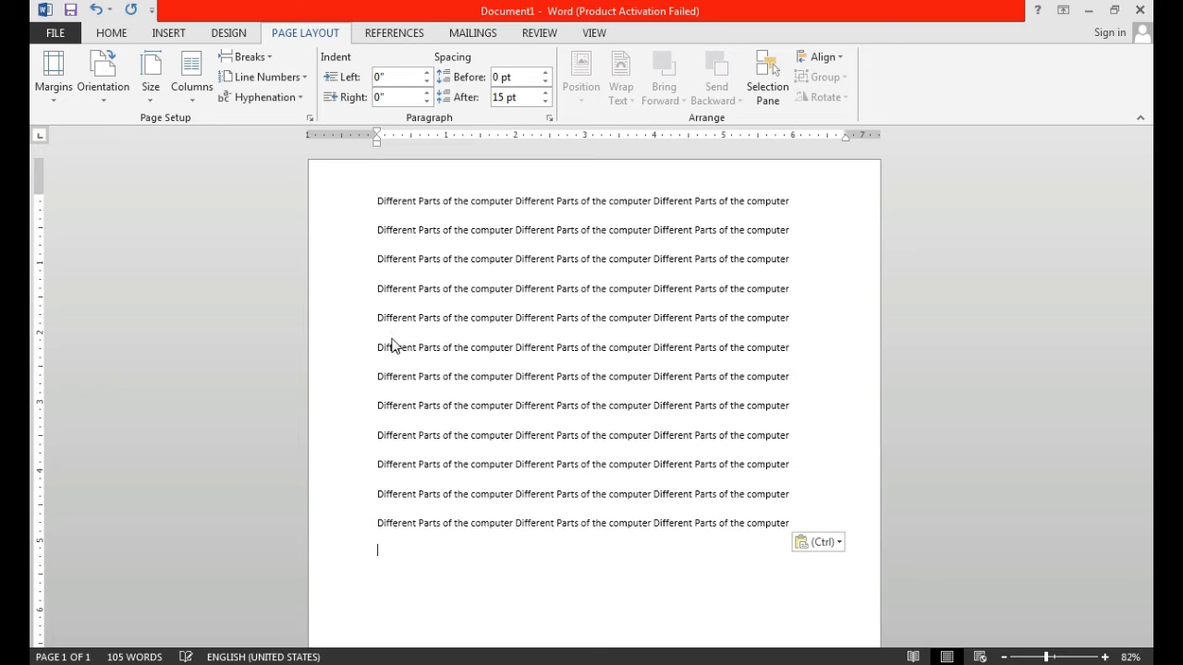
{"action": "key", "text": "ctrl+v"}
{"action": "key", "text": "ctrl+v"}
{"action": "key", "text": "ctrl+v"}
{"action": "key", "text": "ctrl+v"}
{"action": "key", "text": "ctrl+v"}
{"action": "key", "text": "ctrl+v"}
{"action": "key", "text": "ctrl+v"}
{"action": "key", "text": "ctrl+v"}
{"action": "key", "text": "ctrl+v"}
{"action": "key", "text": "ctrl+v"}
{"action": "key", "text": "ctrl+v"}
{"action": "key", "text": "ctrl+v"}
{"action": "key", "text": "ctrl+v"}
{"action": "key", "text": "ctrl+v"}
{"action": "key", "text": "ctrl+v"}
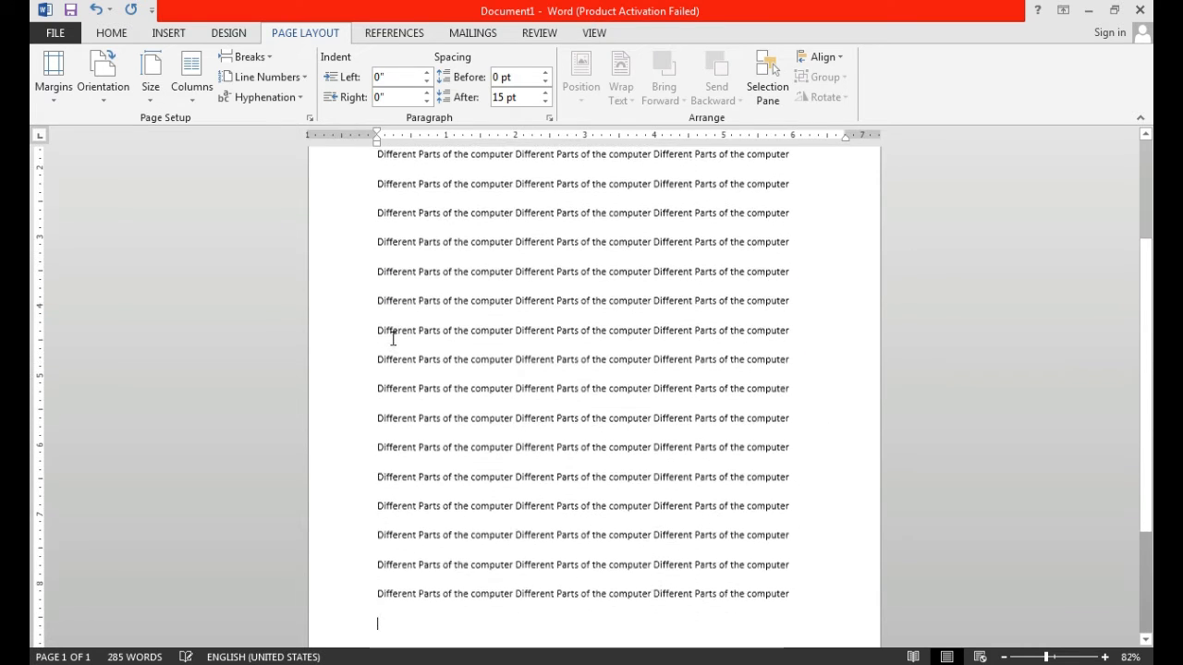
{"action": "key", "text": "ctrl+v"}
{"action": "key", "text": "ctrl+v"}
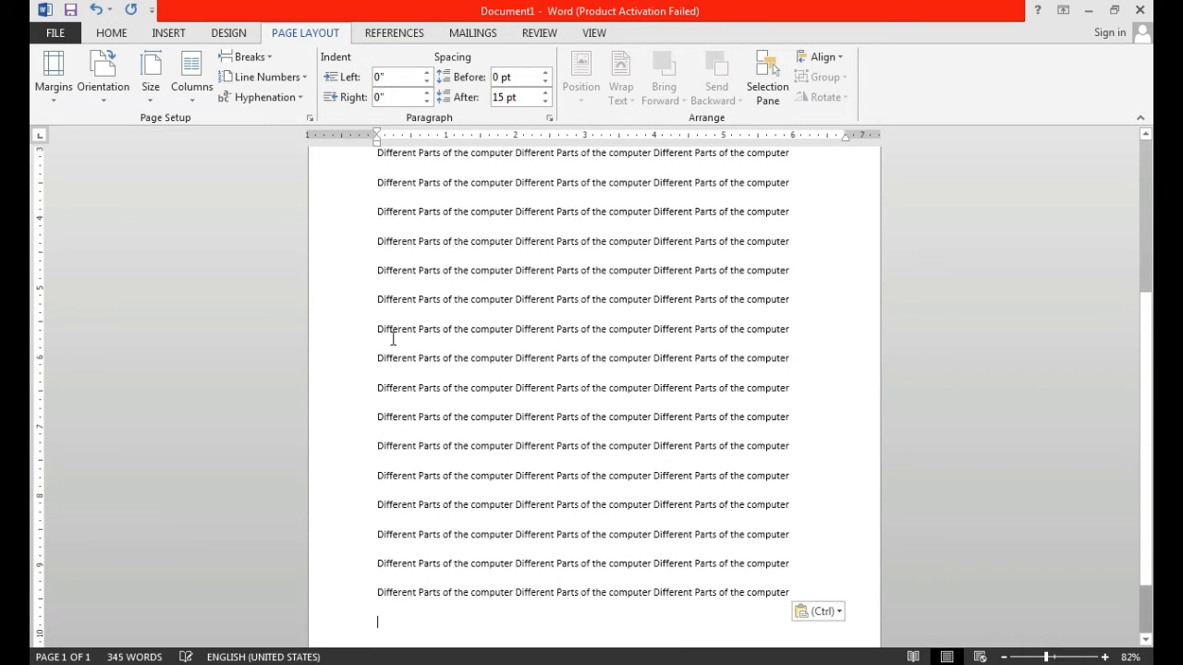
{"action": "key", "text": "ctrl+v"}
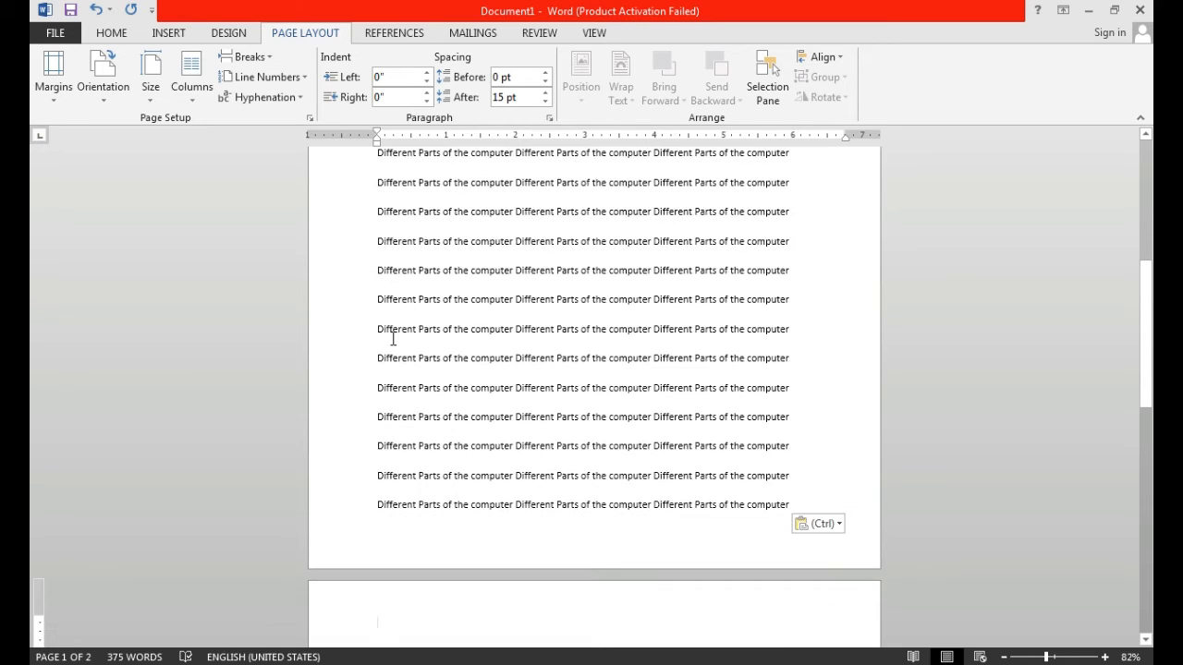
{"action": "key", "text": "BackSpace"}
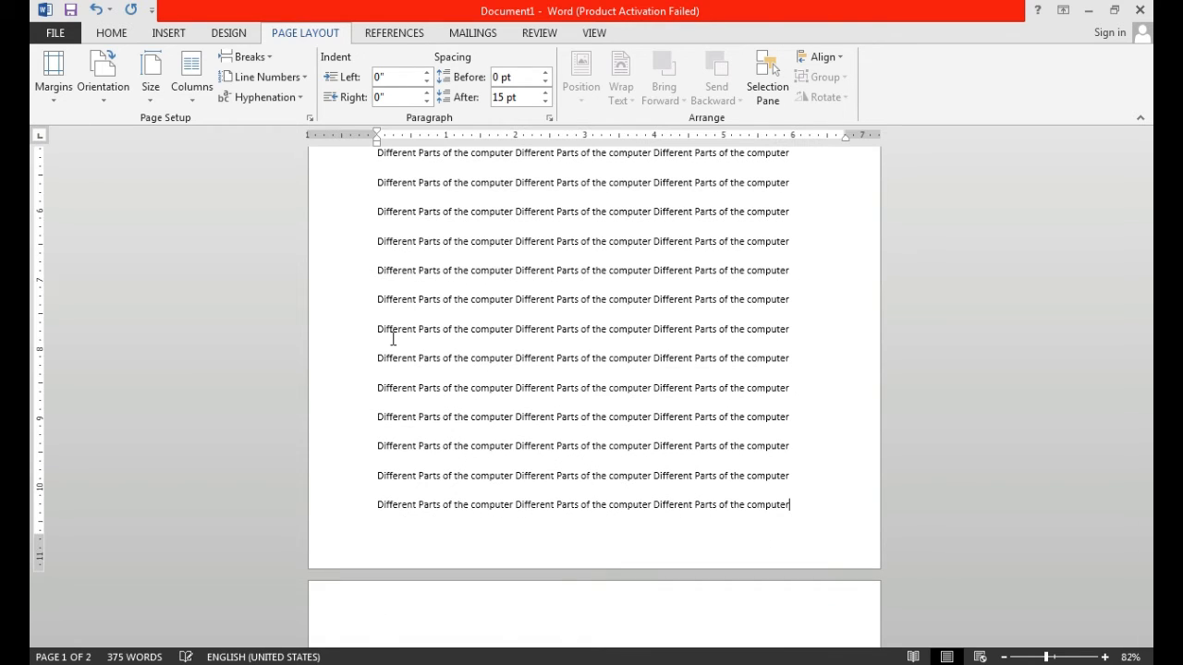
- Lay out the document text in two columns and check both columns down the page
{"action": "scroll", "coordinate": [927, 275], "scroll_direction": "up", "scroll_amount": 1}
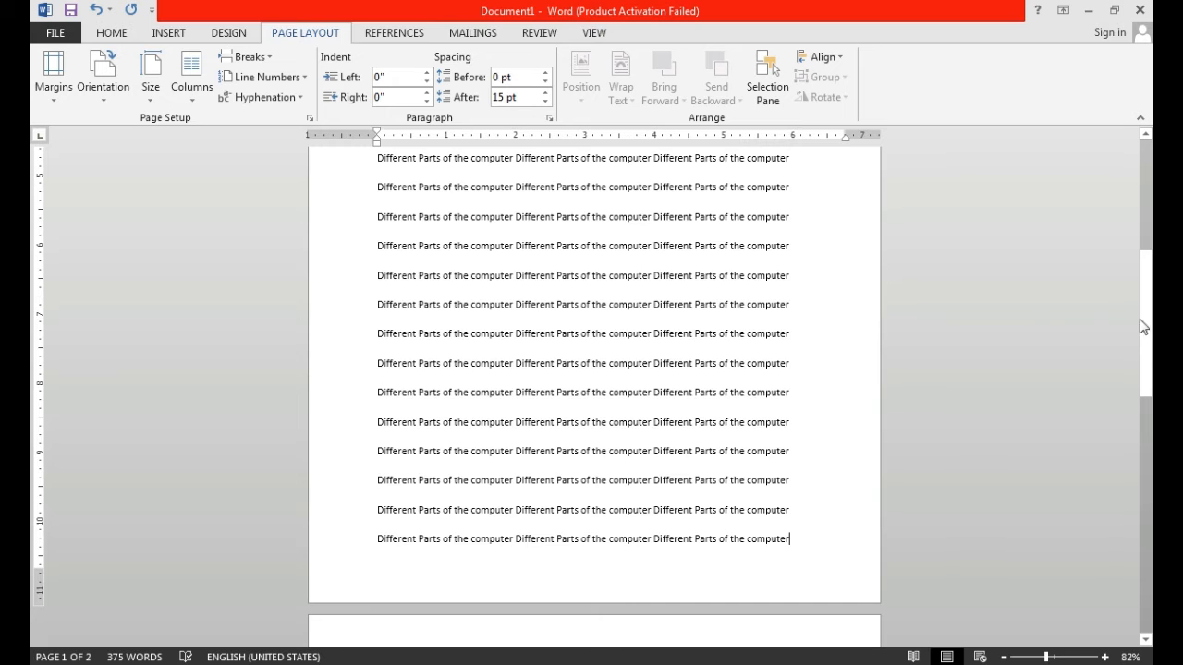
{"action": "left_click_drag", "start_coordinate": [1142, 327], "coordinate": [1144, 217]}
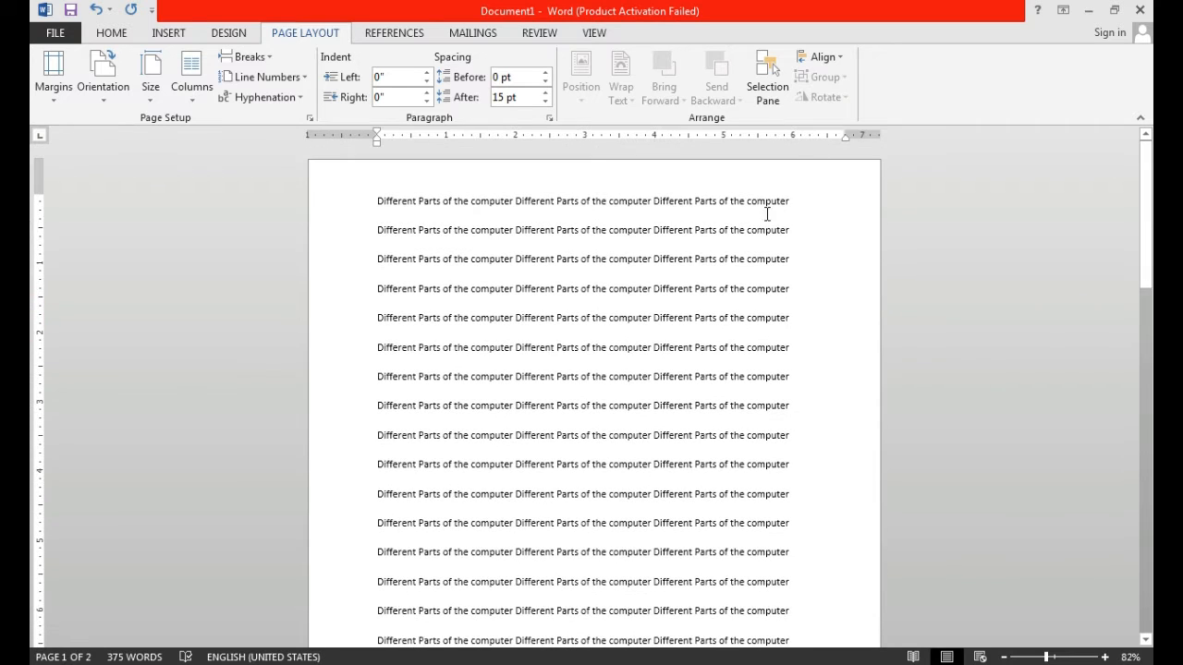
{"action": "left_click", "coordinate": [196, 107]}
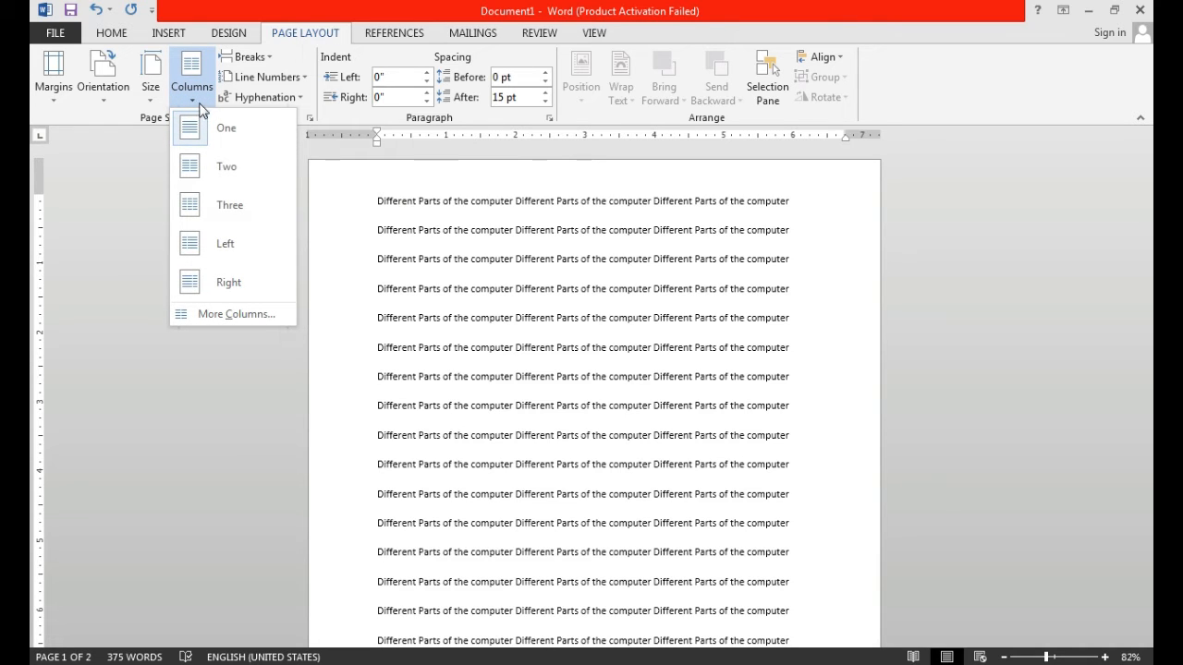
{"action": "left_click", "coordinate": [209, 167]}
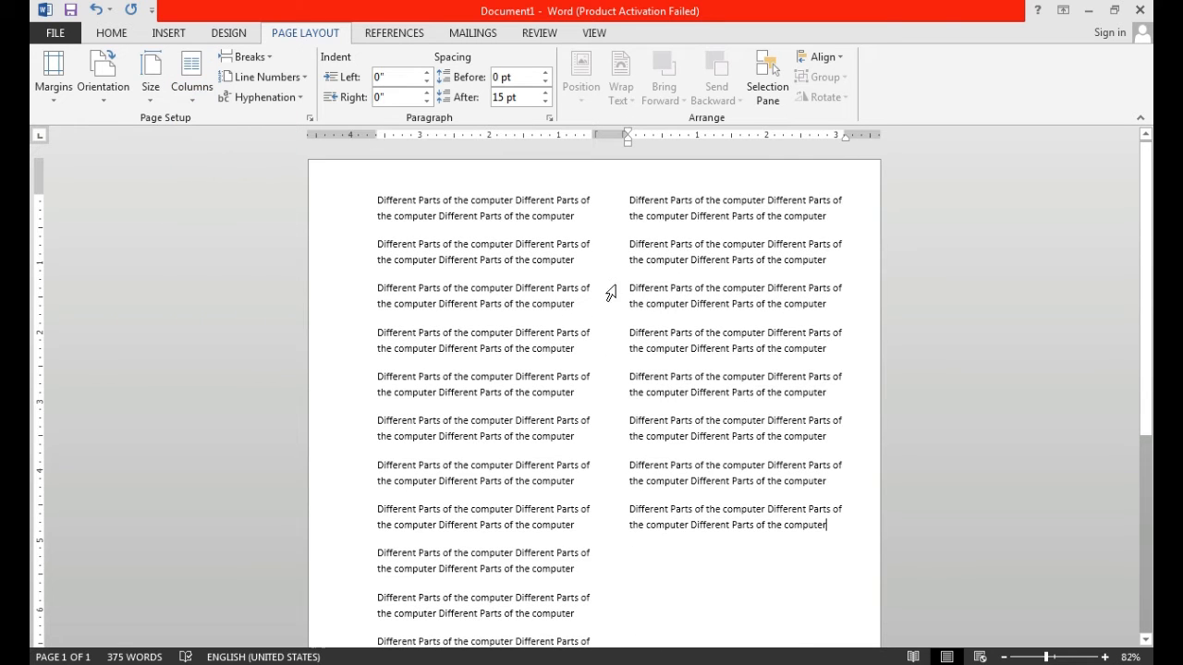
{"action": "left_click_drag", "start_coordinate": [1146, 303], "coordinate": [1146, 577]}
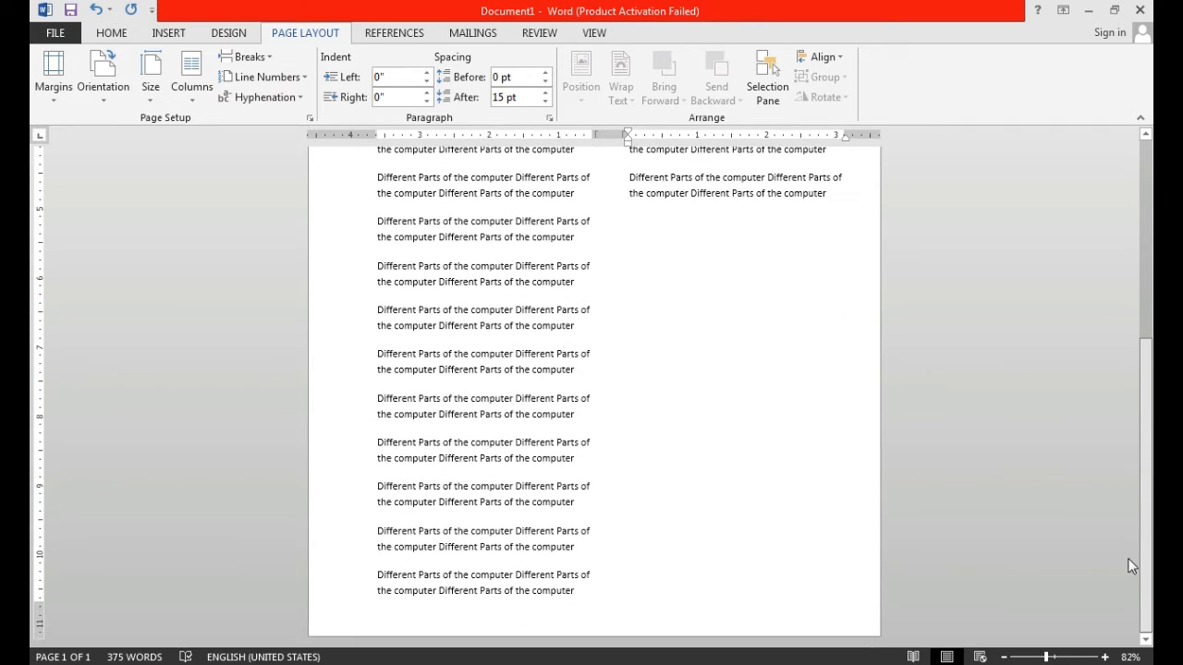
{"action": "left_click_drag", "start_coordinate": [1148, 520], "coordinate": [1150, 315]}
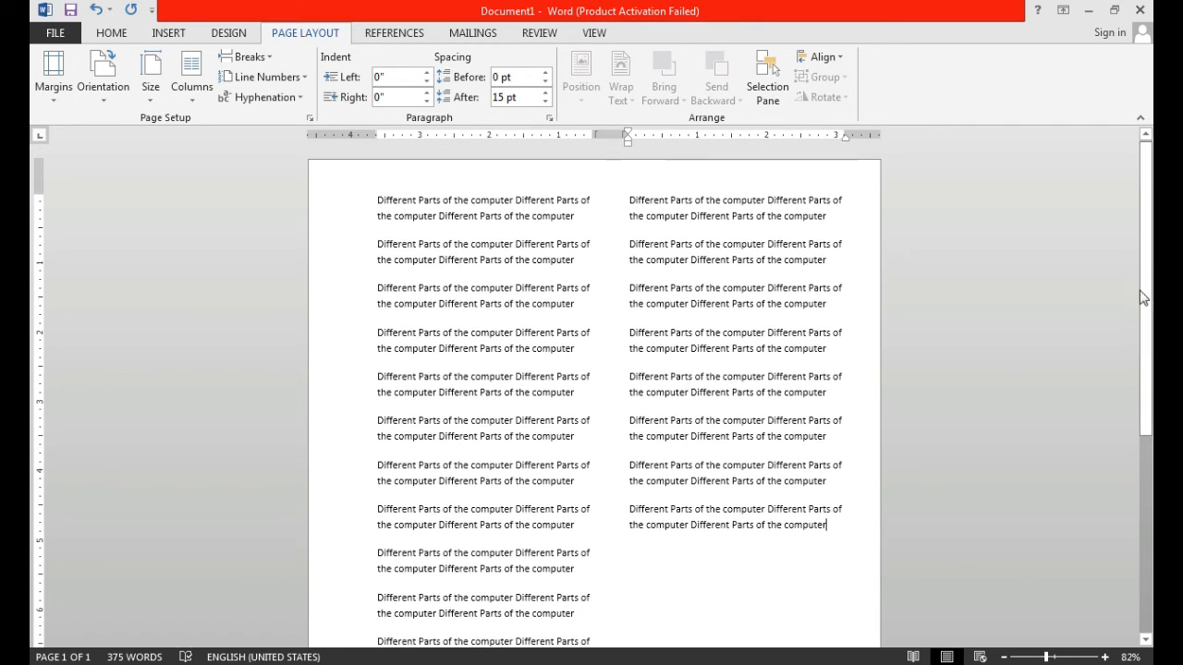
- Select and copy the last paragraph of the second column, and put the cursor back at its end
{"action": "left_click", "coordinate": [831, 536]}
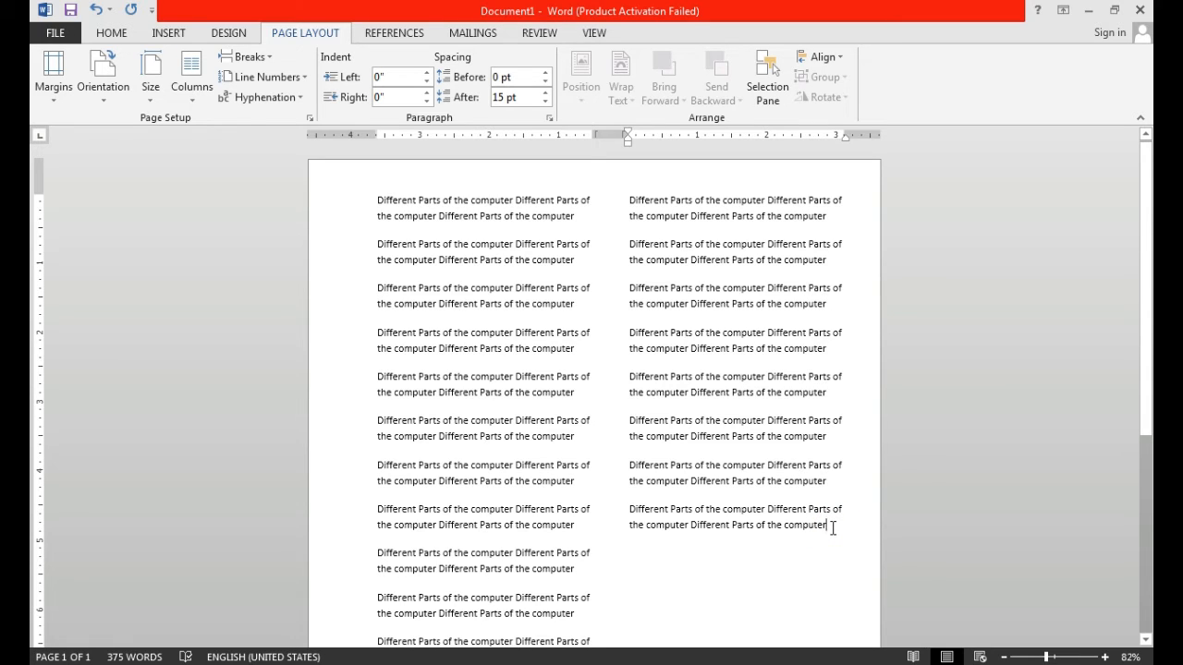
{"action": "key", "text": "shift+Left"}
{"action": "key", "text": "shift+Left"}
{"action": "key", "text": "shift+Left"}
{"action": "key", "text": "shift+Left"}
{"action": "key", "text": "shift+Left"}
{"action": "key", "text": "shift+Left"}
{"action": "key", "text": "shift+Left"}
{"action": "key", "text": "shift+Left"}
{"action": "key", "text": "shift+Left"}
{"action": "key", "text": "shift+Left"}
{"action": "key", "text": "shift+Left"}
{"action": "key", "text": "shift+Left"}
{"action": "key", "text": "shift+Left"}
{"action": "key", "text": "shift+Left"}
{"action": "key", "text": "shift+Left"}
{"action": "key", "text": "shift+Left"}
{"action": "key", "text": "shift+Left"}
{"action": "key", "text": "shift+Left"}
{"action": "key", "text": "shift+Left"}
{"action": "key", "text": "shift+Left"}
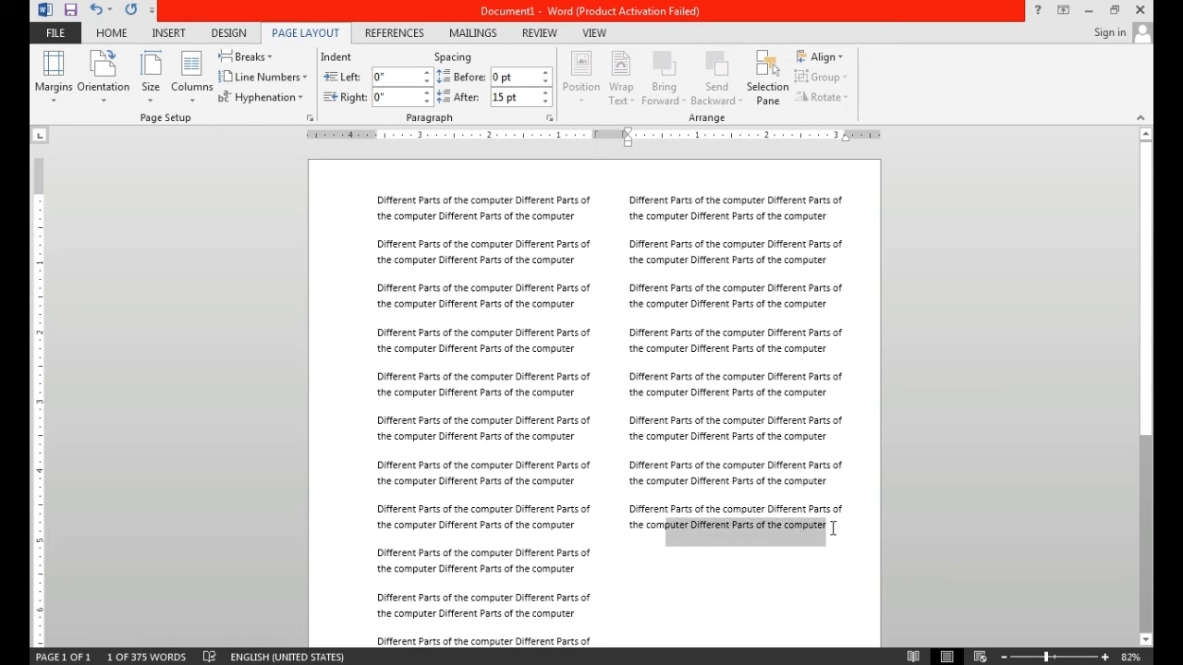
{"action": "key", "text": "shift+Up"}
{"action": "key", "text": "ctrl+c"}
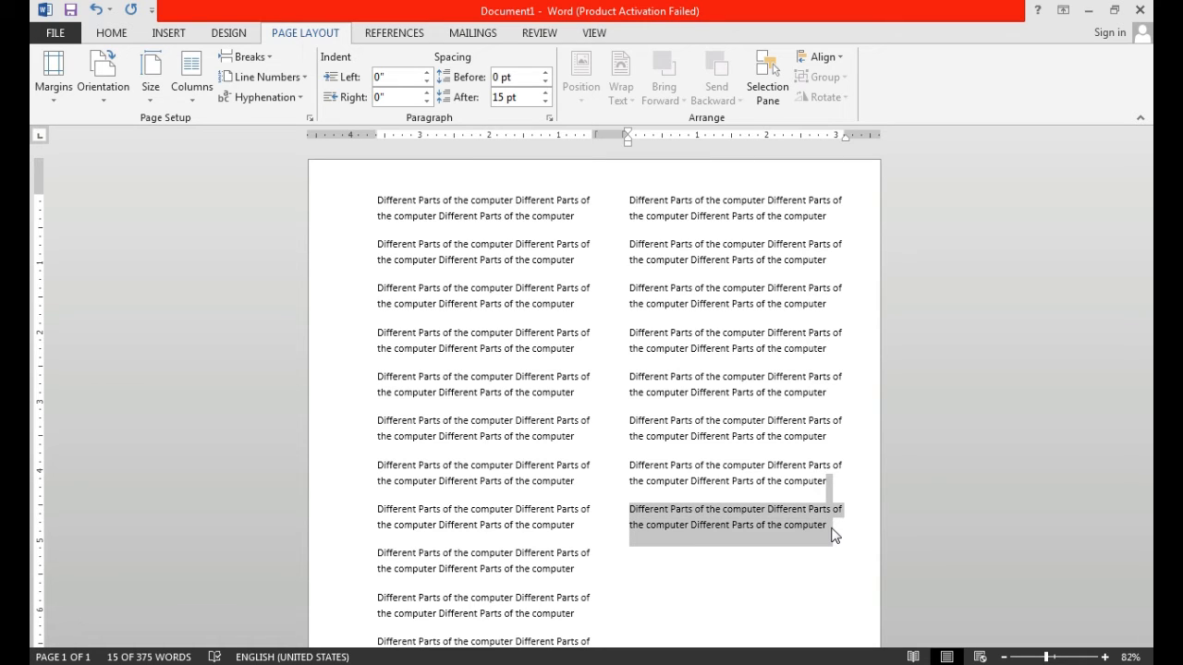
{"action": "left_click", "coordinate": [837, 528]}
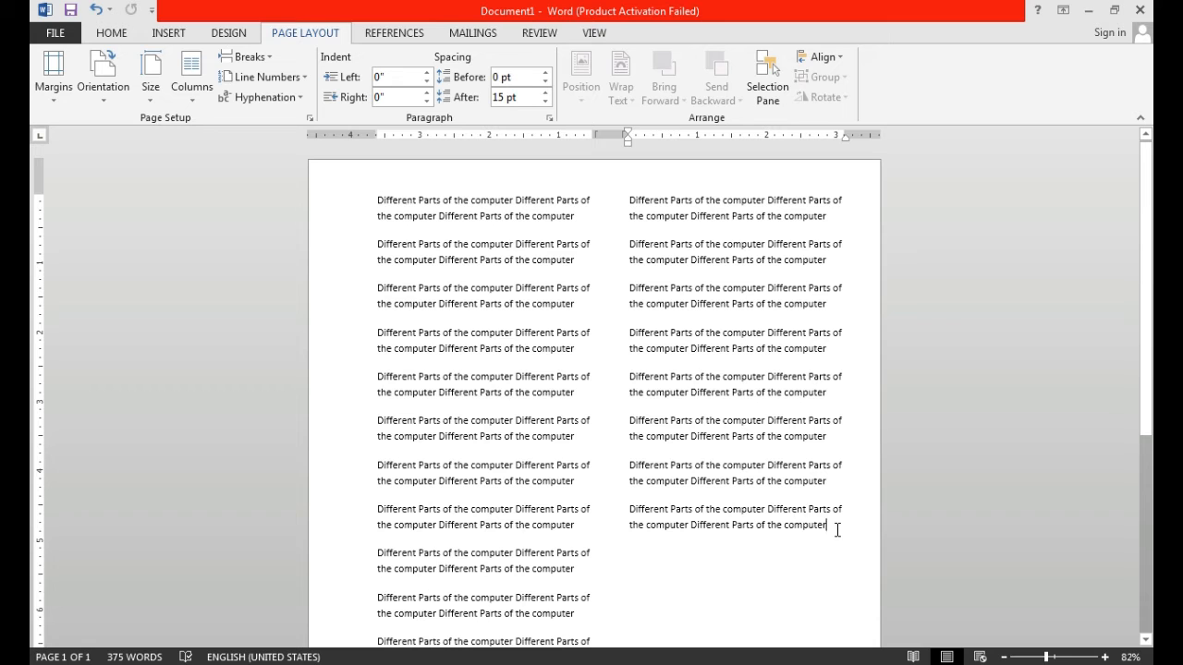
- Start a new paragraph, paste the copied paragraph repeatedly to fill the second column, and undo the paste that spills onto page 2
{"action": "key", "text": "Return"}
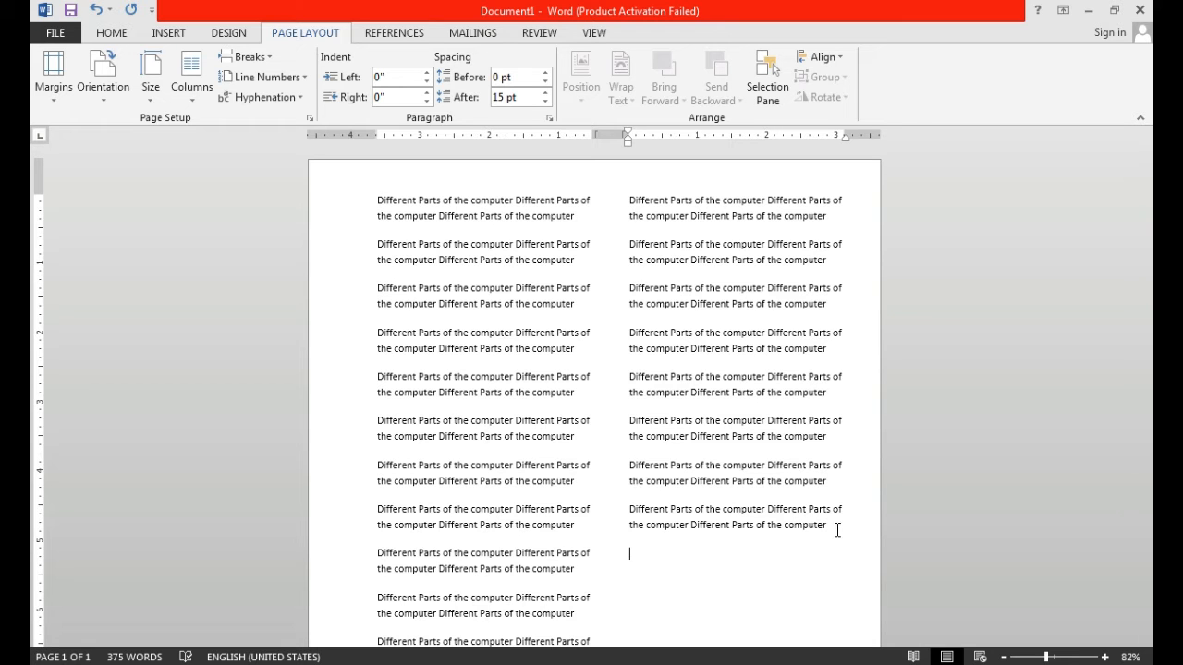
{"action": "key", "text": "ctrl+v"}
{"action": "key", "text": "ctrl+v"}
{"action": "key", "text": "ctrl+v"}
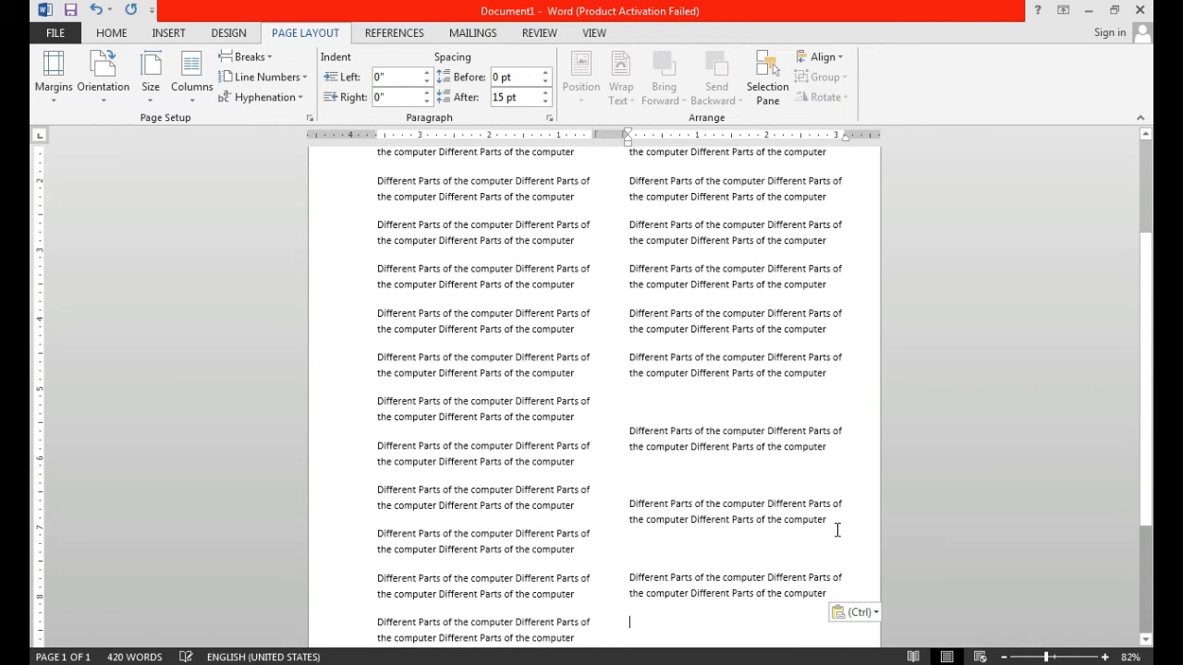
{"action": "key", "text": "ctrl+v"}
{"action": "key", "text": "ctrl+v"}
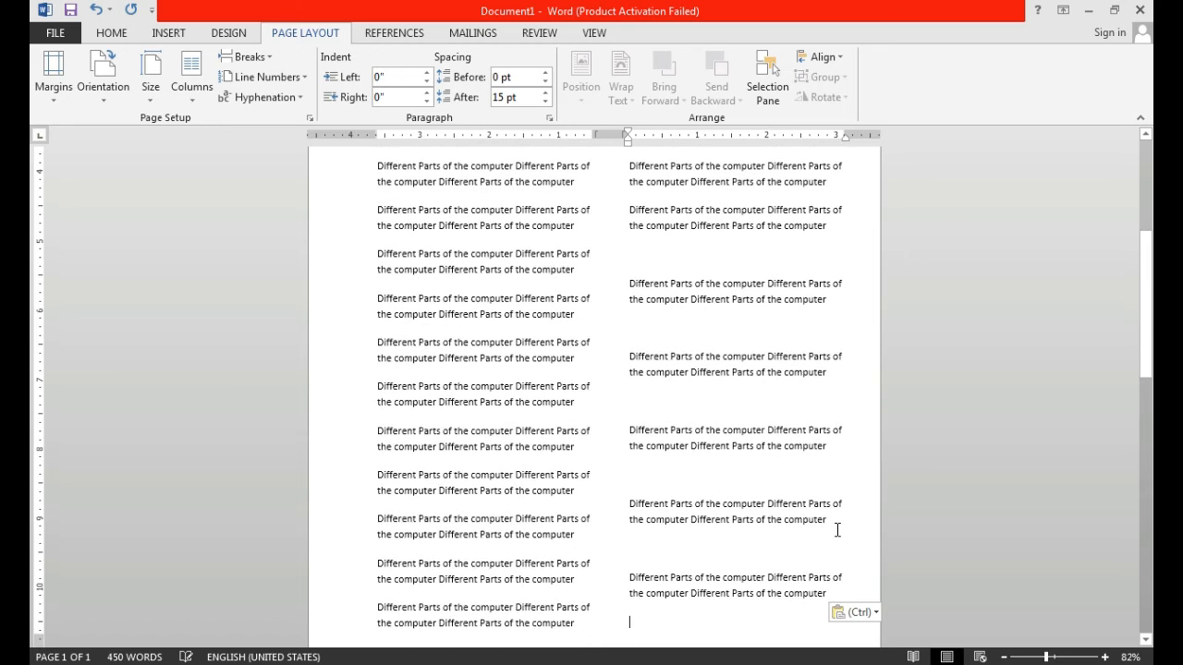
{"action": "key", "text": "ctrl+v"}
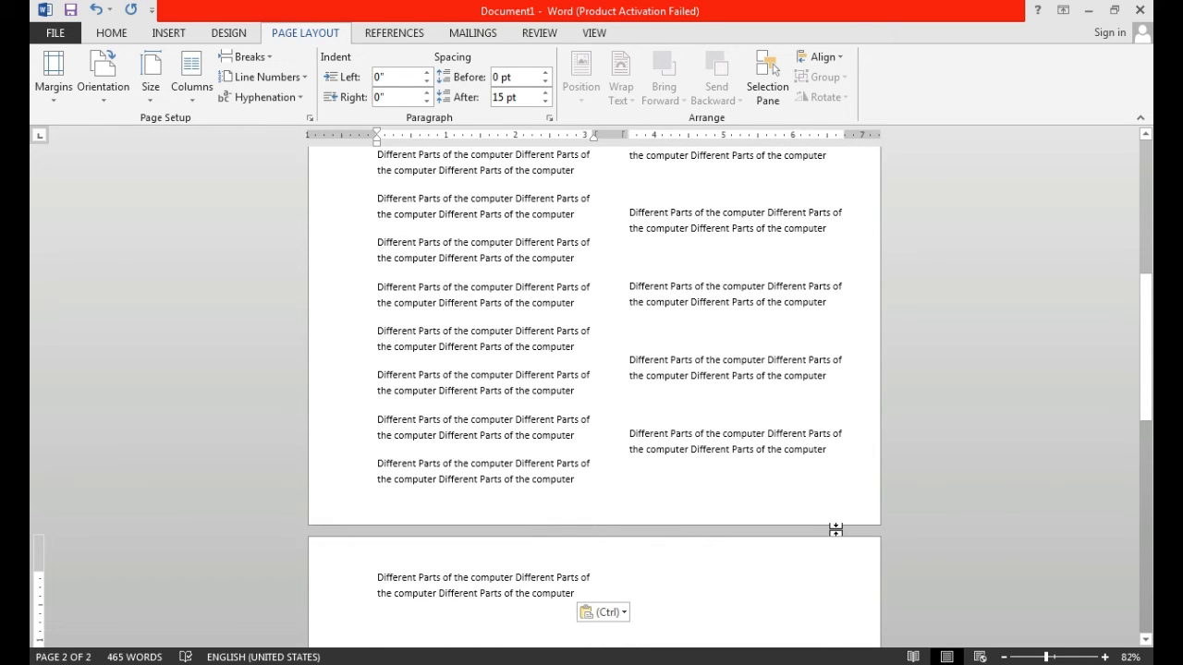
{"action": "key", "text": "ctrl+z"}
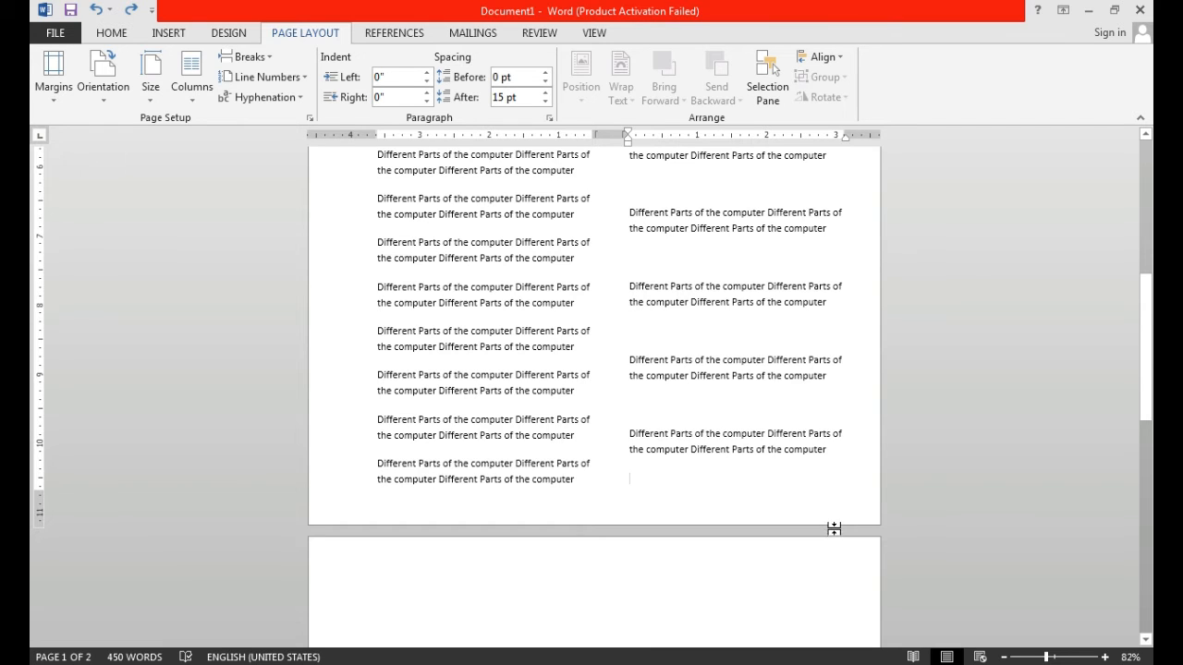
- Change the document text layout to three columns
{"action": "left_click", "coordinate": [206, 99]}
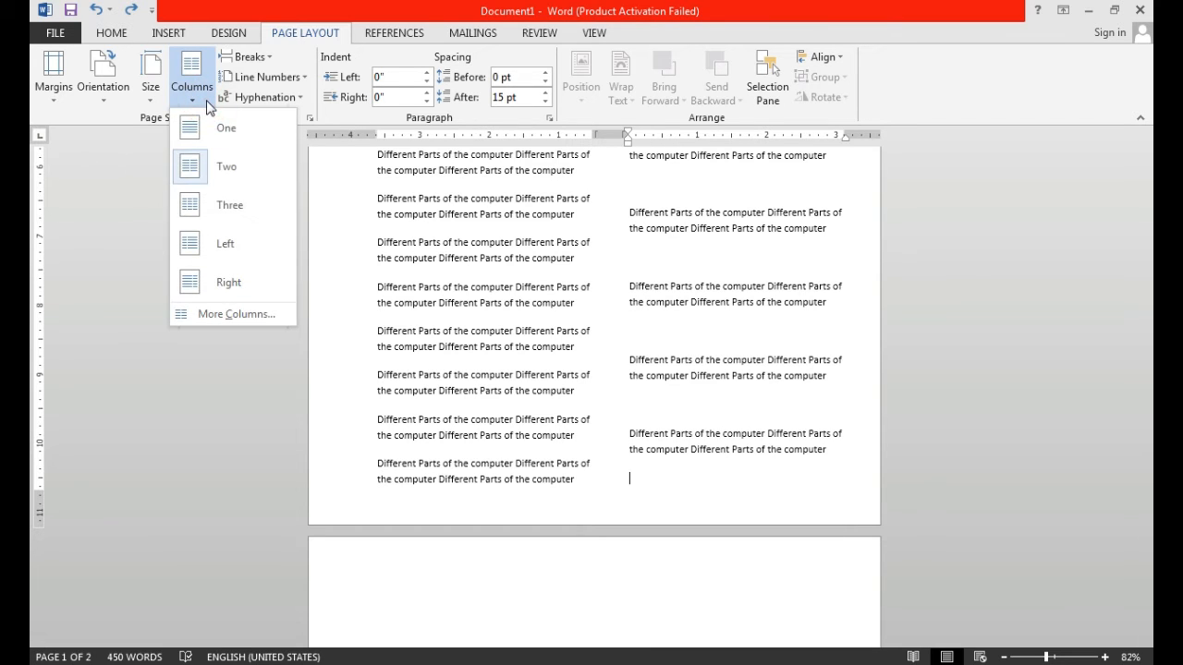
{"action": "left_click", "coordinate": [221, 209]}
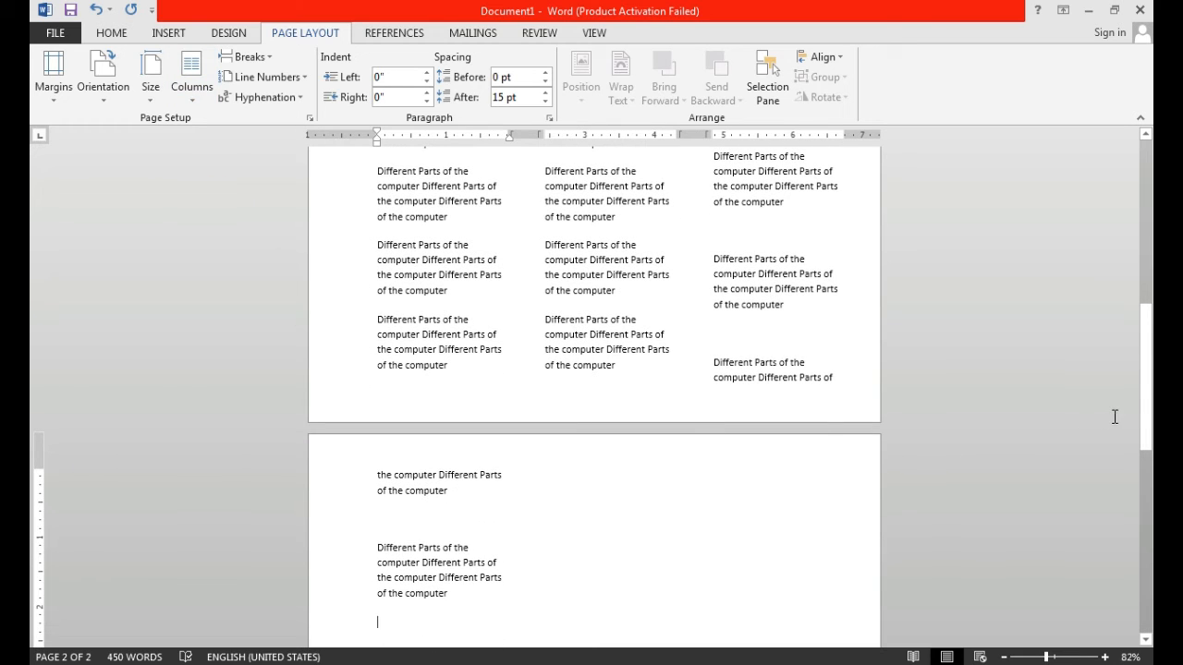
{"action": "left_click_drag", "start_coordinate": [1143, 400], "coordinate": [31, 251]}
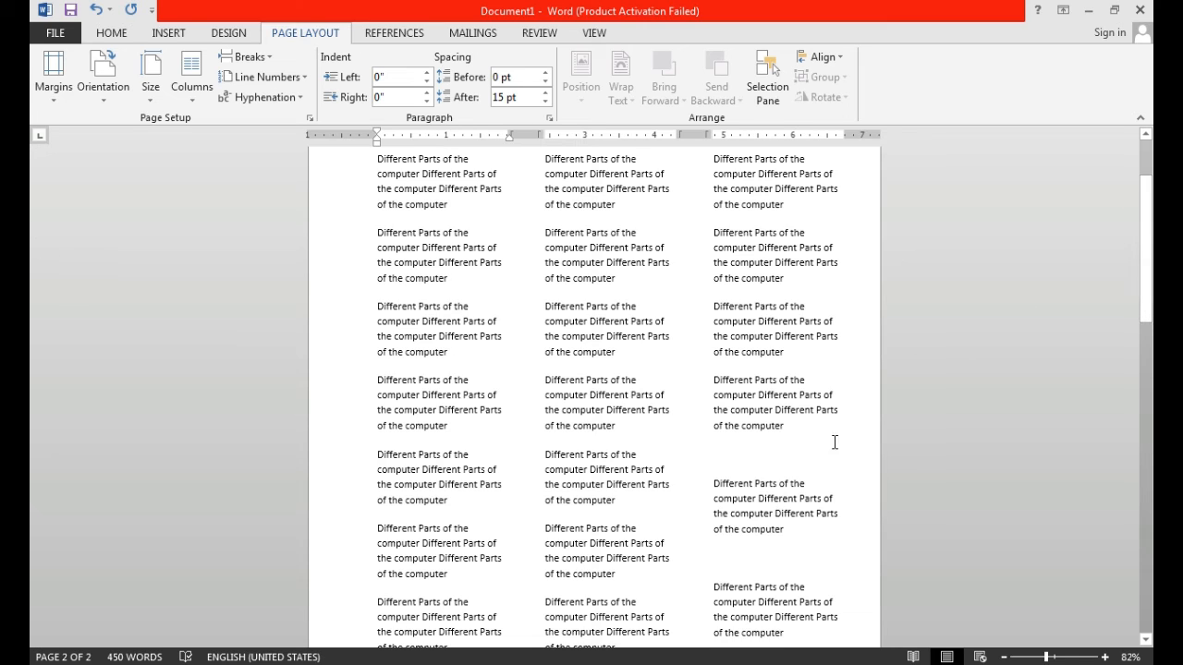
- Remove the empty lines between the repeated paragraphs in the third column
{"action": "left_click", "coordinate": [756, 467]}
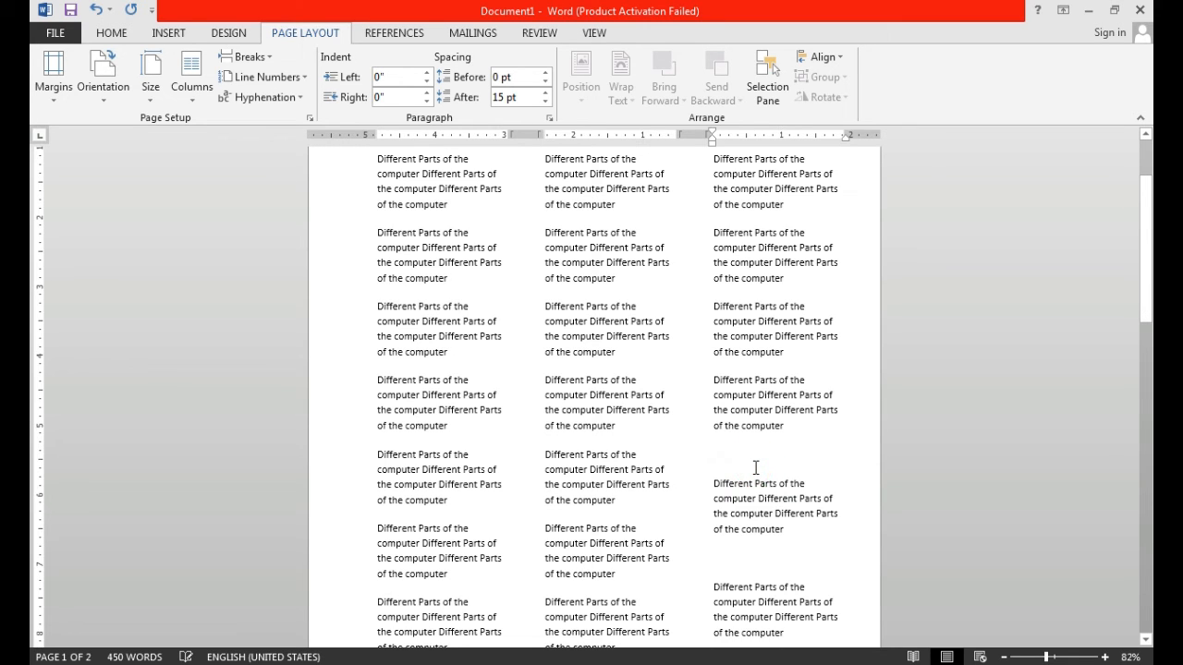
{"action": "key", "text": "Delete"}
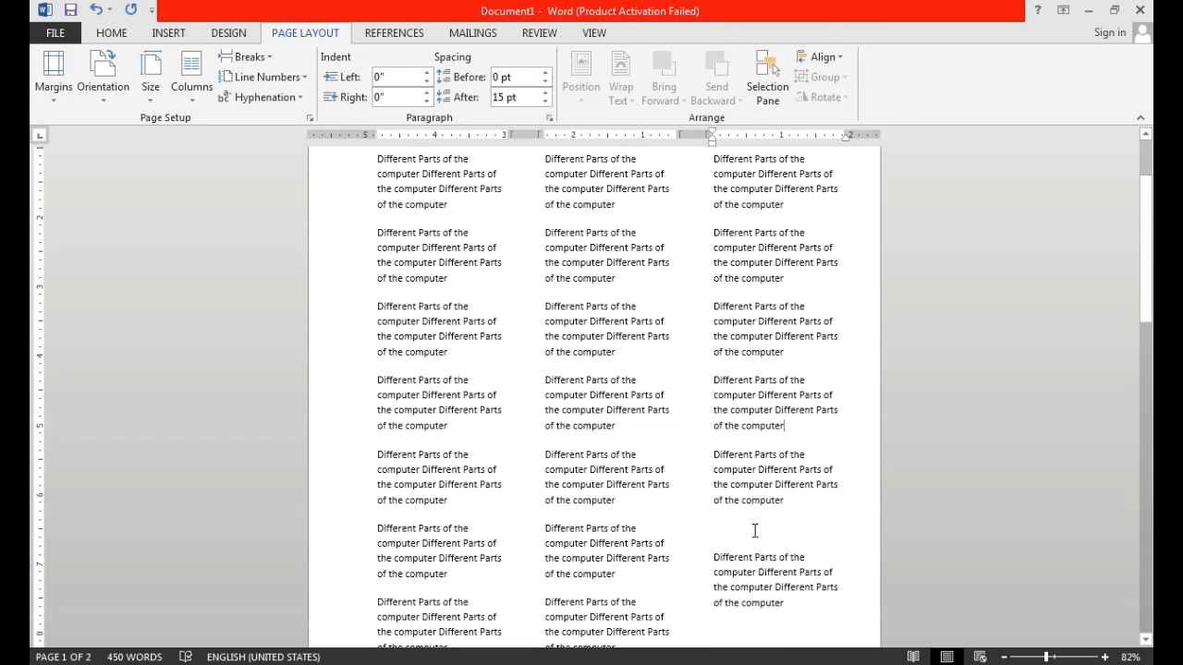
{"action": "left_click", "coordinate": [755, 532]}
{"action": "key", "text": "BackSpace"}
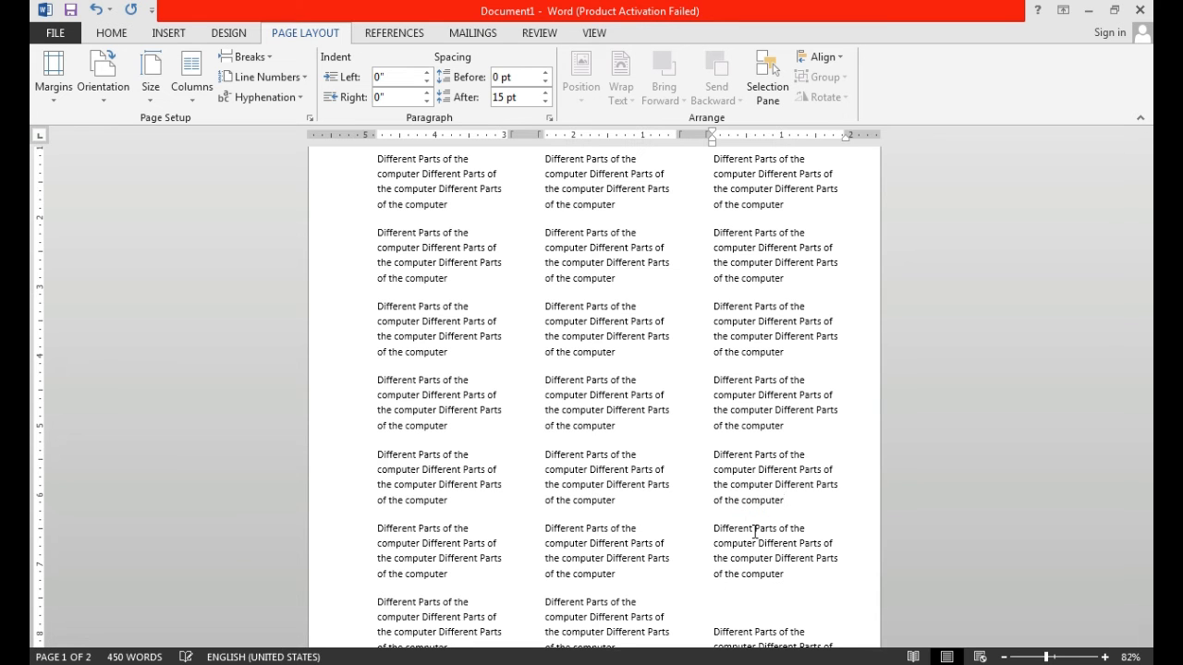
{"action": "scroll", "coordinate": [762, 543], "scroll_direction": "down", "scroll_amount": 1}
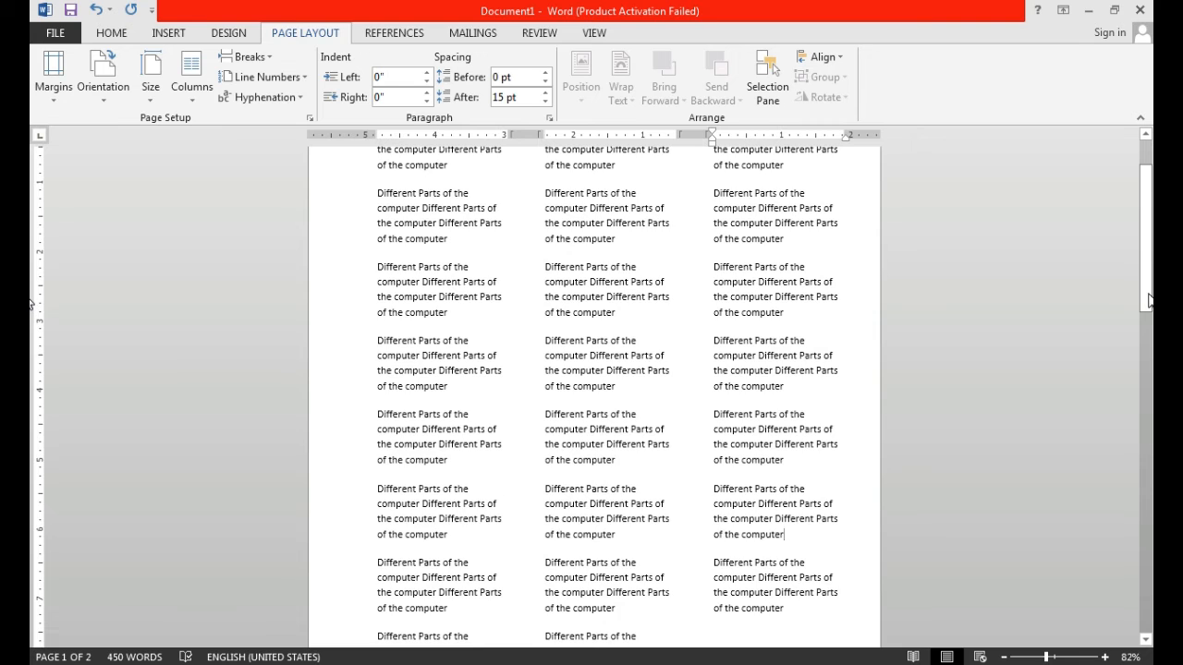
{"action": "left_click_drag", "start_coordinate": [1149, 300], "coordinate": [1148, 384]}
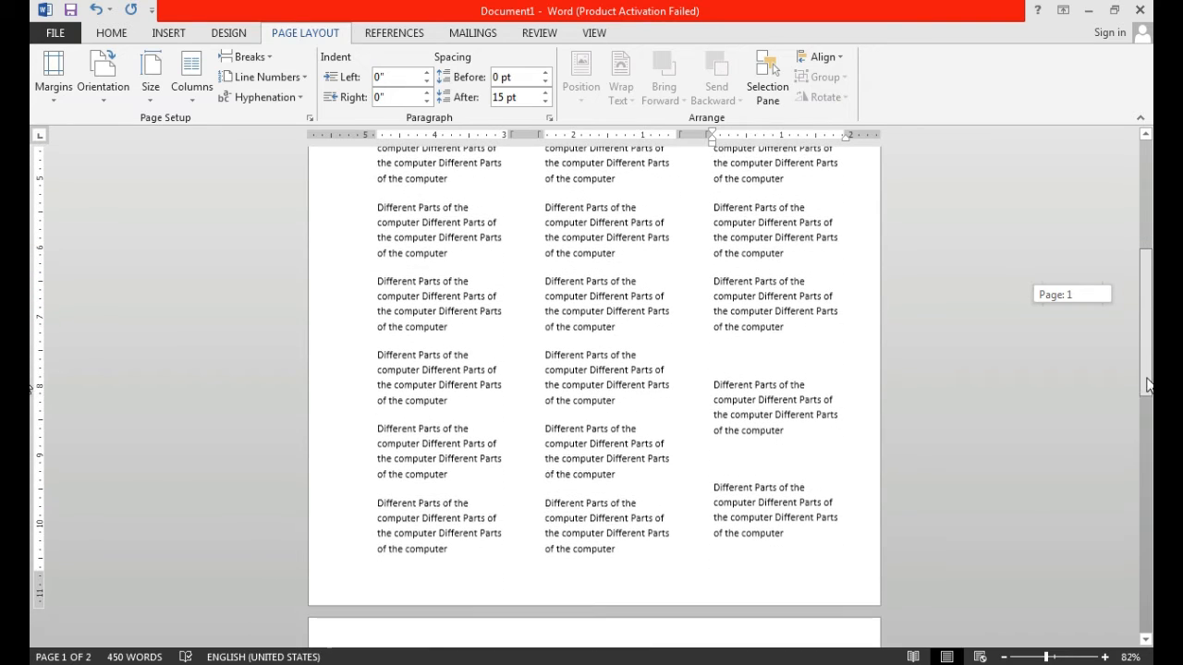
{"action": "left_click", "coordinate": [723, 365]}
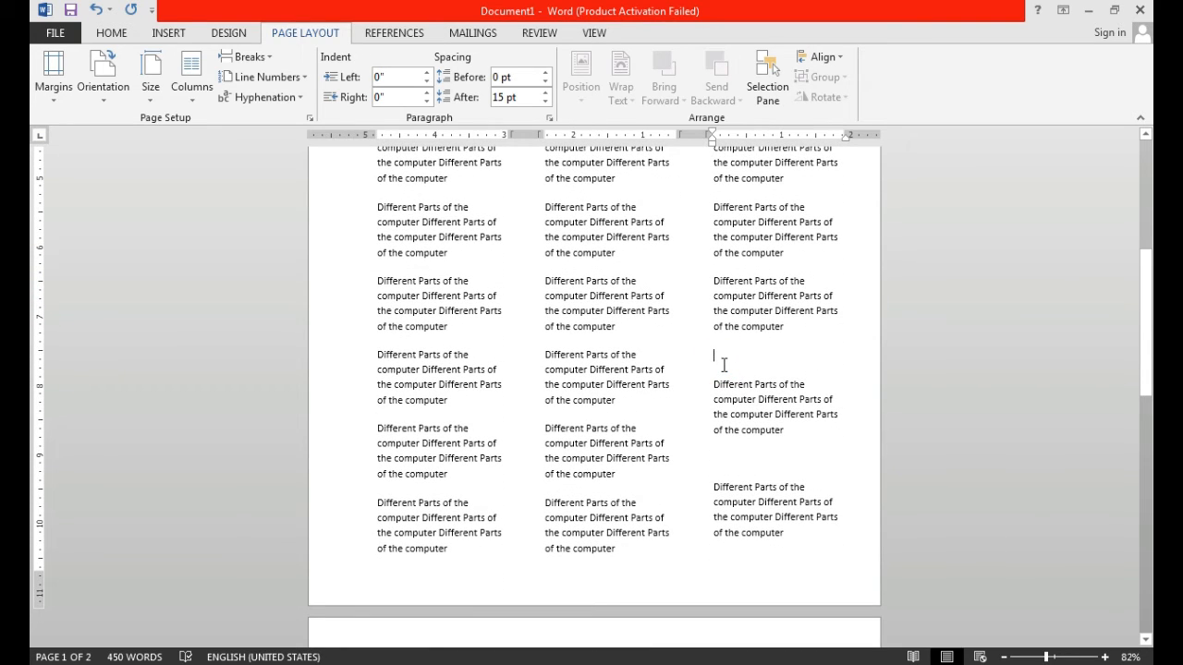
{"action": "key", "text": "BackSpace"}
- Paste the copied paragraph into the two empty lines near the end of the third column and check the foot of page 1
{"action": "left_click", "coordinate": [739, 443]}
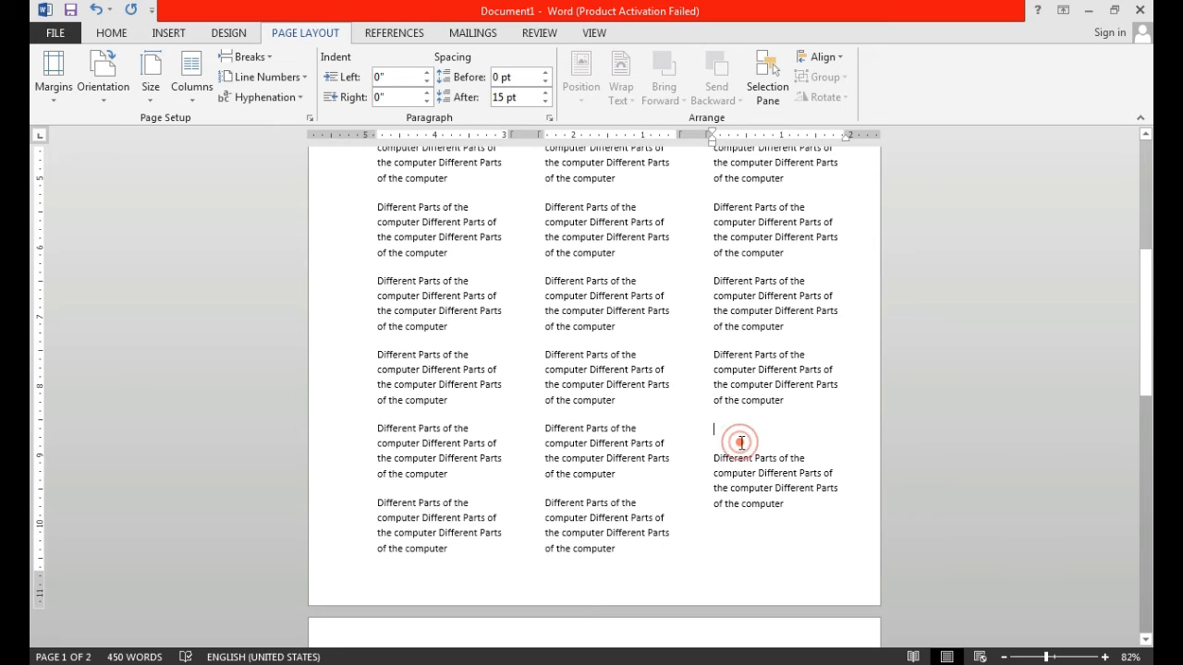
{"action": "key", "text": "ctrl+v"}
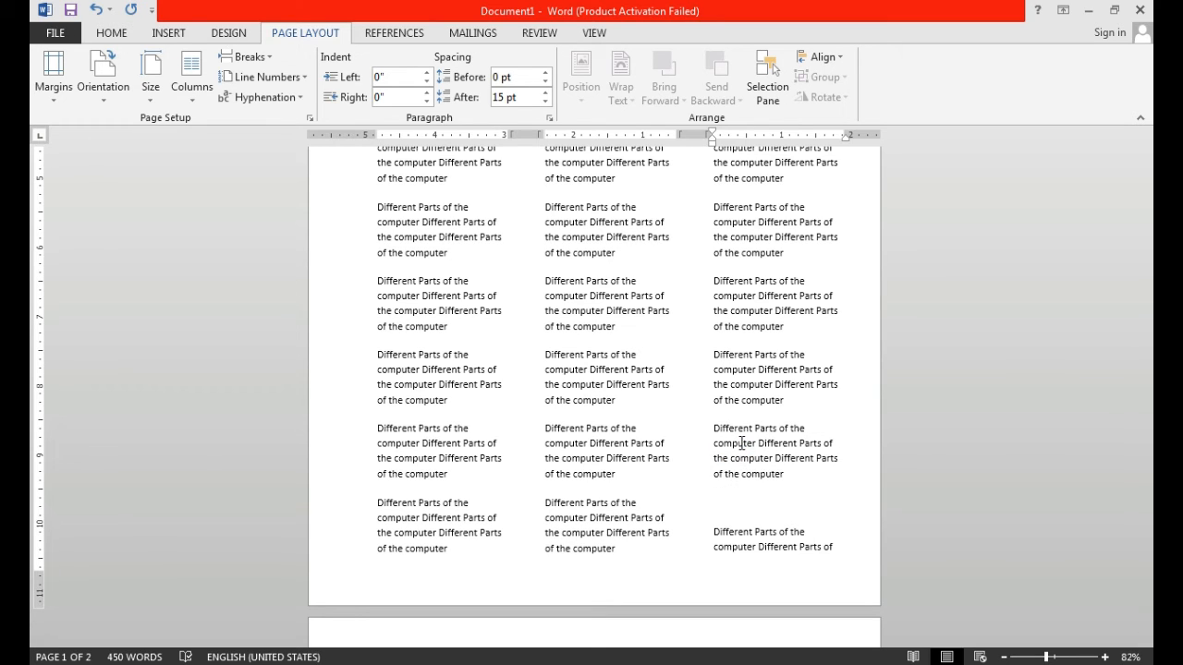
{"action": "left_click", "coordinate": [730, 505]}
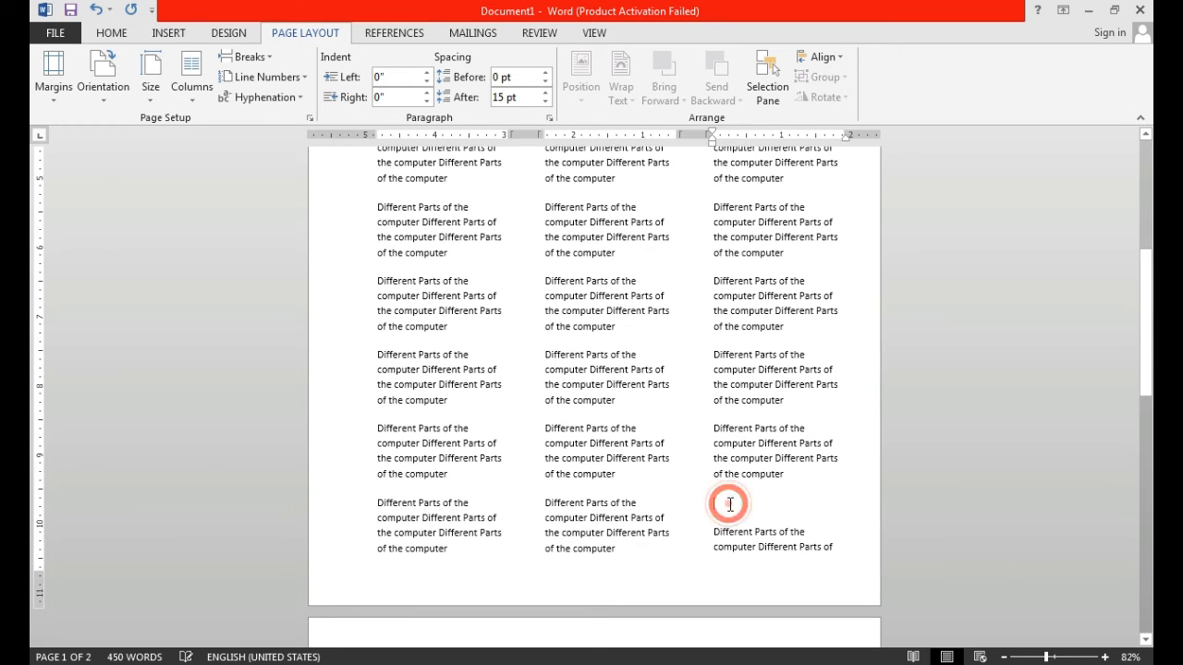
{"action": "key", "text": "ctrl+v"}
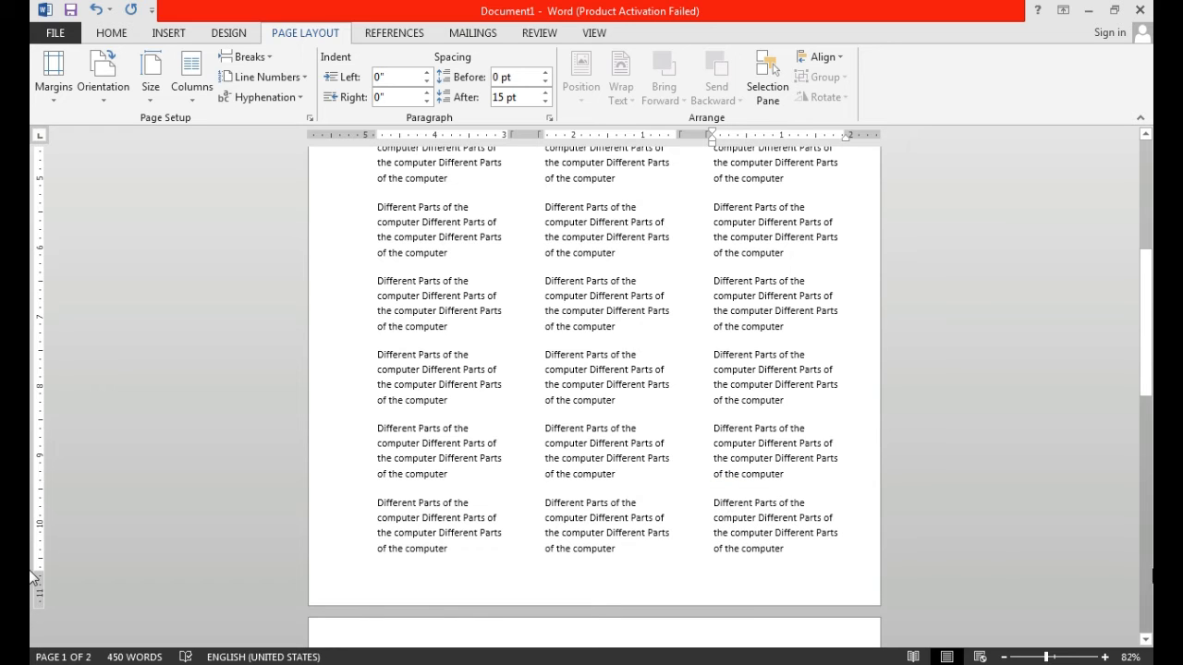
{"action": "left_click_drag", "start_coordinate": [1144, 379], "coordinate": [1150, 404]}
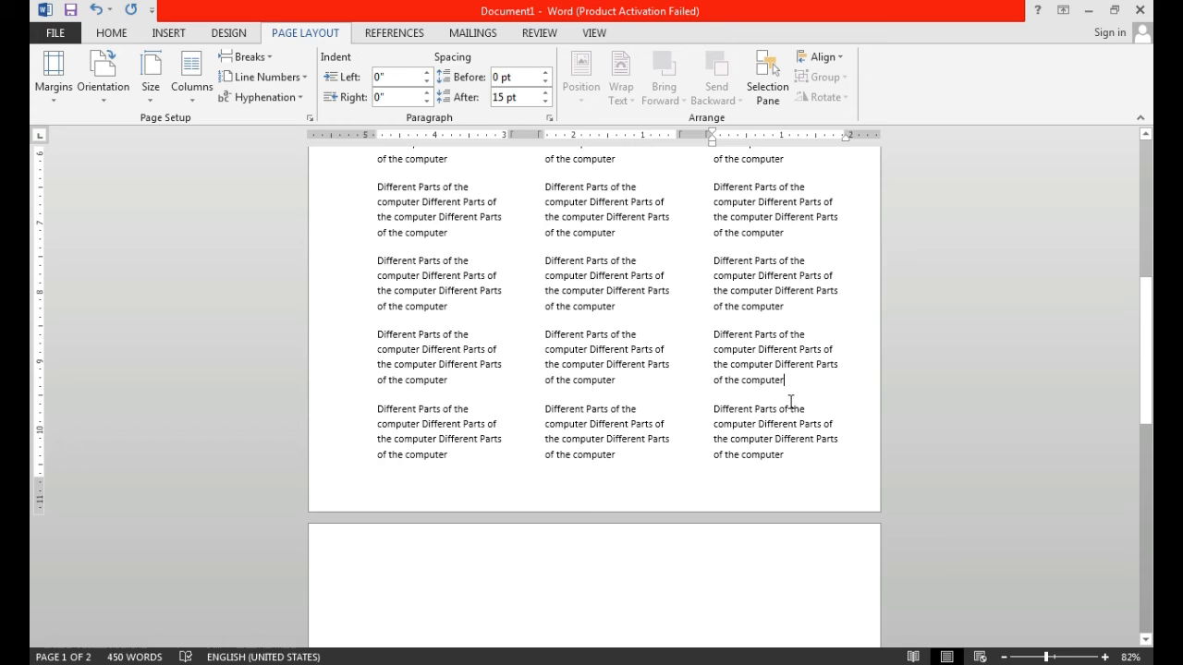
- Lay out the whole document in four equal-width columns using the custom column settings
{"action": "left_click_drag", "start_coordinate": [1146, 352], "coordinate": [1146, 217]}
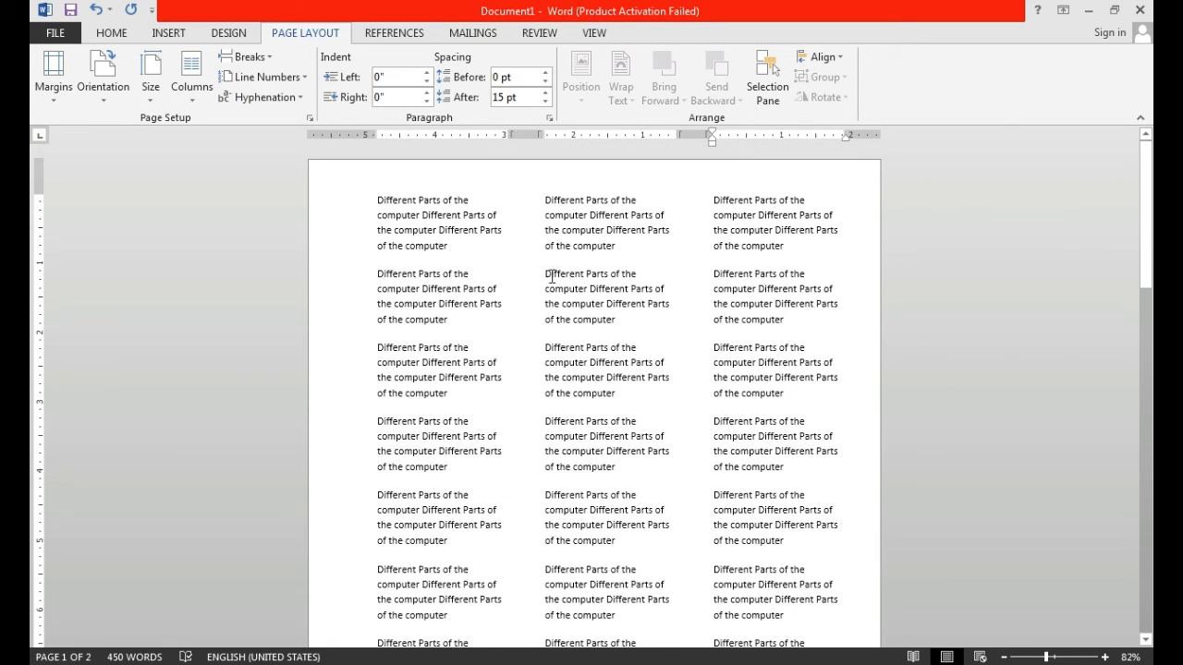
{"action": "left_click", "coordinate": [192, 93]}
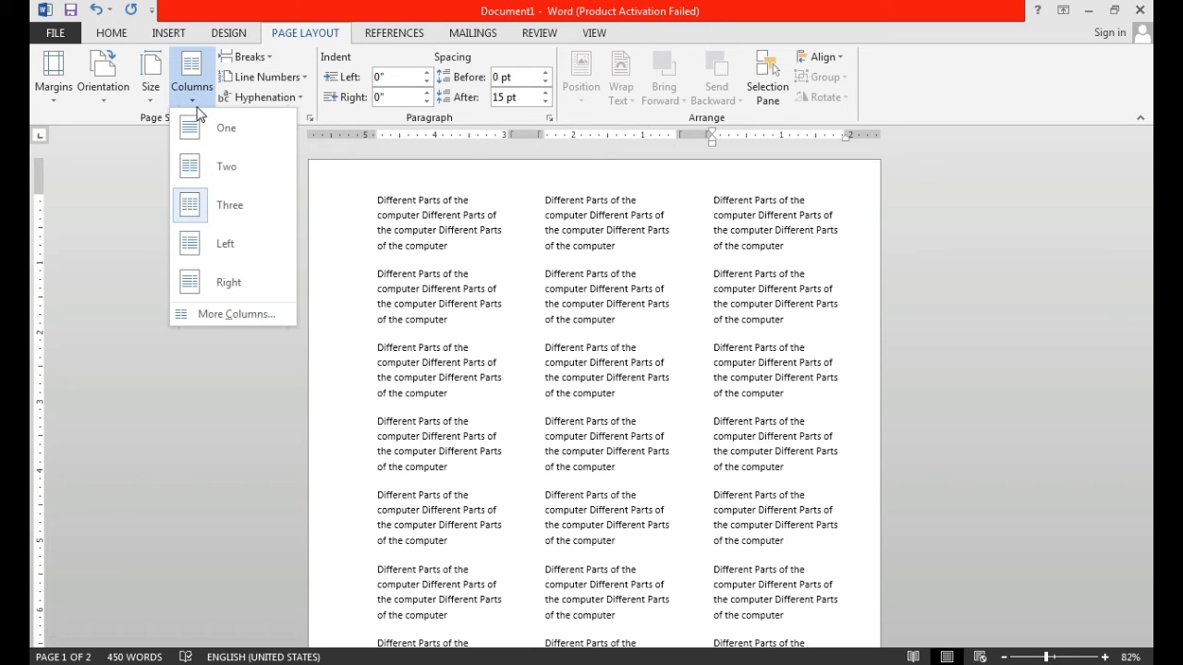
{"action": "left_click", "coordinate": [238, 316]}
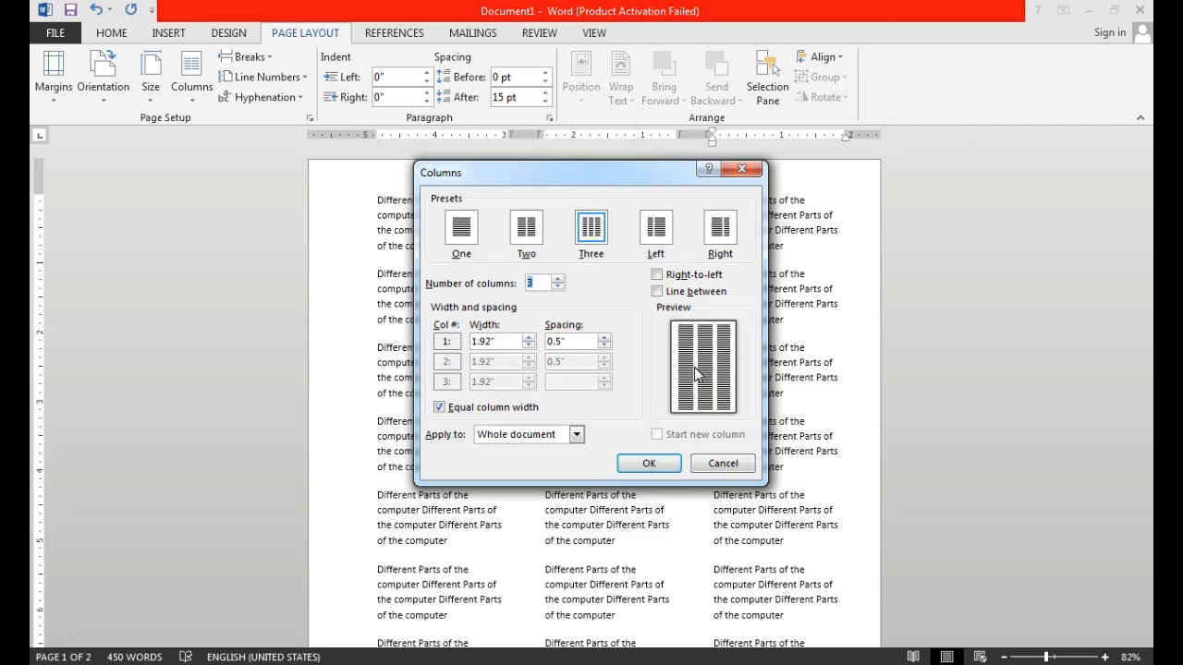
{"action": "left_click", "coordinate": [557, 279]}
{"action": "left_click", "coordinate": [557, 279]}
{"action": "left_click", "coordinate": [557, 279]}
{"action": "left_click", "coordinate": [557, 279]}
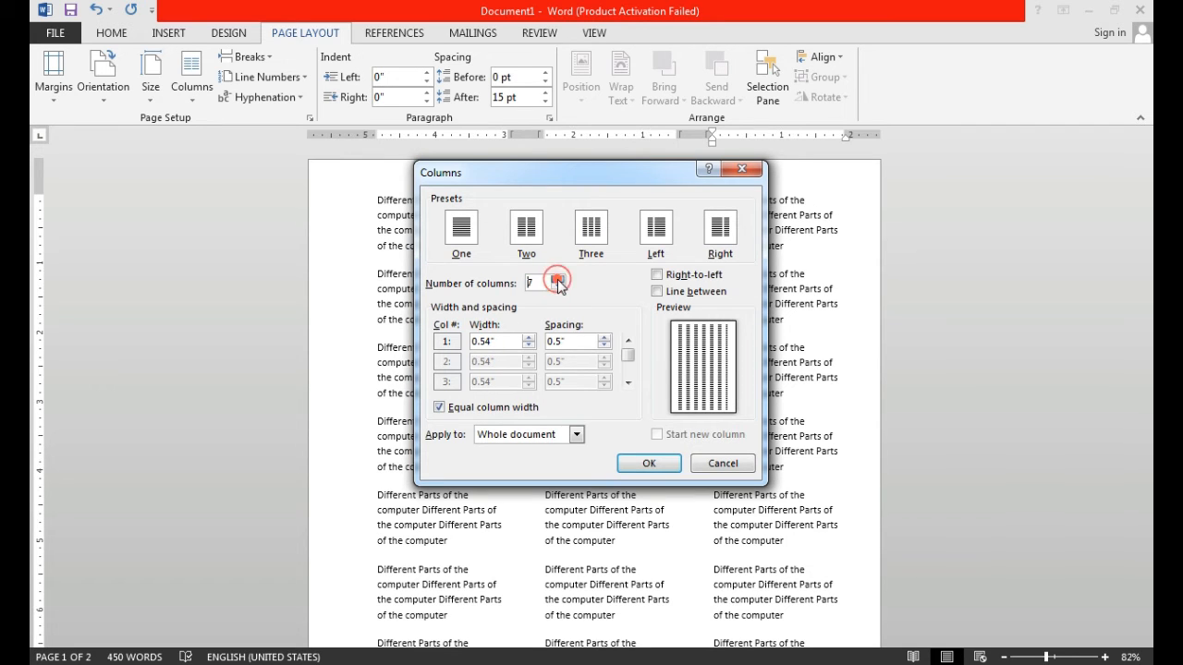
{"action": "left_click", "coordinate": [558, 279]}
{"action": "left_click", "coordinate": [557, 279]}
{"action": "left_click", "coordinate": [557, 279]}
{"action": "left_click", "coordinate": [558, 279]}
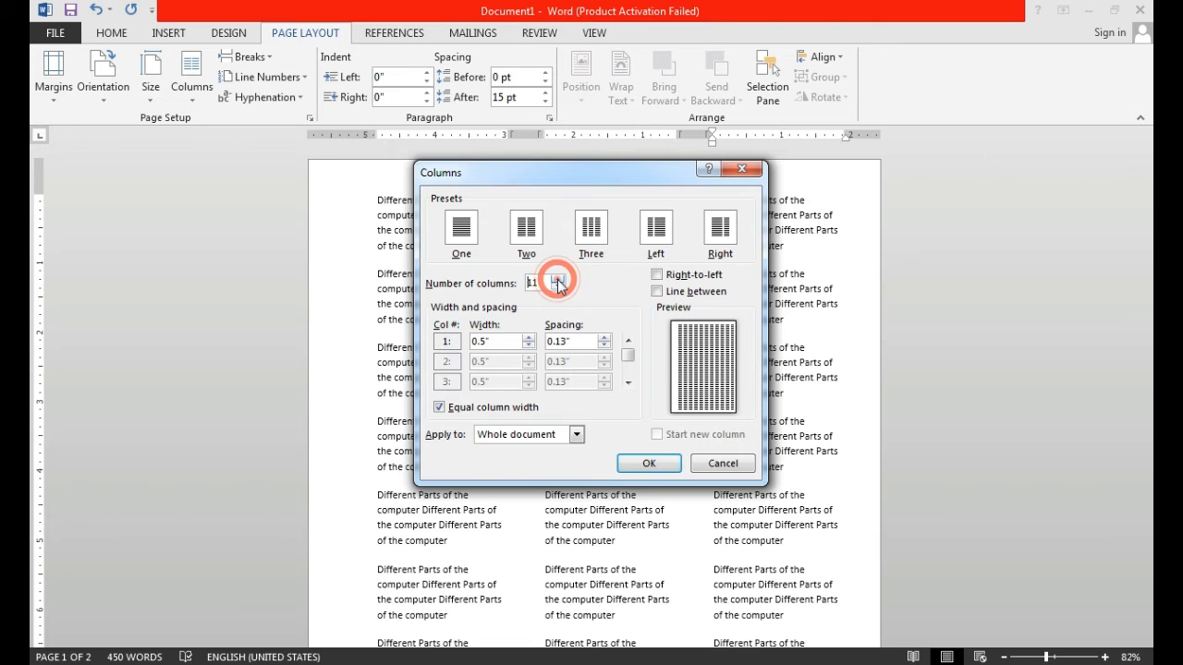
{"action": "left_click", "coordinate": [559, 287]}
{"action": "left_click", "coordinate": [559, 287]}
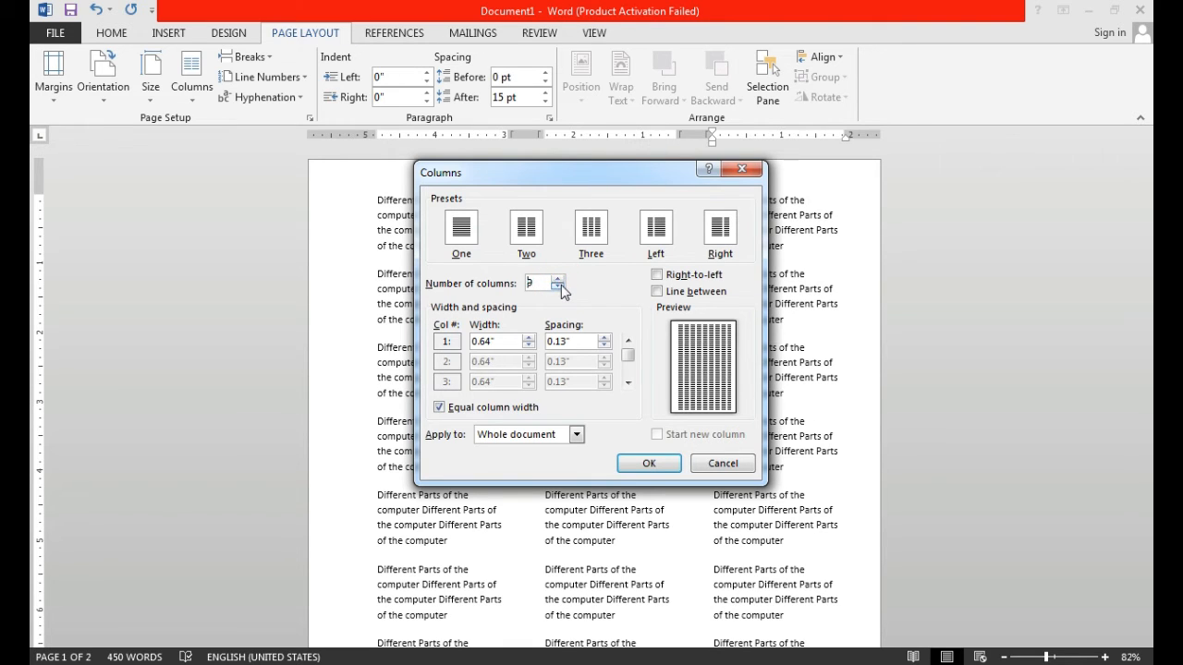
{"action": "left_click", "coordinate": [559, 287]}
{"action": "left_click", "coordinate": [559, 288]}
{"action": "left_click", "coordinate": [559, 287]}
{"action": "left_click", "coordinate": [559, 287]}
{"action": "left_click", "coordinate": [559, 287]}
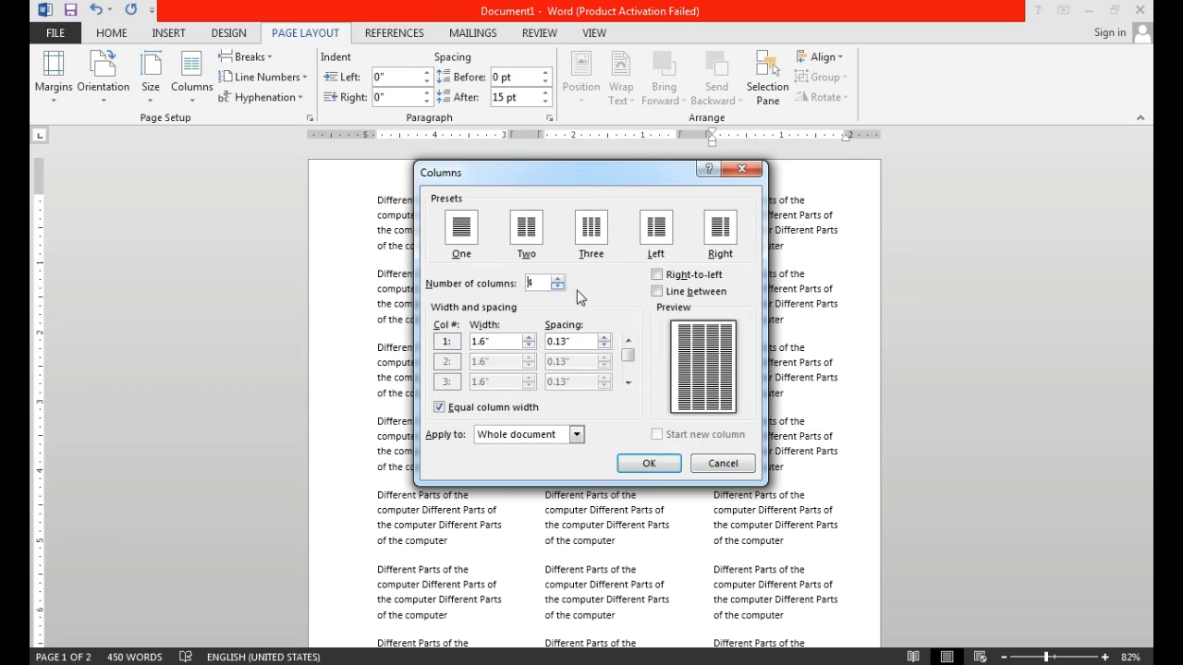
{"action": "left_click", "coordinate": [649, 465]}
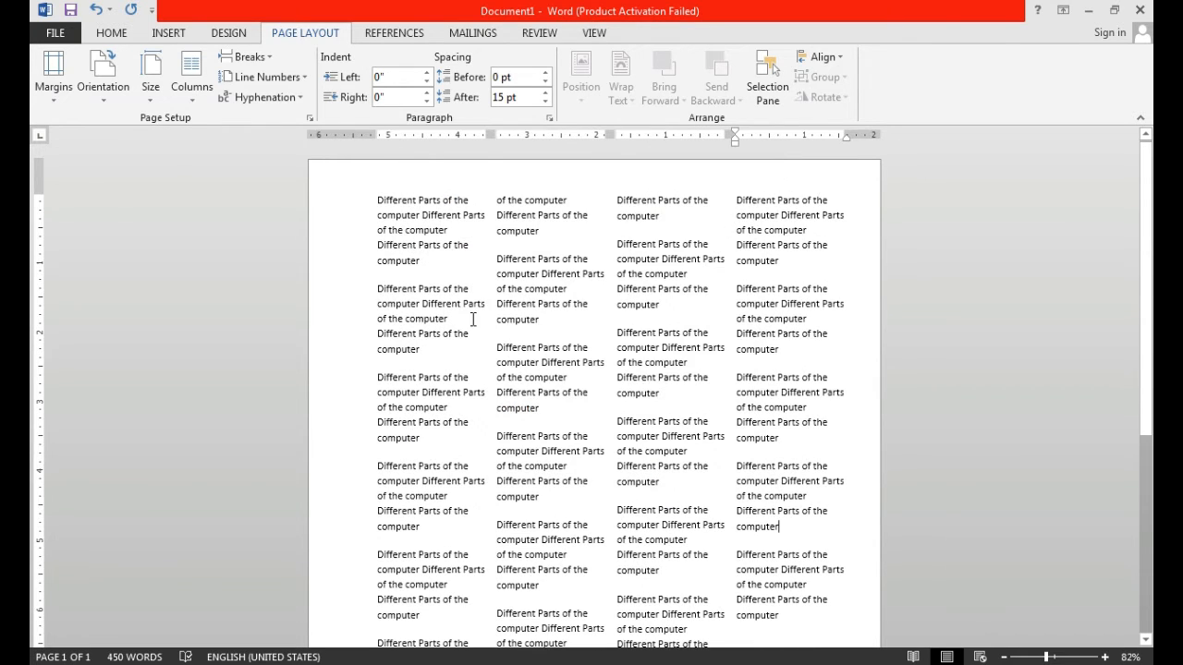
- Undo the column layouts and added paragraphs back to the single-column text and review it down the page
{"action": "key", "text": "ctrl+z"}
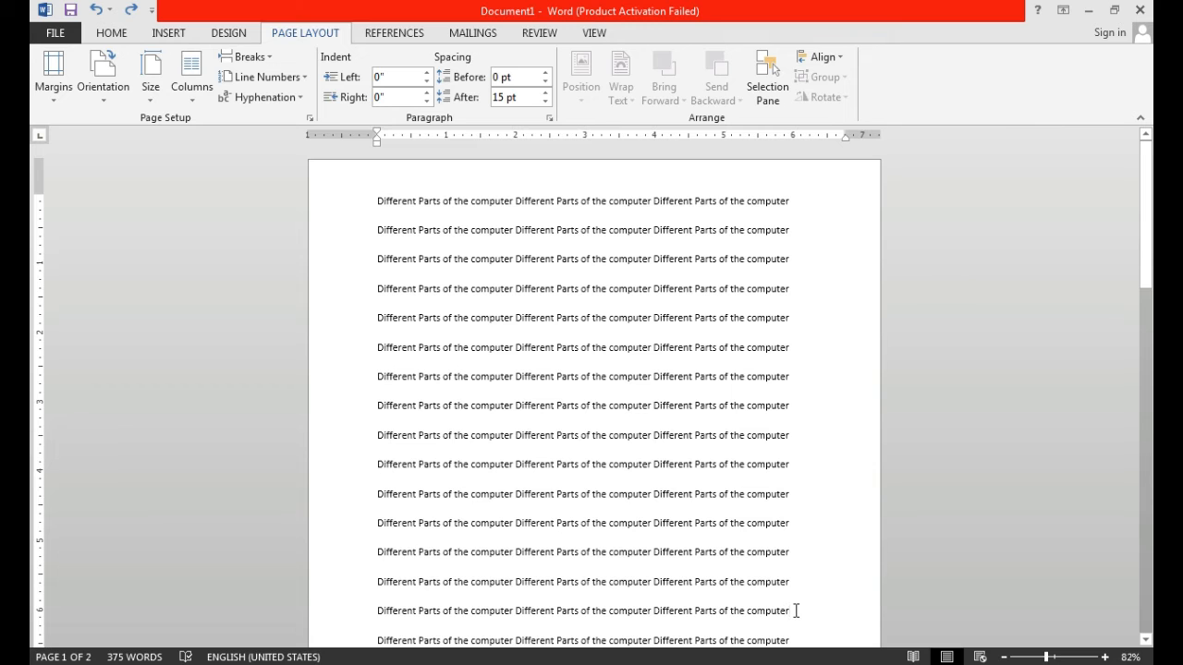
{"action": "scroll", "coordinate": [766, 591], "scroll_direction": "down", "scroll_amount": 2}
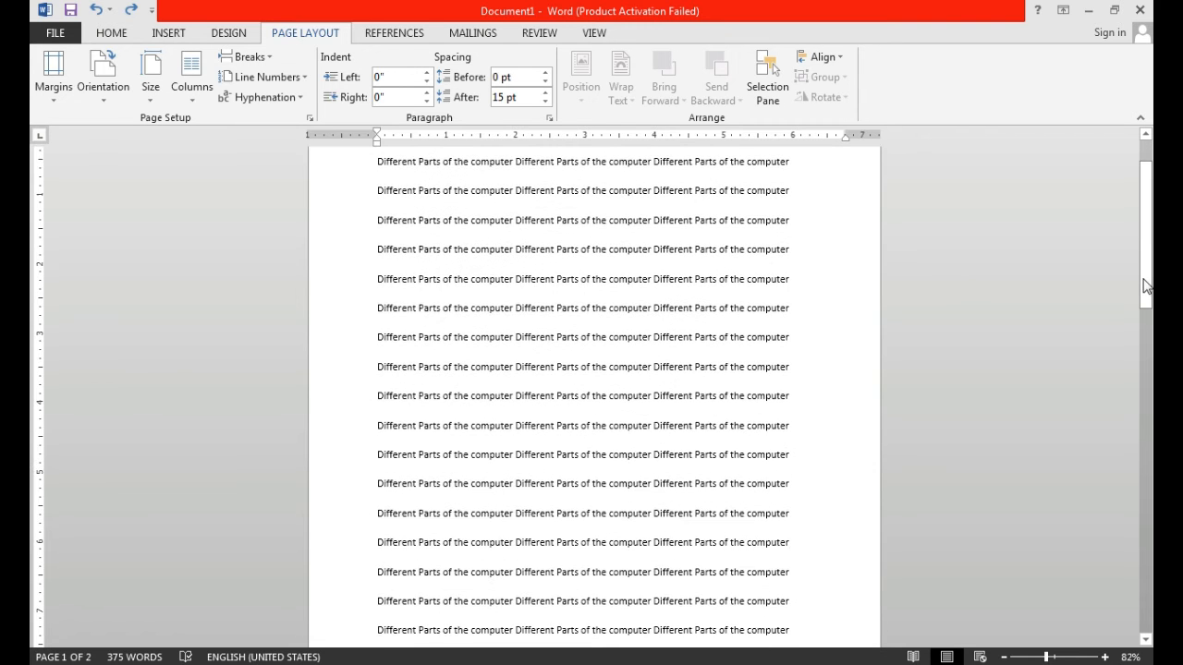
{"action": "left_click_drag", "start_coordinate": [1143, 278], "coordinate": [1146, 381]}
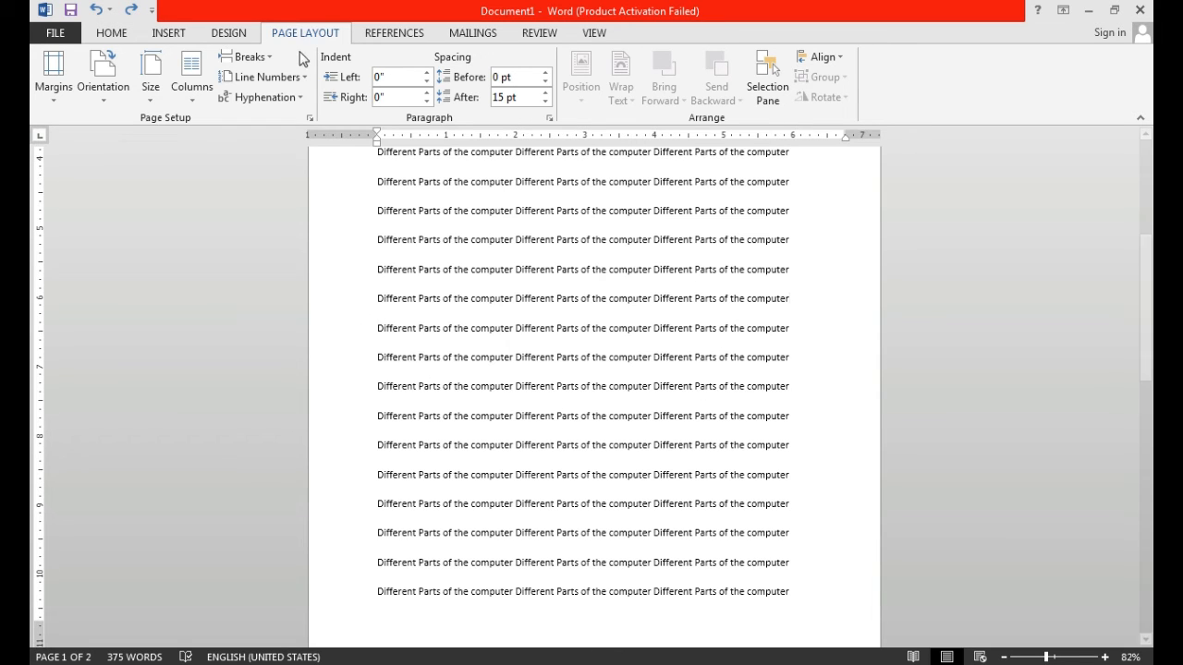
- Insert a page break after the fifteenth line of text and review where page 1 ends
{"action": "left_click", "coordinate": [274, 65]}
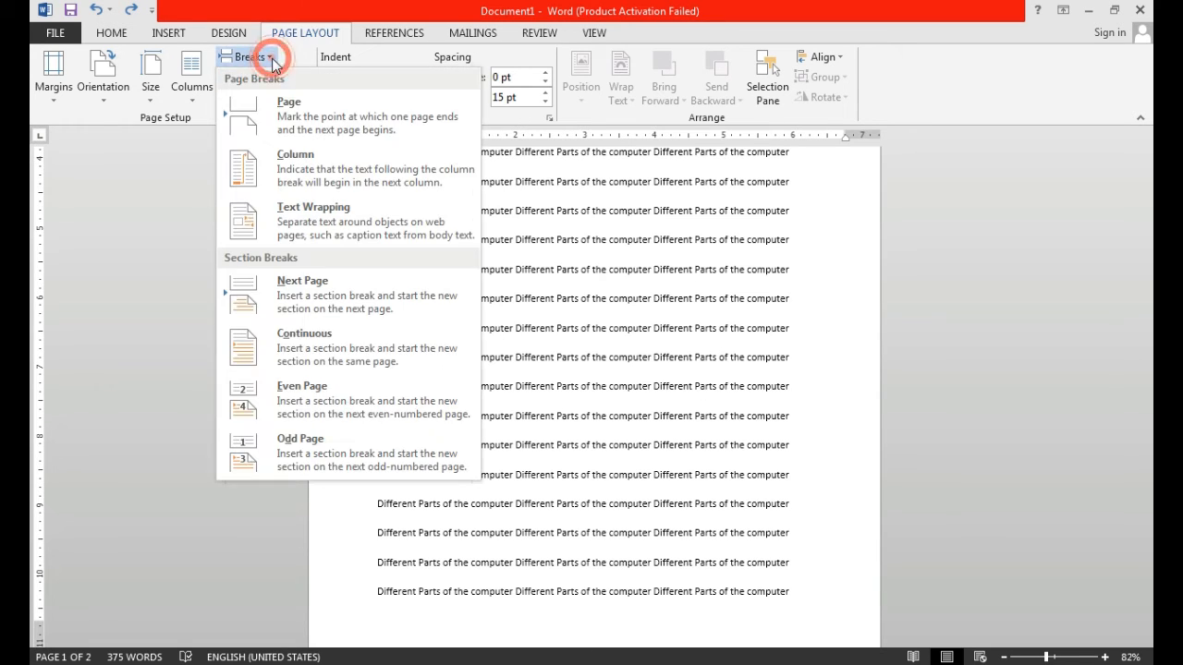
{"action": "left_click", "coordinate": [283, 109]}
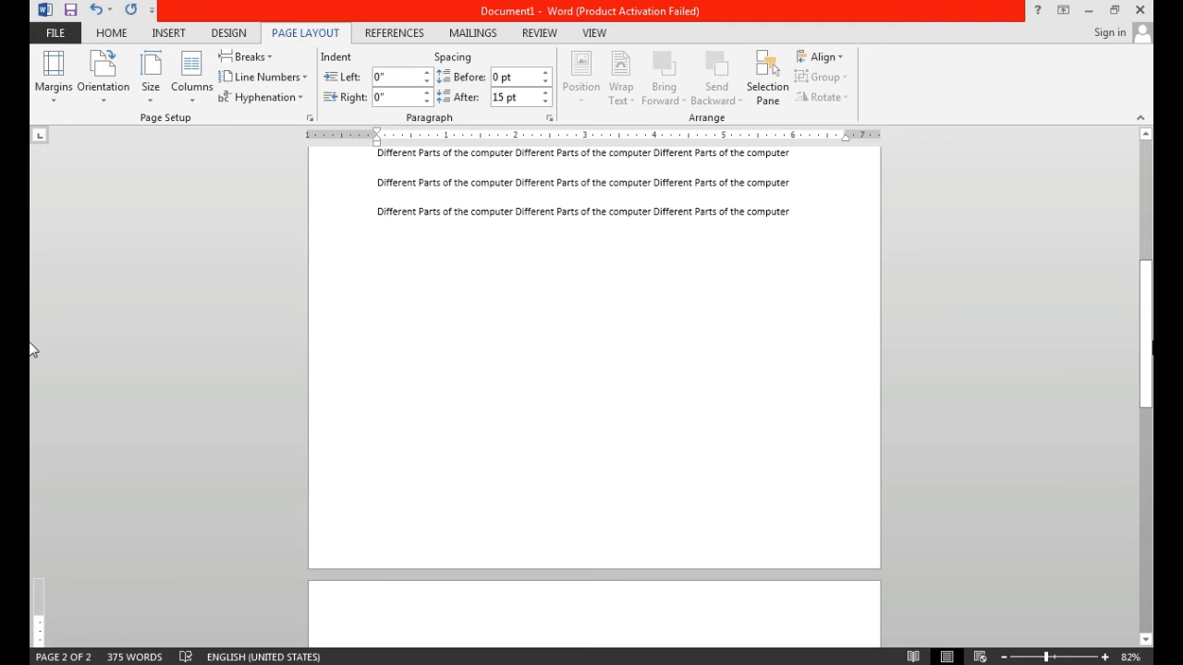
{"action": "left_click_drag", "start_coordinate": [1147, 344], "coordinate": [1136, 246]}
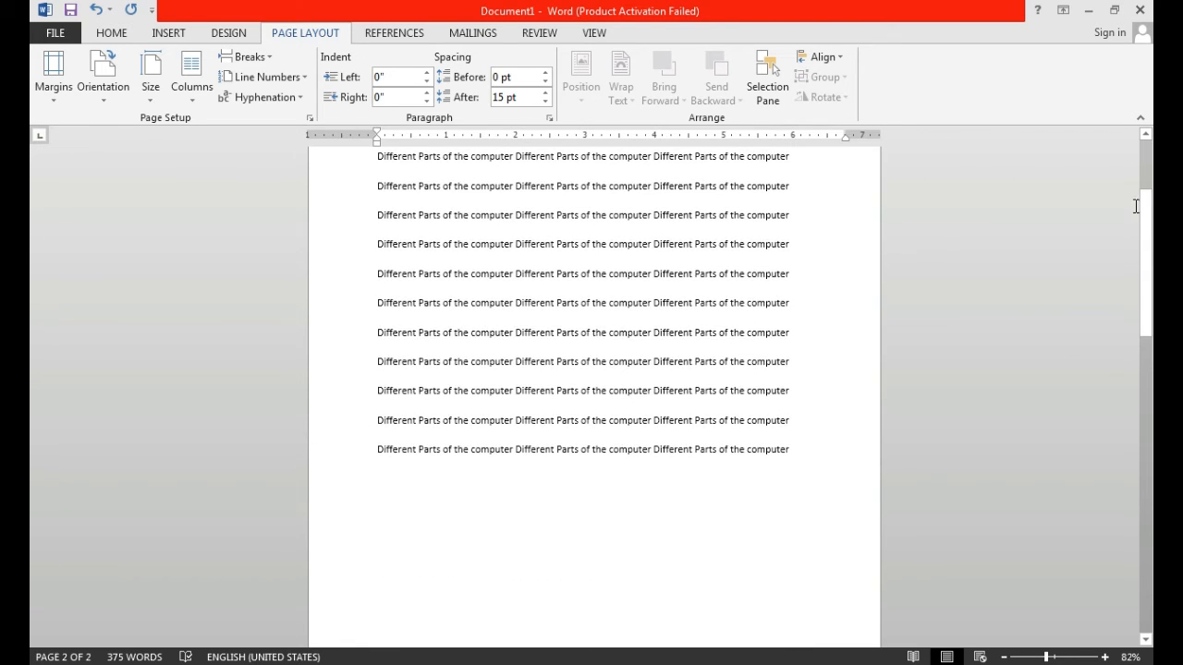
{"action": "left_click_drag", "start_coordinate": [1145, 200], "coordinate": [1146, 146]}
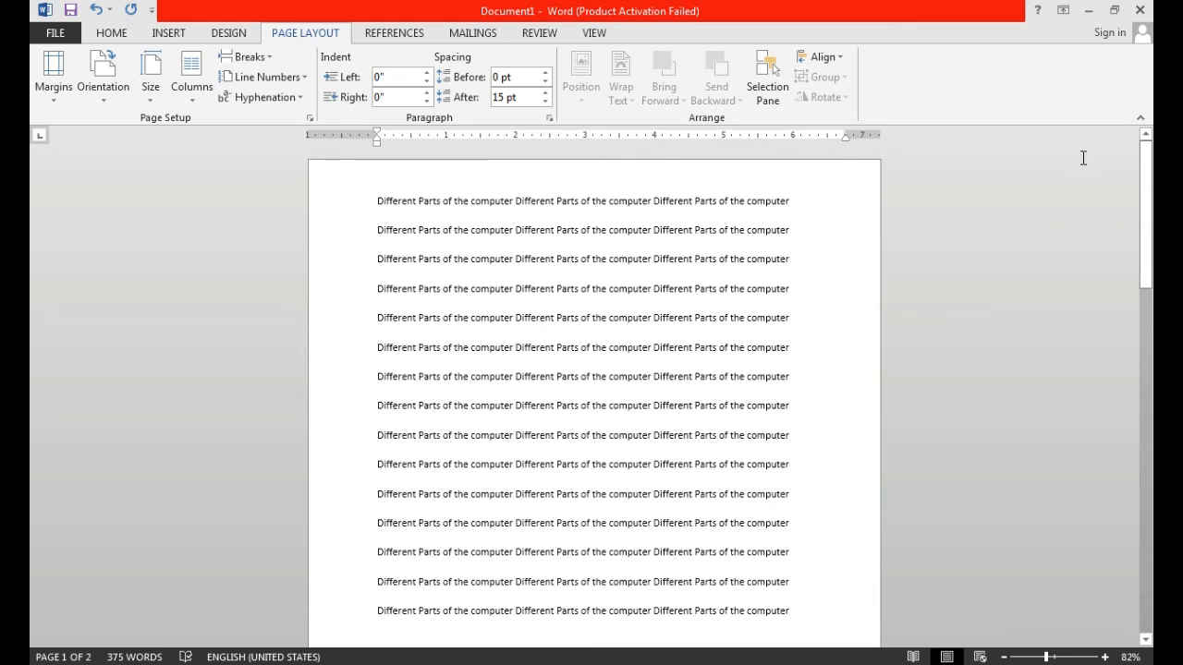
- Insert a Next Page section break after the fifteenth line, set the second section to landscape, and compare both pages
{"action": "left_click", "coordinate": [270, 62]}
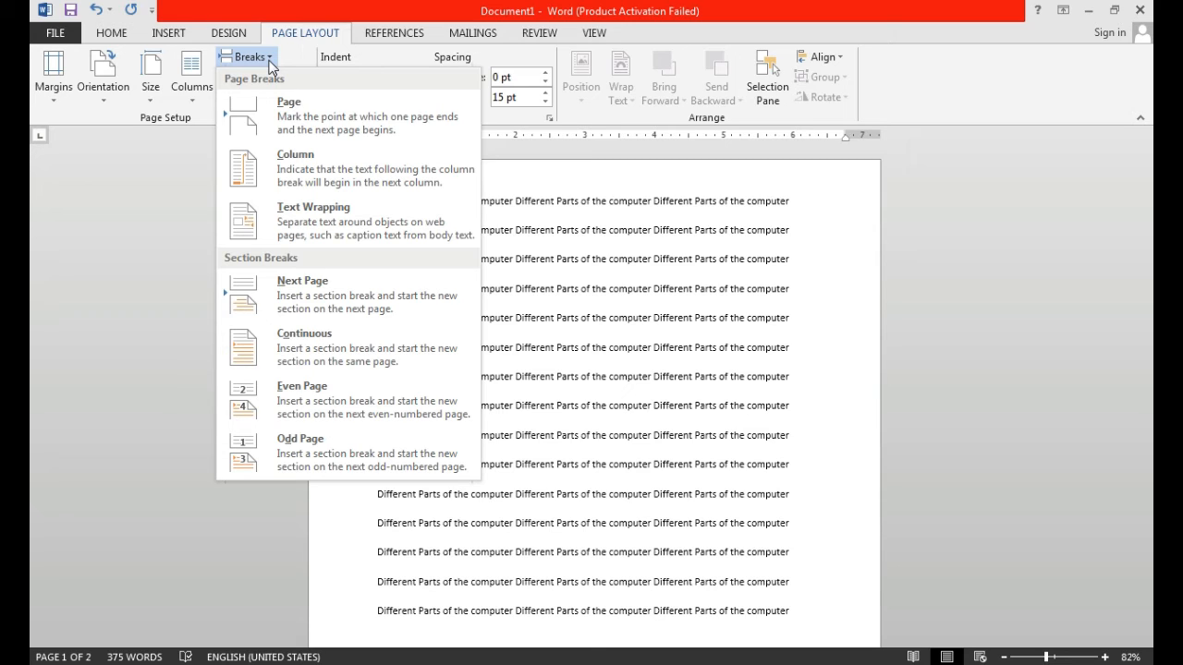
{"action": "left_click", "coordinate": [349, 291]}
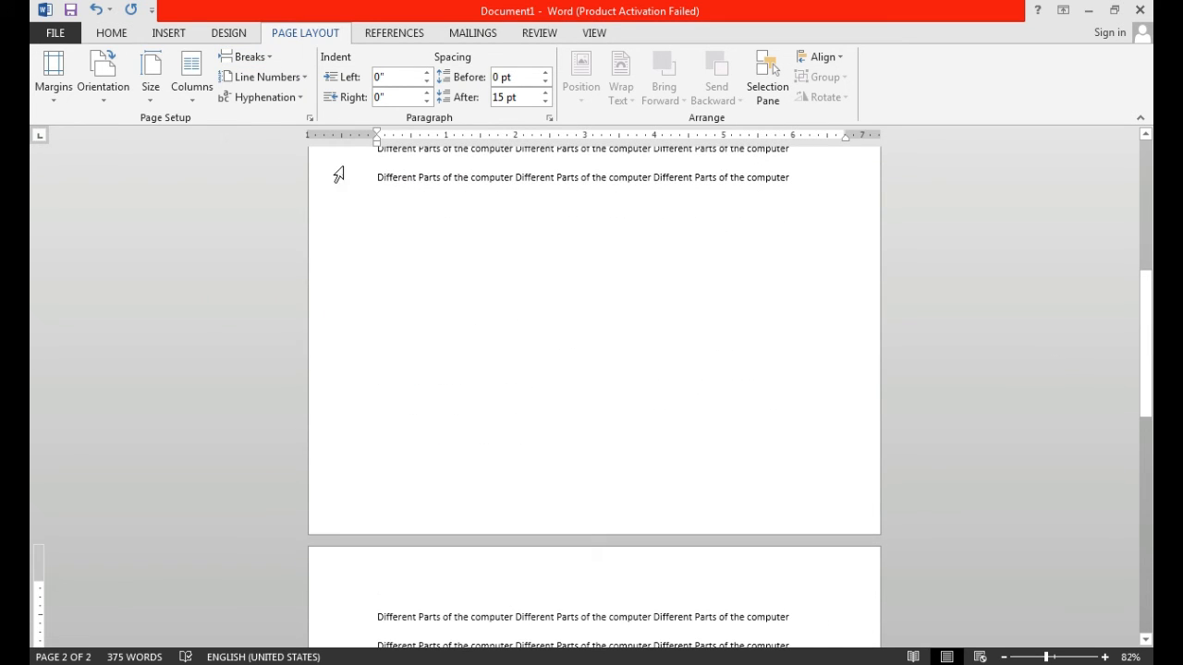
{"action": "left_click", "coordinate": [106, 94]}
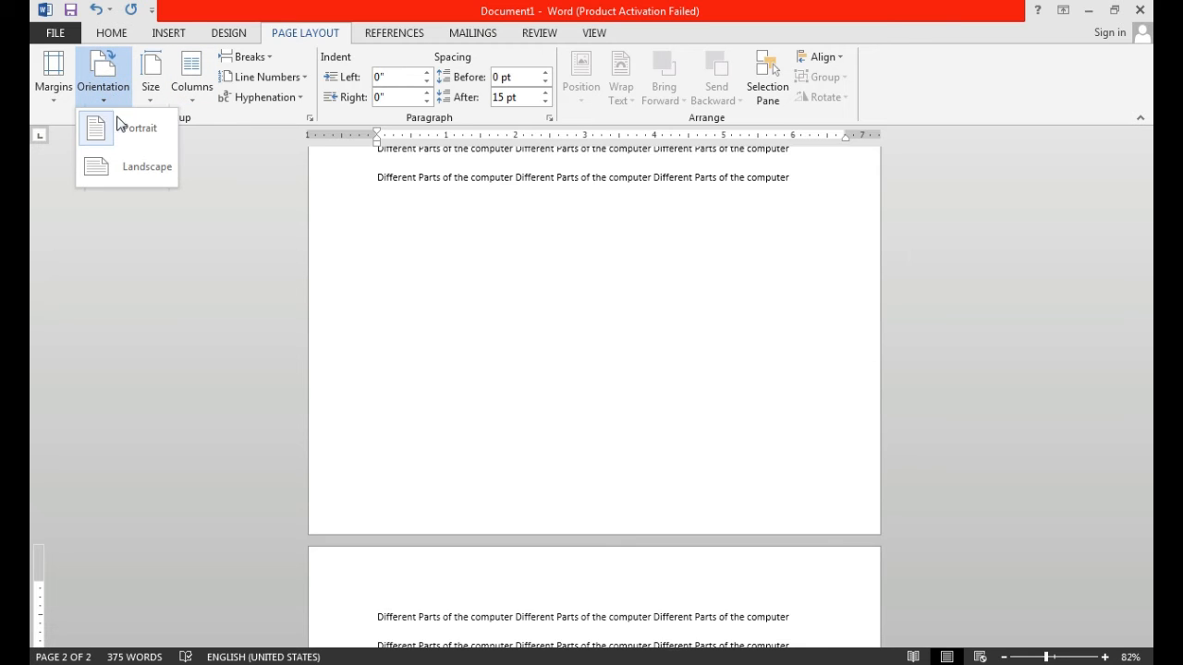
{"action": "left_click", "coordinate": [137, 168]}
{"action": "scroll", "coordinate": [662, 320], "scroll_direction": "down", "scroll_amount": 3}
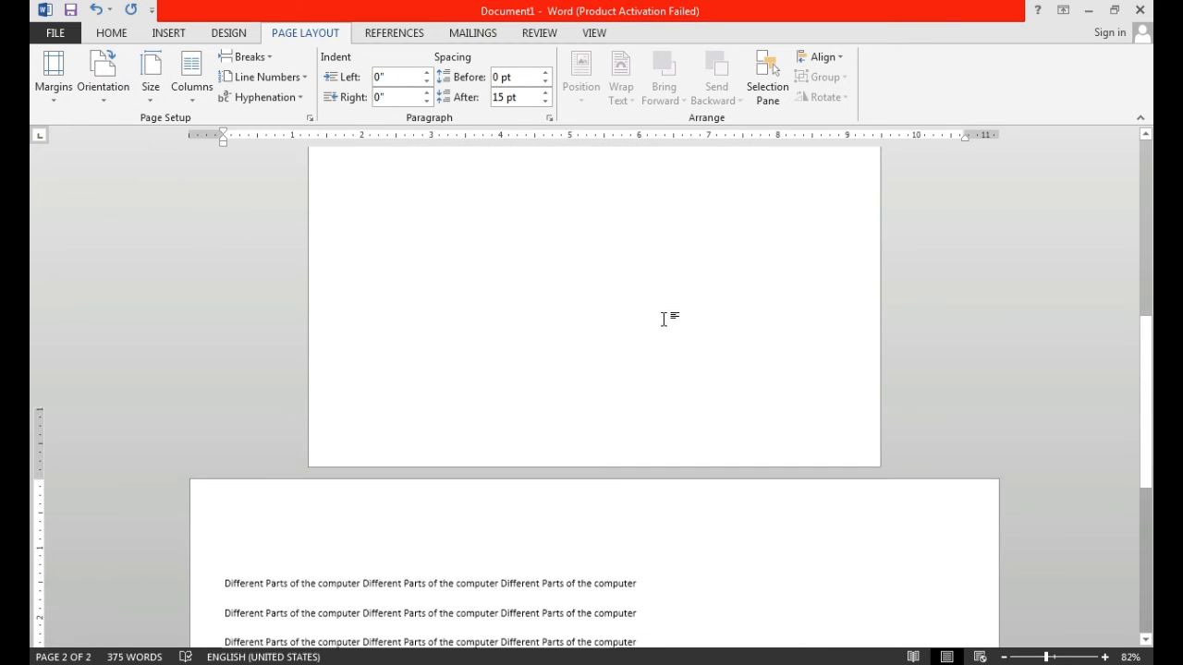
{"action": "left_click_drag", "start_coordinate": [1146, 467], "coordinate": [1143, 236]}
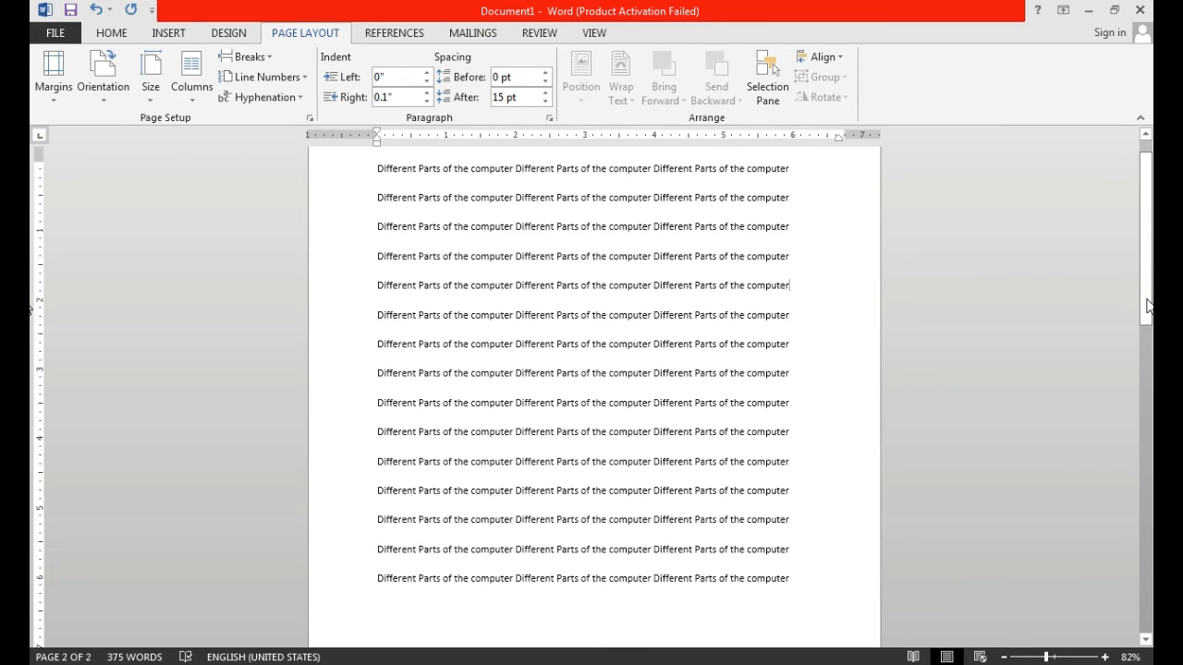
{"action": "left_click_drag", "start_coordinate": [1148, 307], "coordinate": [1144, 596]}
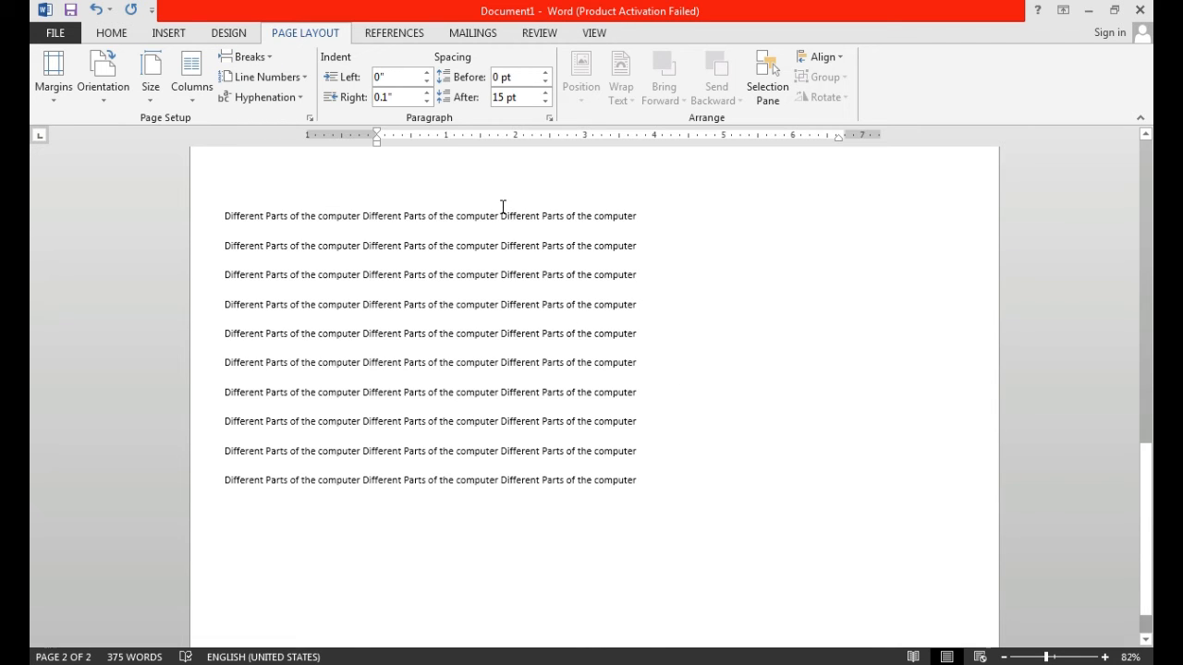
{"action": "left_click", "coordinate": [271, 61]}
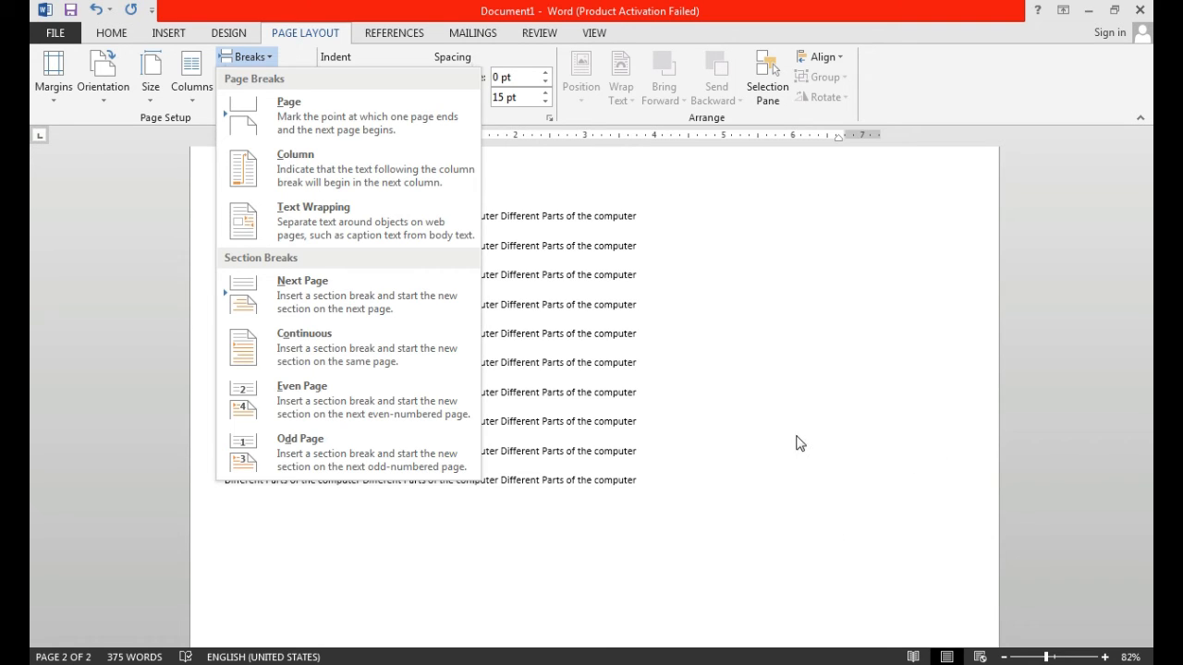
{"action": "left_click", "coordinate": [681, 256]}
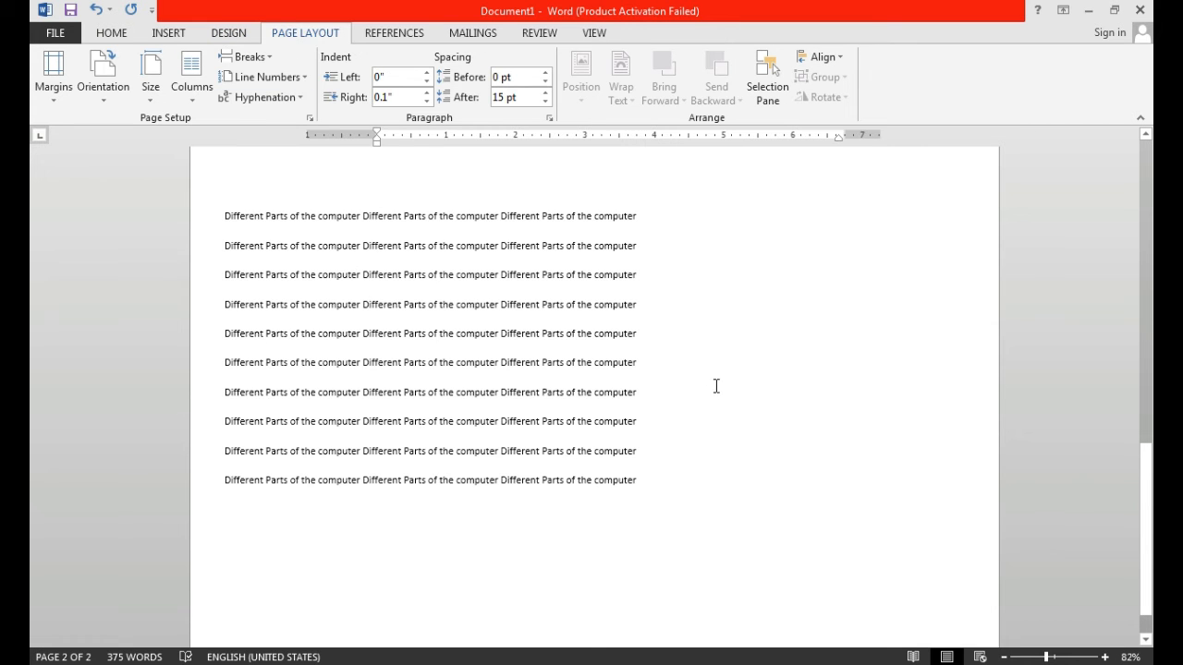
- Apply continuous line numbering to the whole document and review the numbers on both pages
{"action": "scroll", "coordinate": [716, 386], "scroll_direction": "down", "scroll_amount": 1}
{"action": "left_click_drag", "start_coordinate": [1145, 515], "coordinate": [1146, 152]}
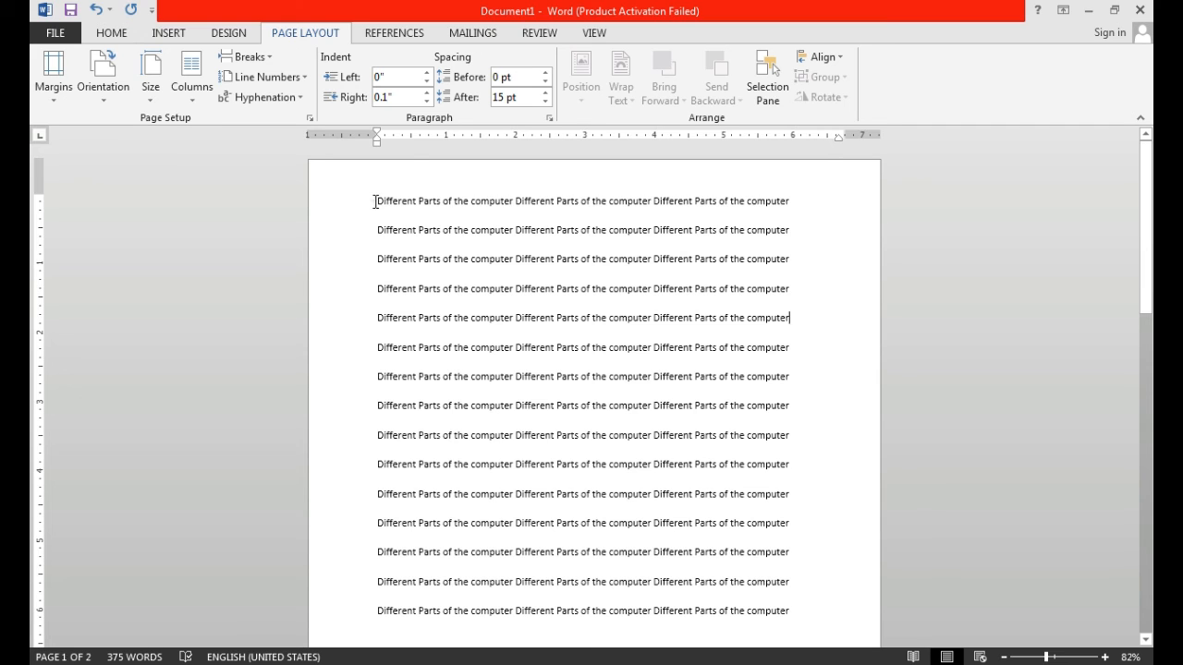
{"action": "left_click_drag", "start_coordinate": [471, 289], "coordinate": [565, 378]}
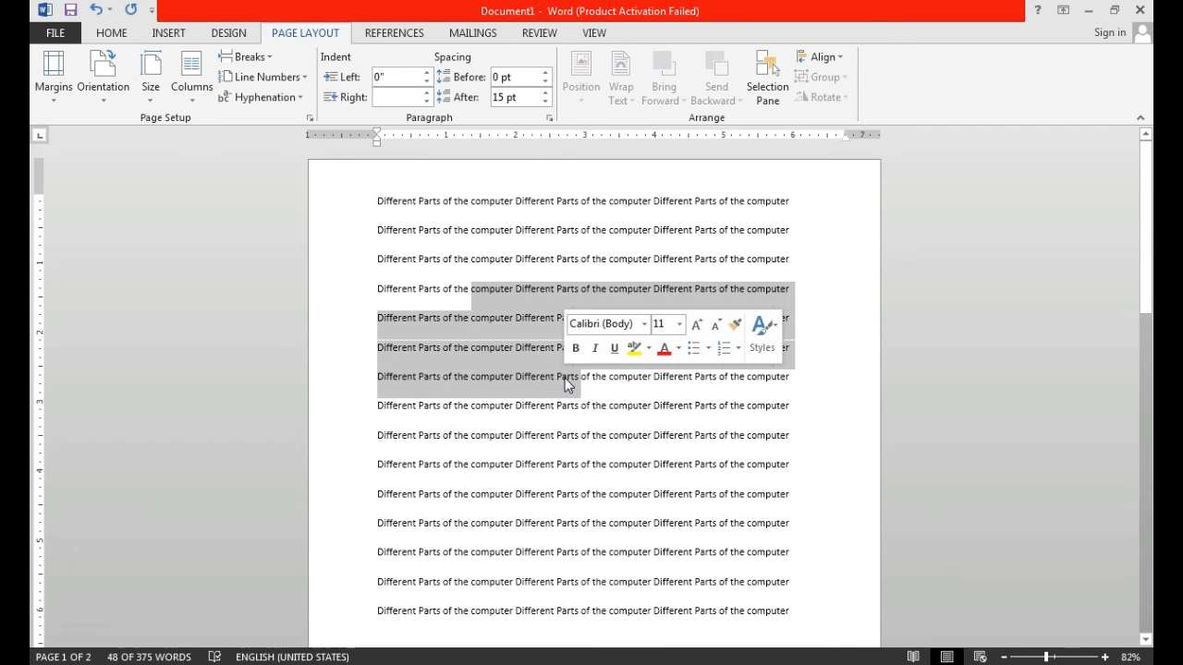
{"action": "left_click", "coordinate": [675, 524]}
{"action": "key", "text": "ctrl+a"}
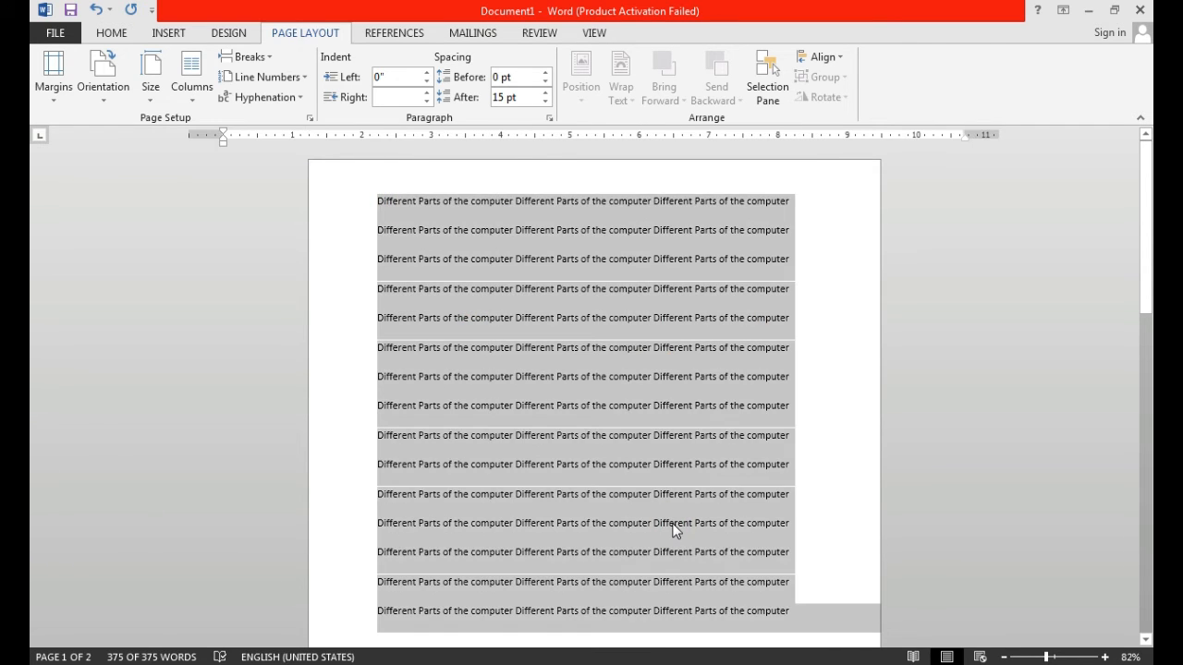
{"action": "left_click", "coordinate": [304, 78]}
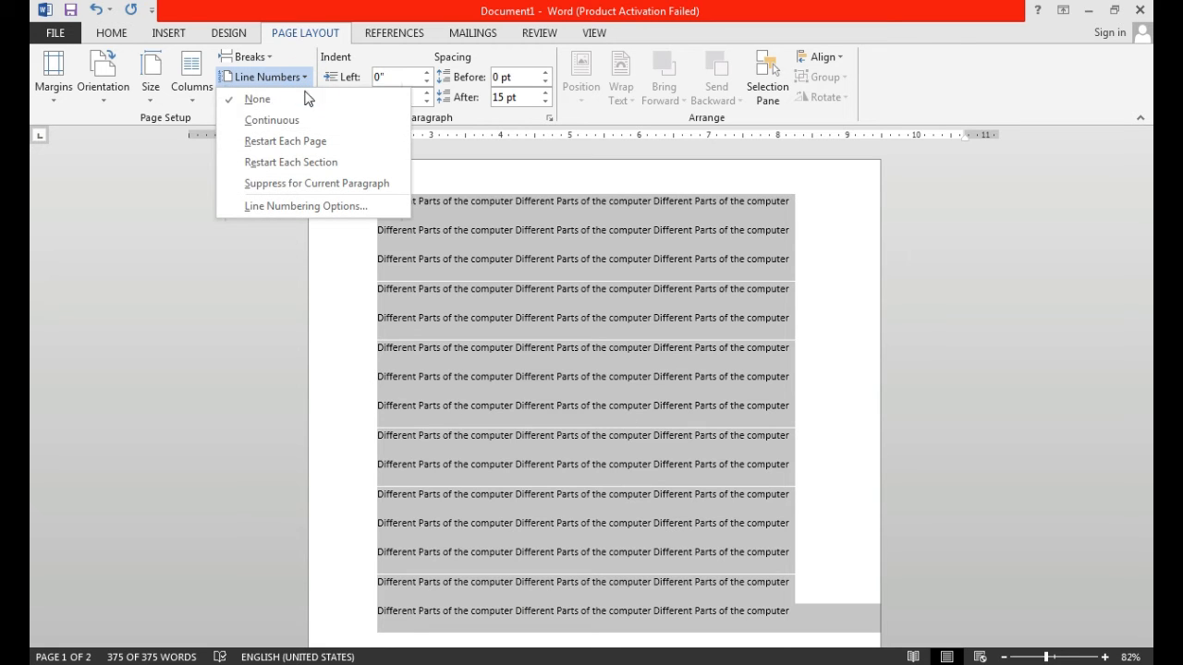
{"action": "left_click", "coordinate": [304, 120]}
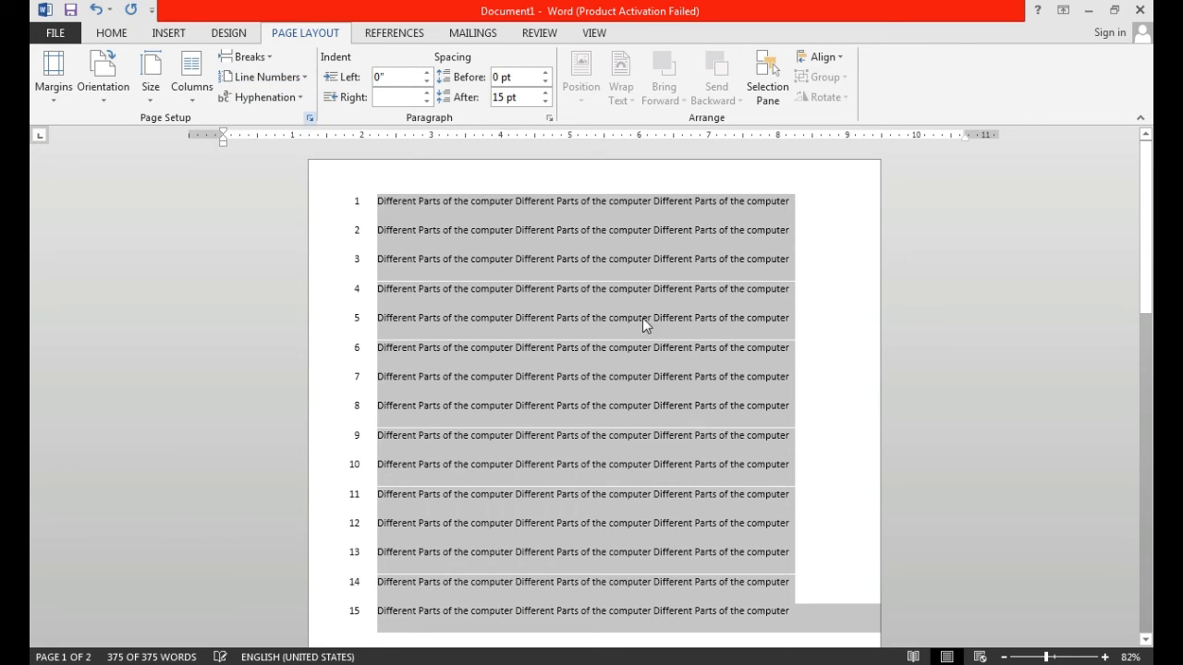
{"action": "left_click", "coordinate": [814, 357]}
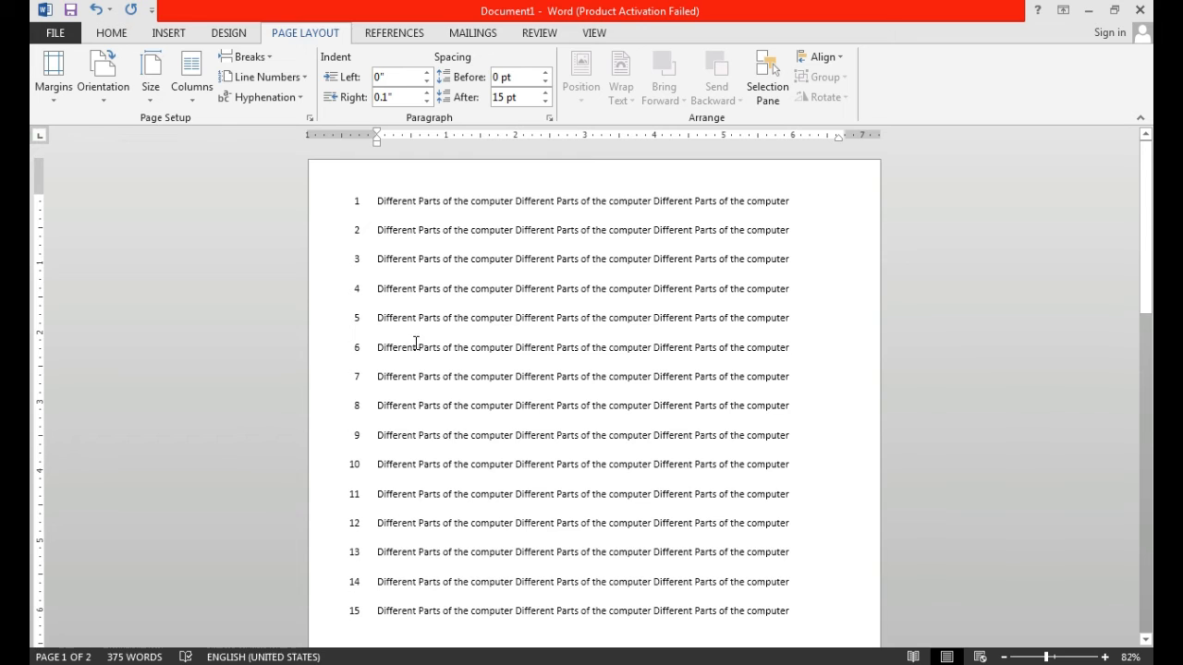
{"action": "left_click_drag", "start_coordinate": [1149, 311], "coordinate": [1150, 604]}
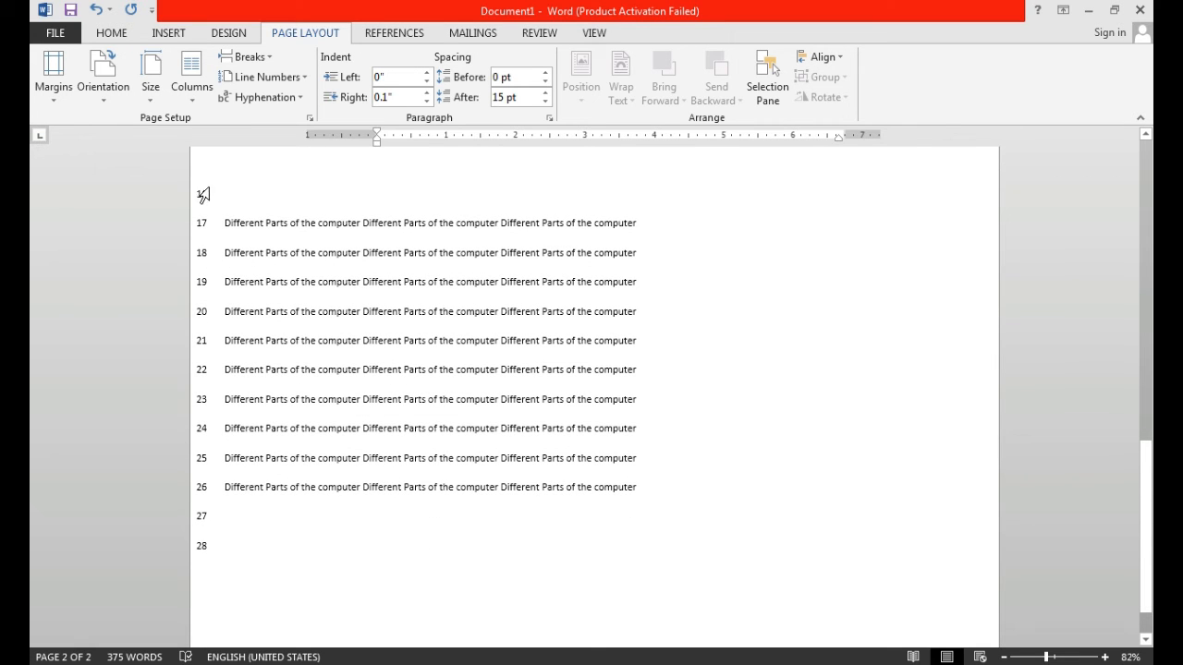
- Undo the line numbering, the landscape orientation of the second section and the section break
{"action": "left_click", "coordinate": [225, 225]}
{"action": "key", "text": "ctrl+z"}
{"action": "key", "text": "ctrl+z"}
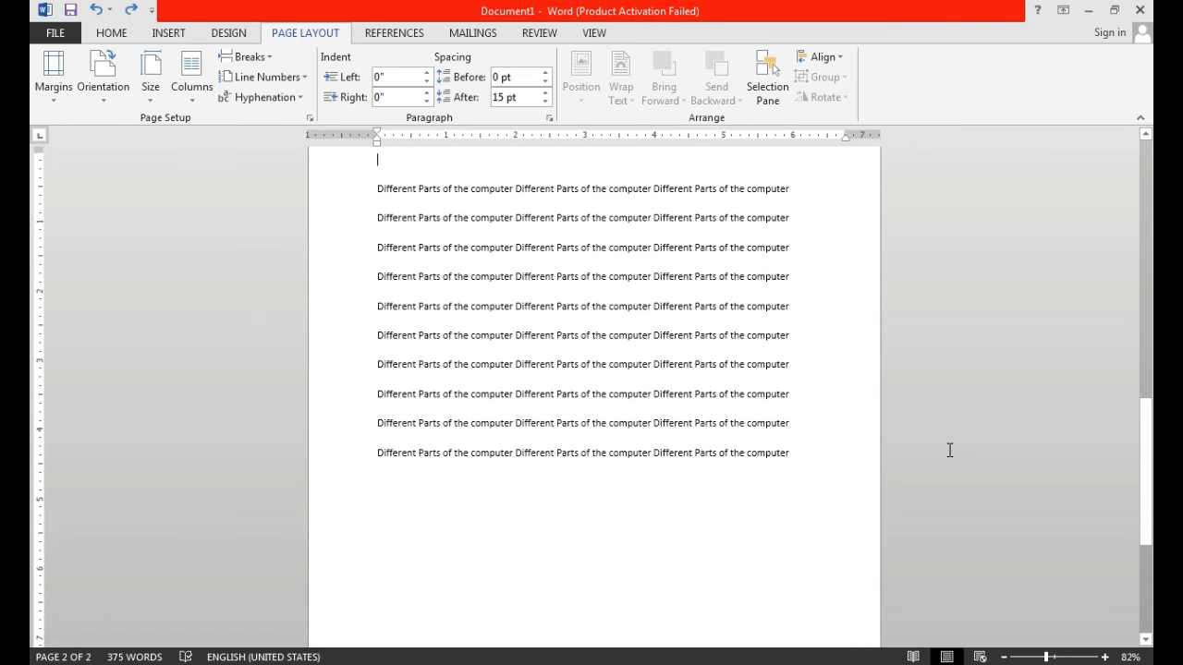
{"action": "scroll", "coordinate": [949, 450], "scroll_direction": "up", "scroll_amount": 5}
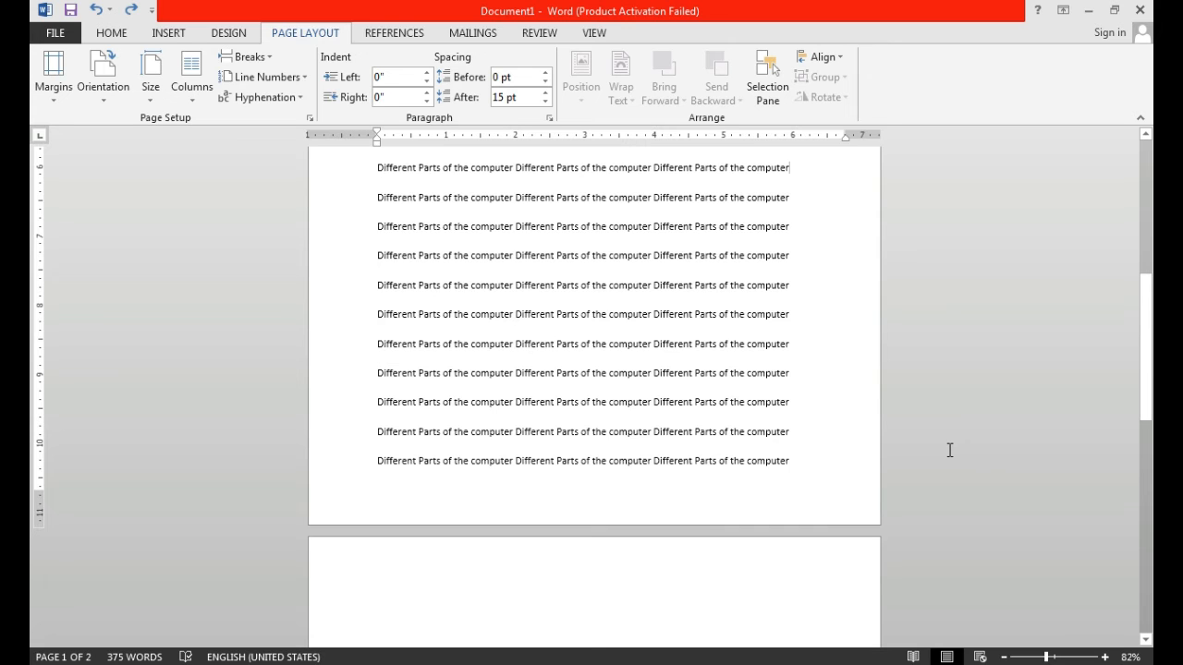
{"action": "scroll", "coordinate": [34, 328], "scroll_direction": "up", "scroll_amount": 4}
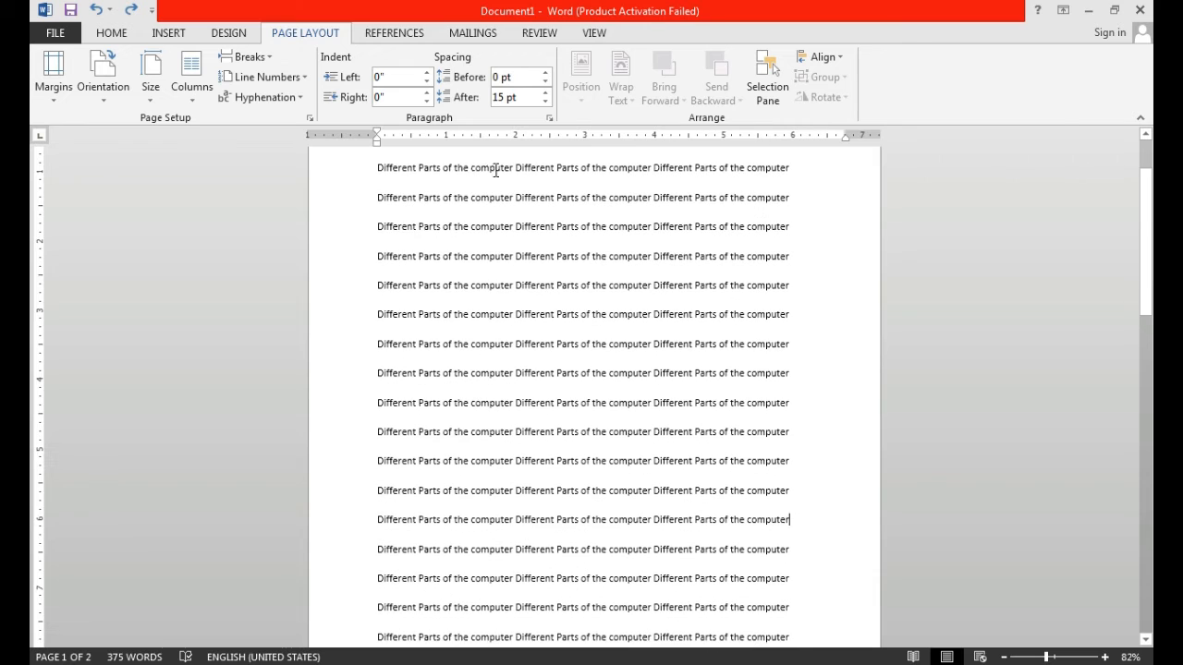
- Select the first five lines and raise their spacing before to 24 pt, then reduce it to 12 pt
{"action": "scroll", "coordinate": [673, 253], "scroll_direction": "up", "scroll_amount": 1}
{"action": "left_click_drag", "start_coordinate": [1150, 224], "coordinate": [1152, 183]}
{"action": "left_click", "coordinate": [370, 197]}
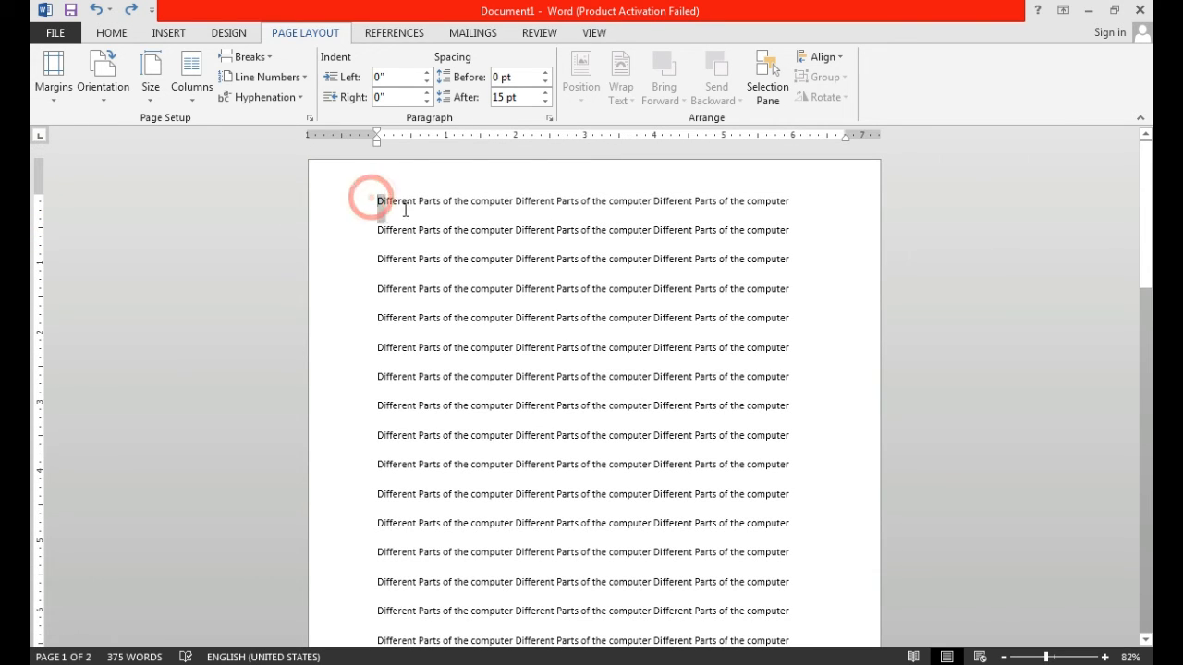
{"action": "left_click_drag", "start_coordinate": [405, 210], "coordinate": [782, 338]}
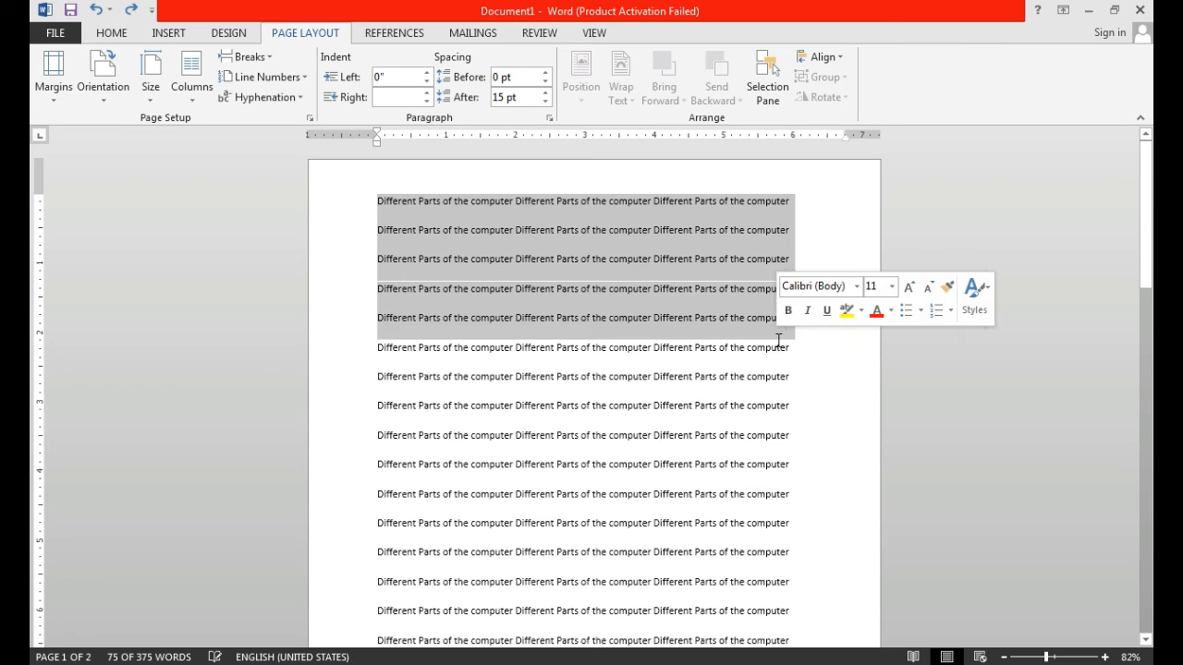
{"action": "left_click", "coordinate": [546, 72]}
{"action": "left_click", "coordinate": [546, 72]}
{"action": "left_click", "coordinate": [547, 72]}
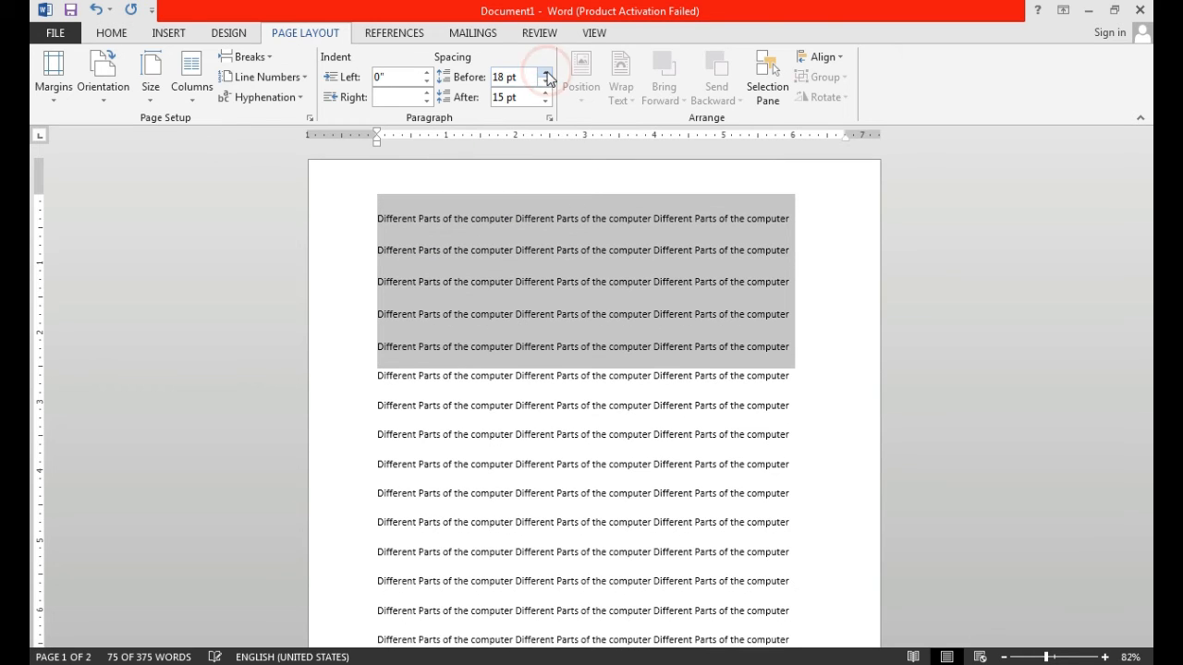
{"action": "left_click", "coordinate": [546, 73]}
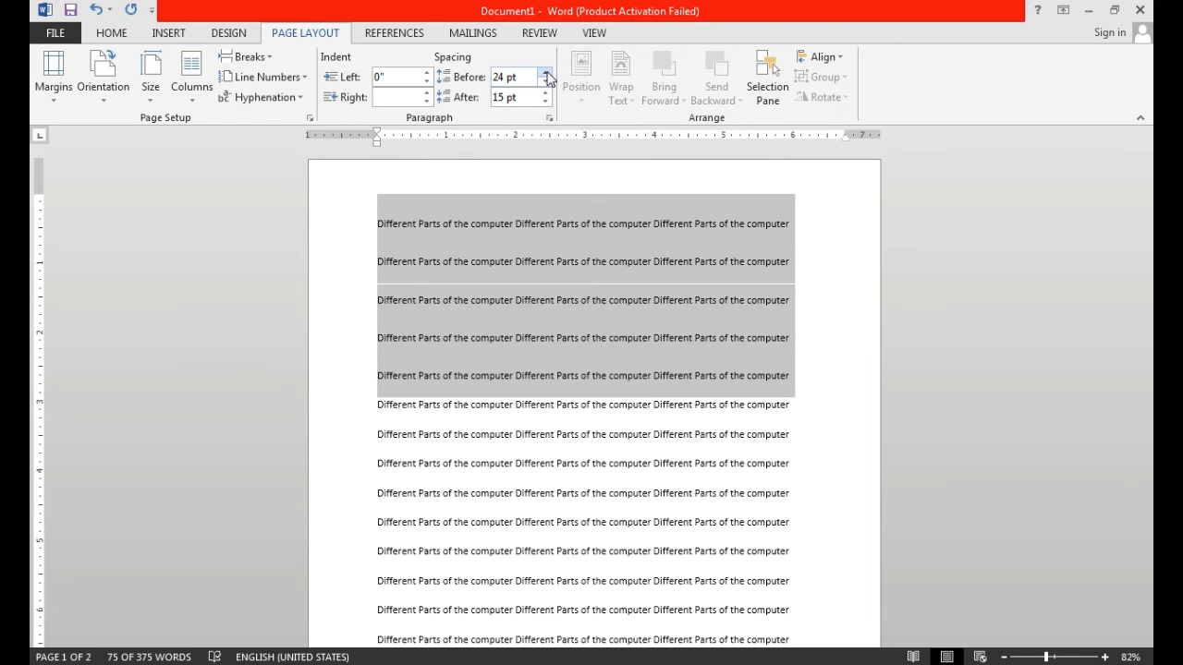
{"action": "left_click", "coordinate": [547, 83]}
{"action": "left_click", "coordinate": [547, 82]}
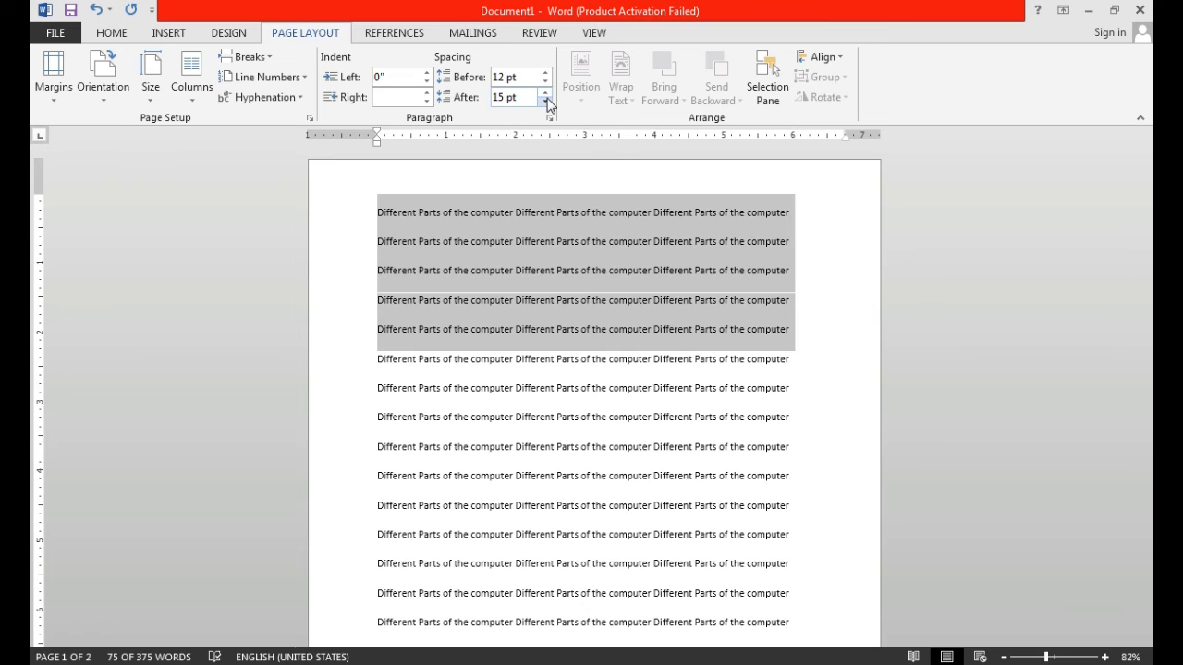
- Increase the spacing after the selected five lines to 30 pt
{"action": "left_click", "coordinate": [545, 93]}
{"action": "left_click", "coordinate": [545, 93]}
{"action": "left_click", "coordinate": [545, 94]}
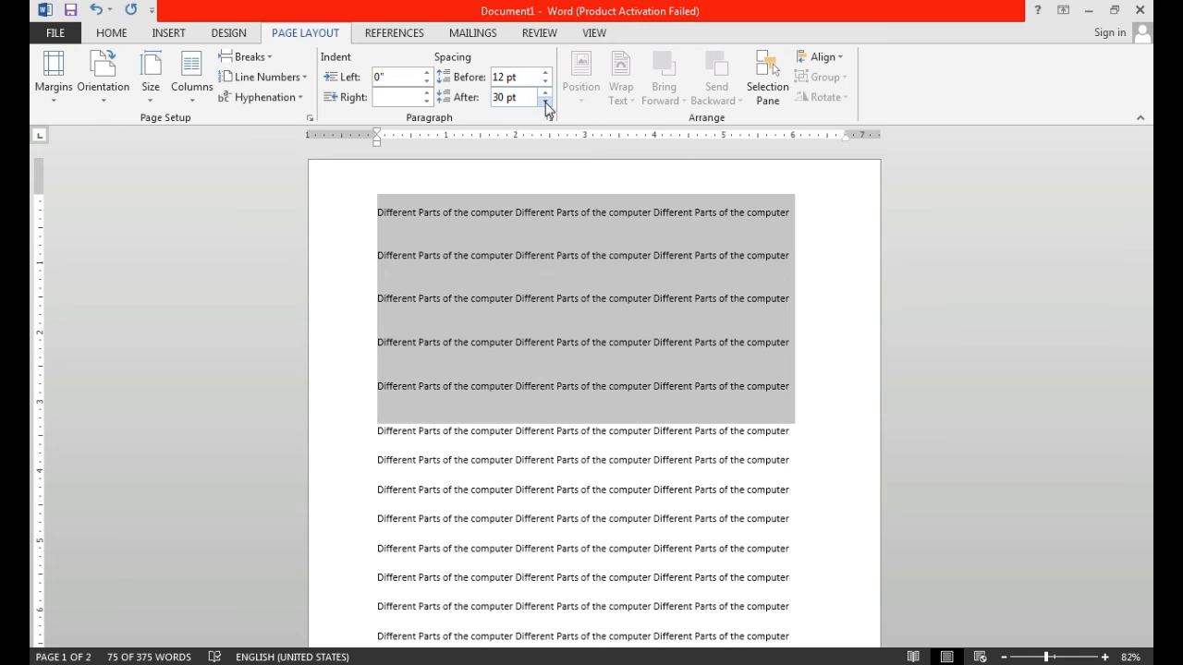
- Reduce both the spacing before and the spacing after the selected five lines to 0 pt
{"action": "left_click", "coordinate": [545, 102]}
{"action": "left_click", "coordinate": [545, 103]}
{"action": "left_click", "coordinate": [545, 103]}
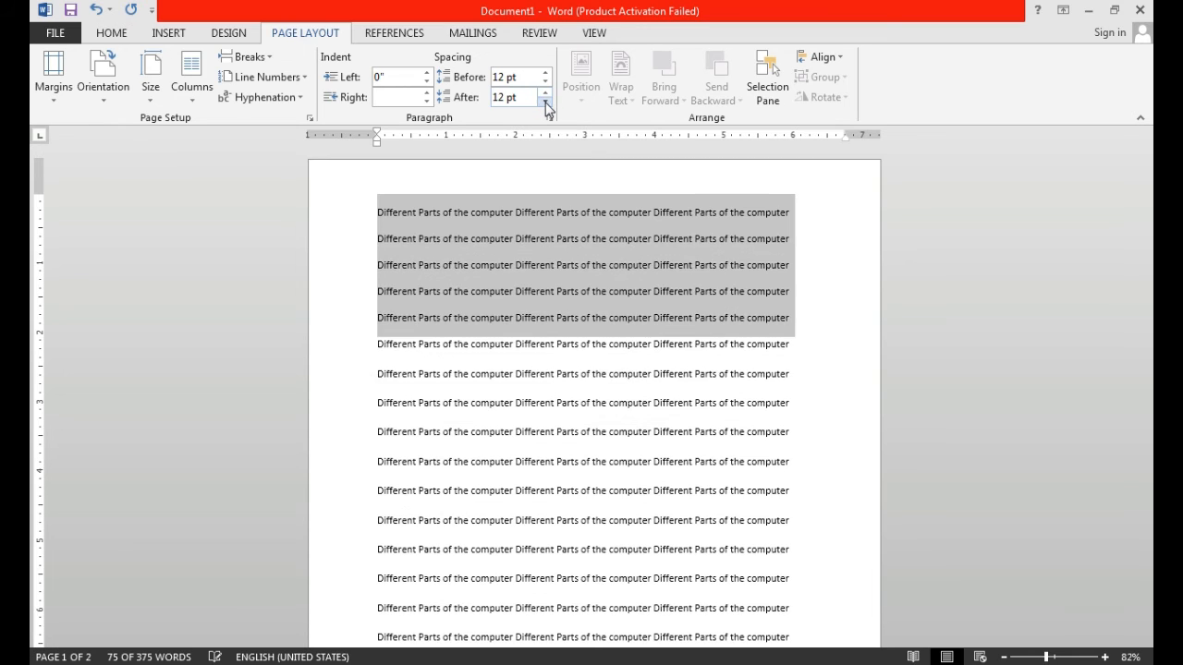
{"action": "left_click", "coordinate": [546, 102]}
{"action": "left_click", "coordinate": [545, 83]}
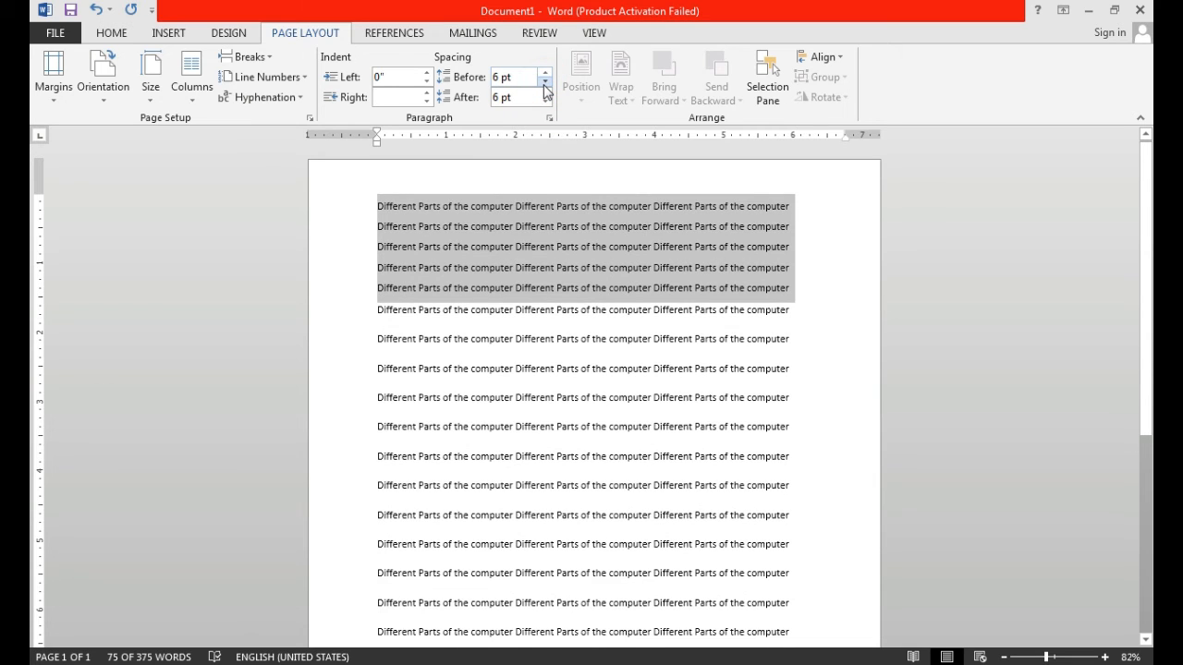
{"action": "left_click", "coordinate": [545, 83]}
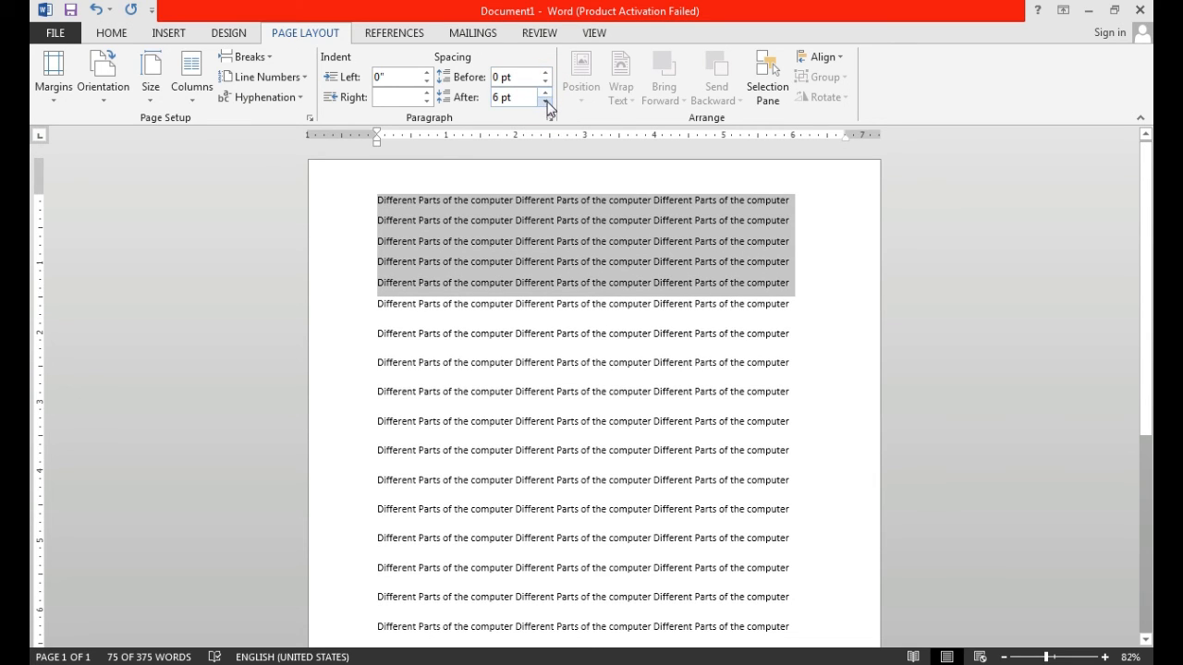
{"action": "left_click", "coordinate": [545, 103]}
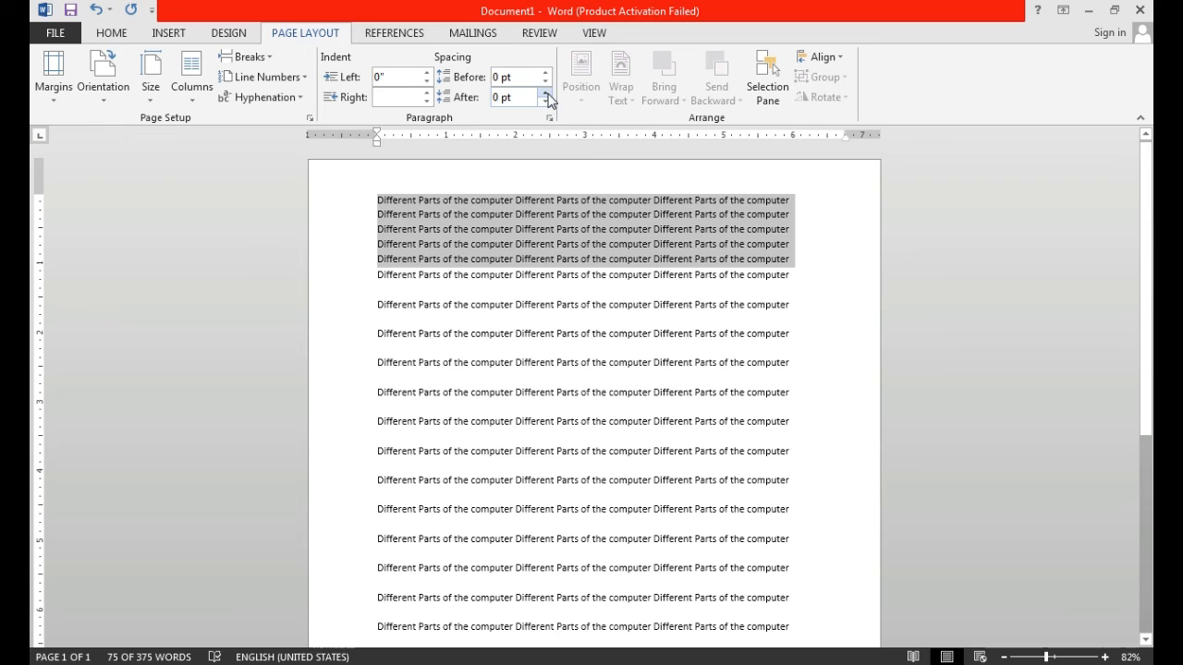
- Indent the selected five lines 0.5" from the left margin, then return the left indent to 0"
{"action": "left_click", "coordinate": [428, 73]}
{"action": "left_click", "coordinate": [428, 73]}
{"action": "left_click", "coordinate": [428, 73]}
{"action": "left_click", "coordinate": [428, 73]}
{"action": "left_click", "coordinate": [428, 73]}
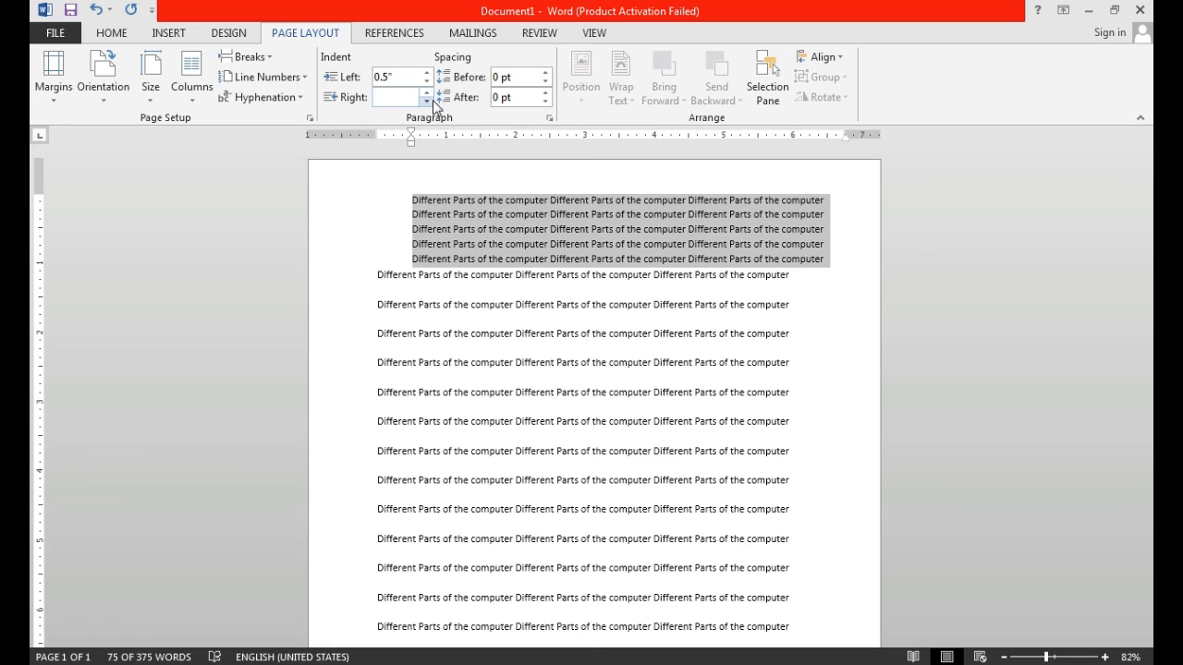
{"action": "left_click", "coordinate": [428, 82]}
{"action": "left_click", "coordinate": [428, 82]}
{"action": "left_click", "coordinate": [428, 82]}
{"action": "left_click", "coordinate": [428, 82]}
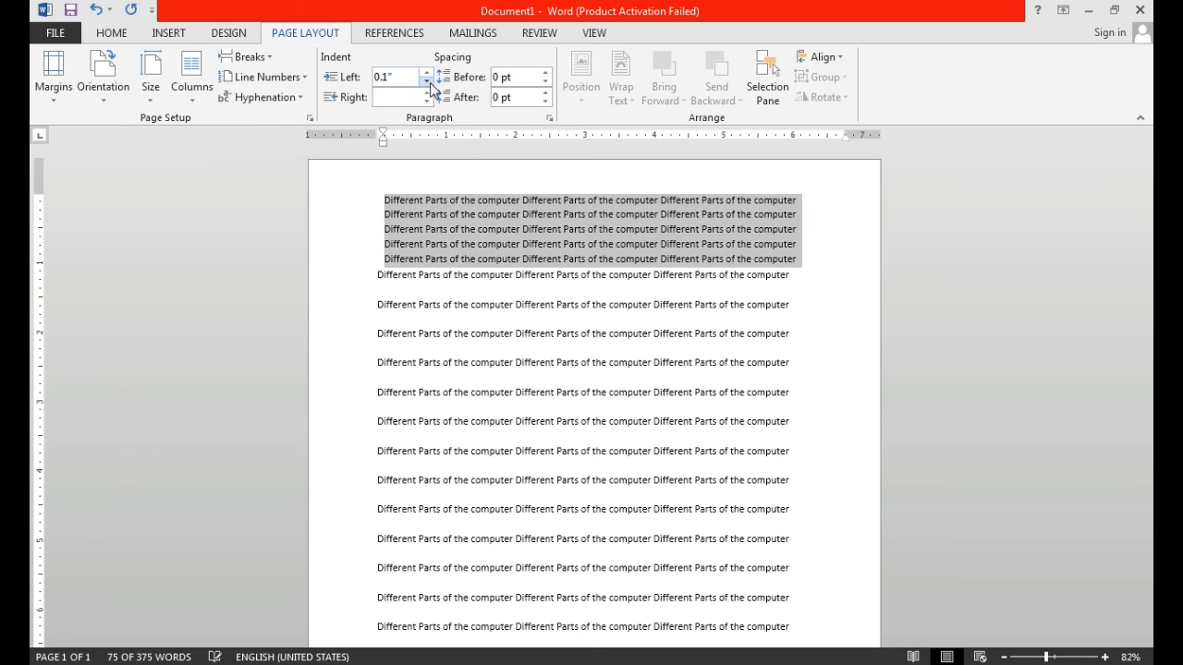
{"action": "left_click", "coordinate": [428, 83]}
- Set the right indent of the selected five lines to 1.7"
{"action": "left_click", "coordinate": [428, 93]}
{"action": "left_click", "coordinate": [428, 93]}
{"action": "left_click", "coordinate": [427, 92]}
{"action": "left_click", "coordinate": [428, 92]}
{"action": "left_click", "coordinate": [427, 92]}
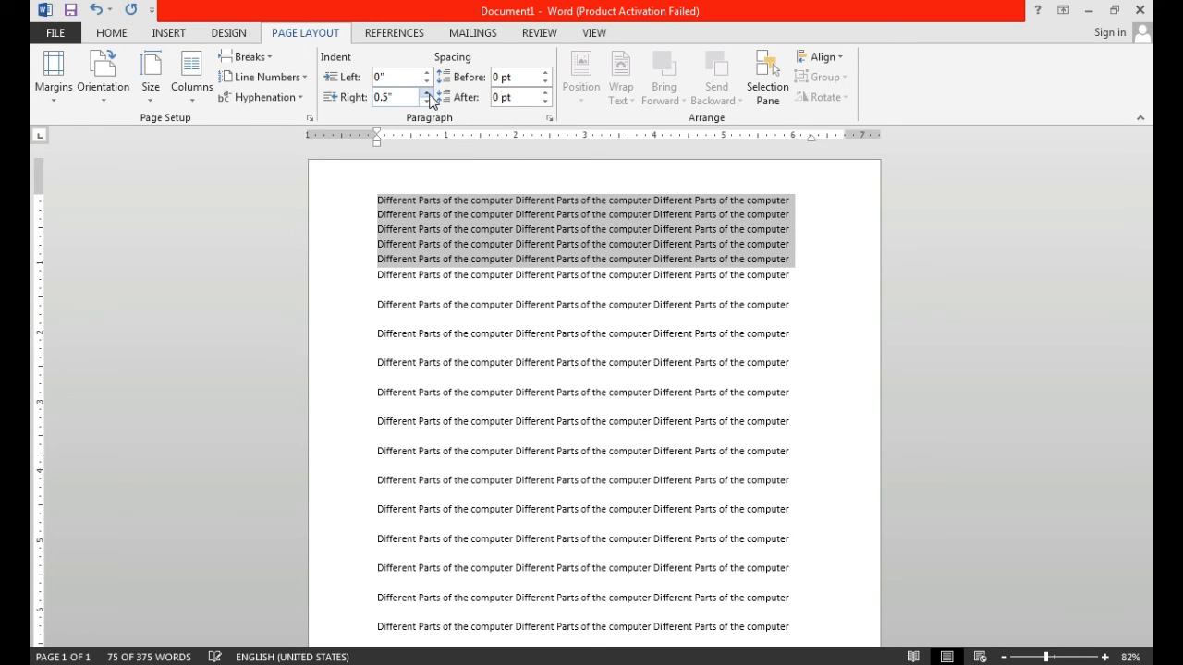
{"action": "left_click", "coordinate": [428, 92]}
{"action": "left_click", "coordinate": [428, 92]}
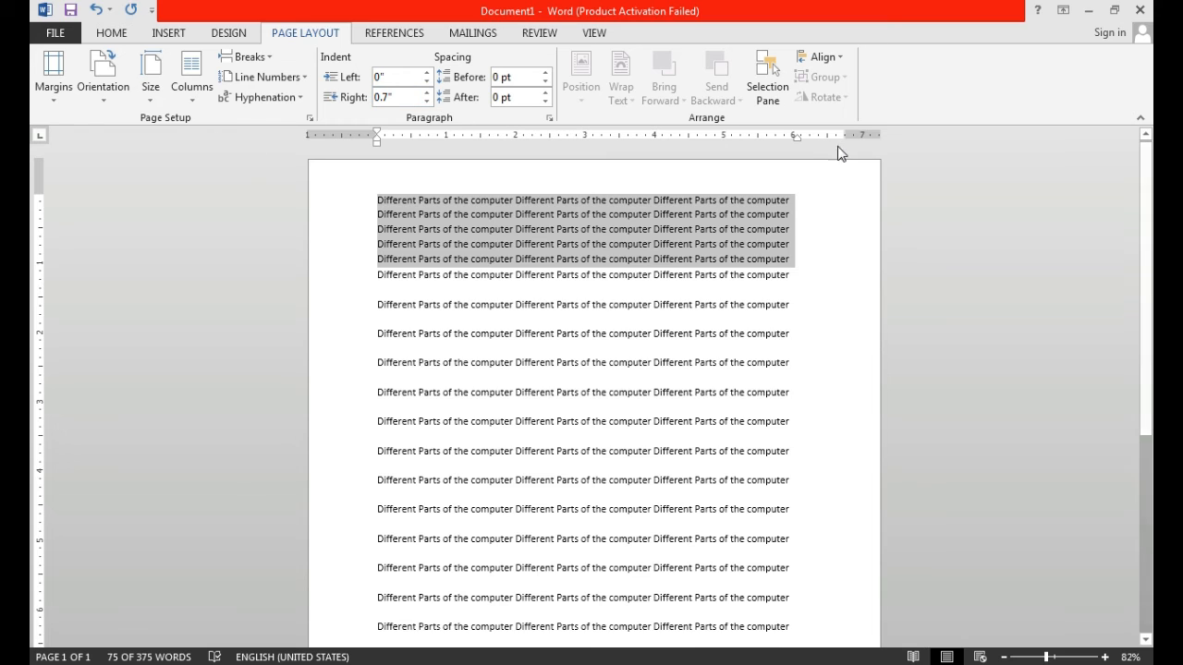
{"action": "left_click", "coordinate": [428, 93]}
{"action": "left_click", "coordinate": [428, 92]}
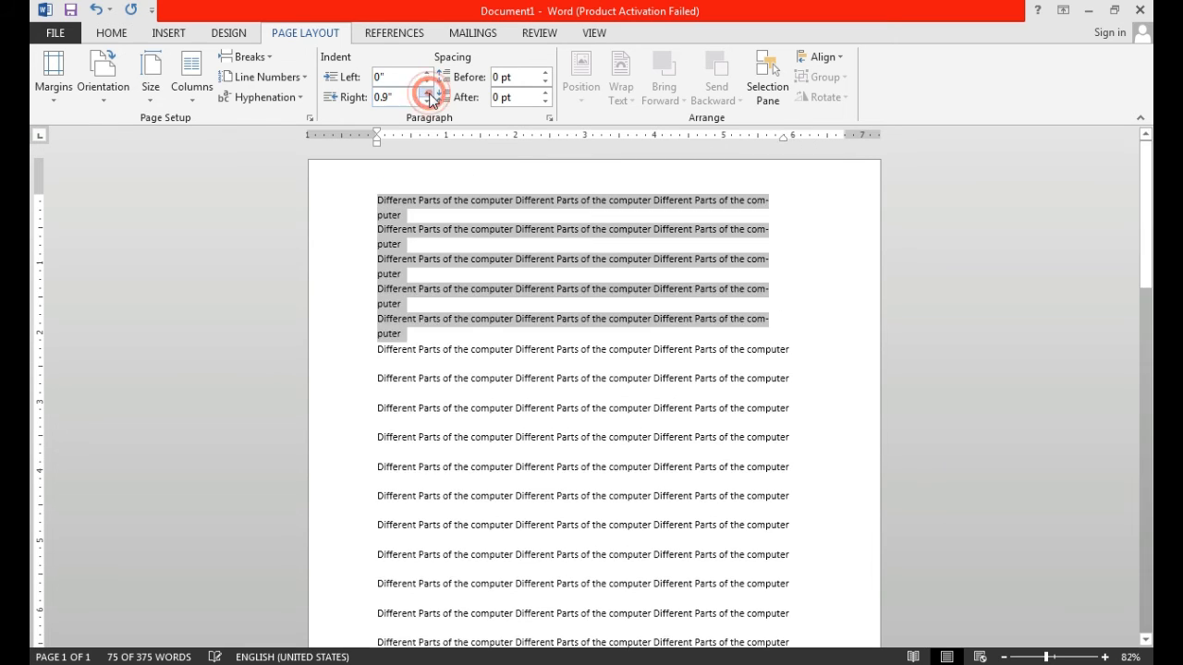
{"action": "left_click", "coordinate": [428, 92]}
{"action": "left_click", "coordinate": [427, 93]}
{"action": "left_click", "coordinate": [428, 92]}
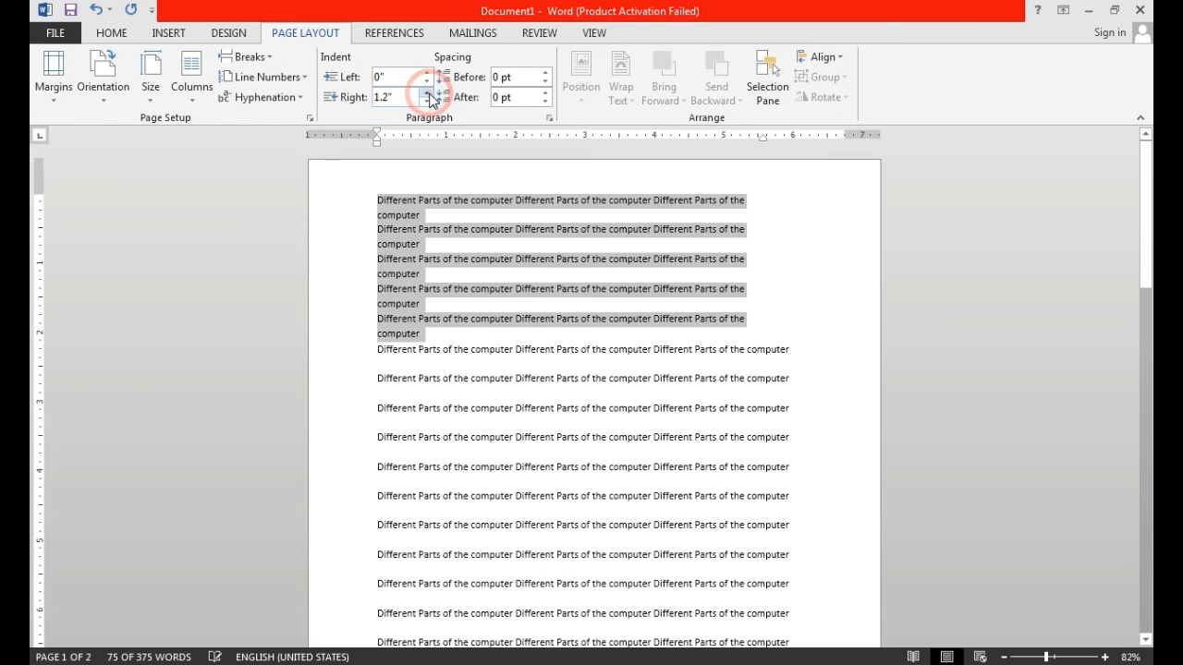
{"action": "left_click", "coordinate": [428, 93]}
{"action": "left_click", "coordinate": [428, 92]}
{"action": "left_click", "coordinate": [428, 93]}
{"action": "left_click", "coordinate": [428, 92]}
{"action": "left_click", "coordinate": [428, 93]}
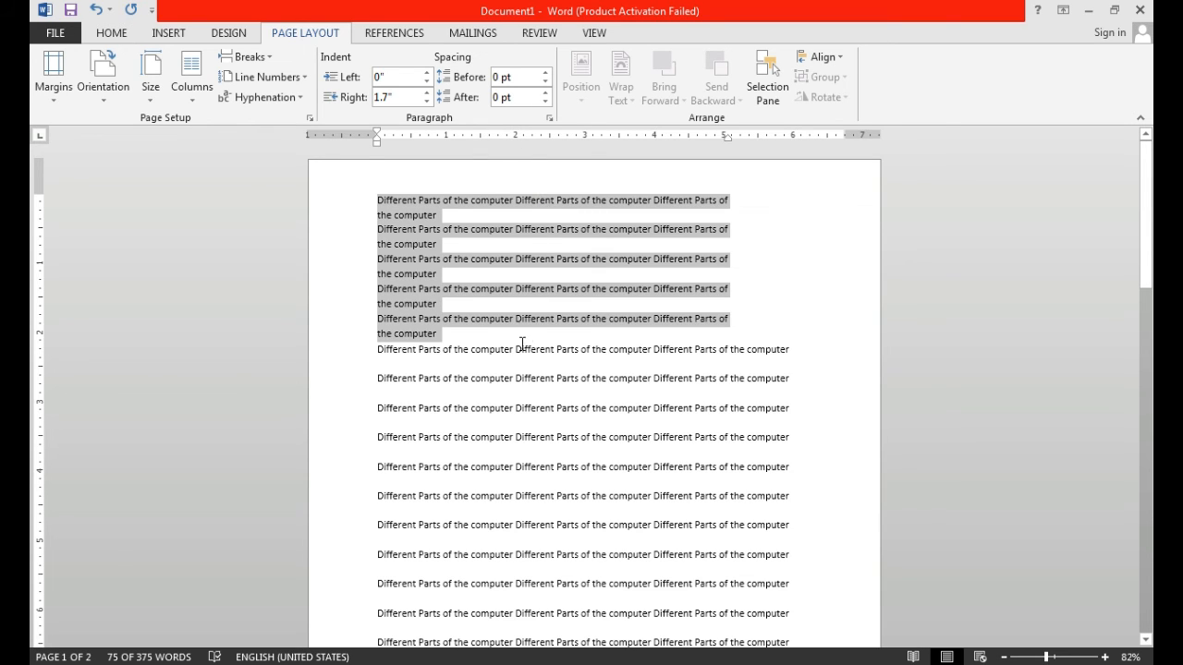
- Preview other font sizes and typefaces on the selected five lines without applying any
{"action": "left_click", "coordinate": [112, 33]}
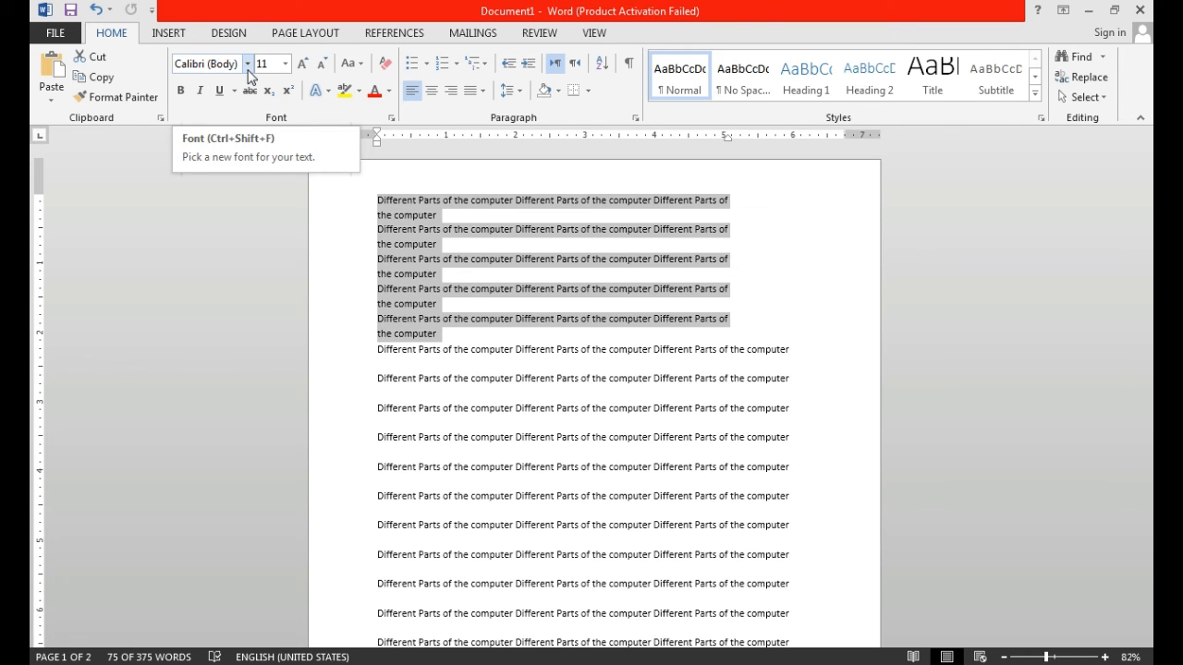
{"action": "left_click", "coordinate": [284, 63]}
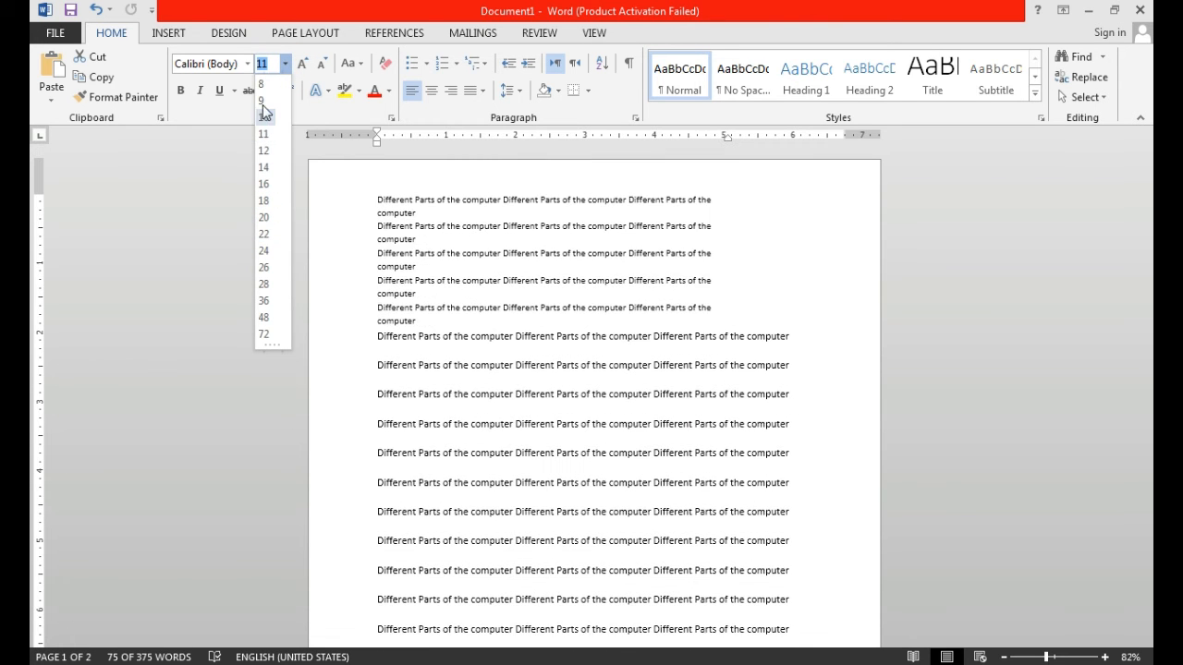
{"action": "left_click", "coordinate": [248, 63]}
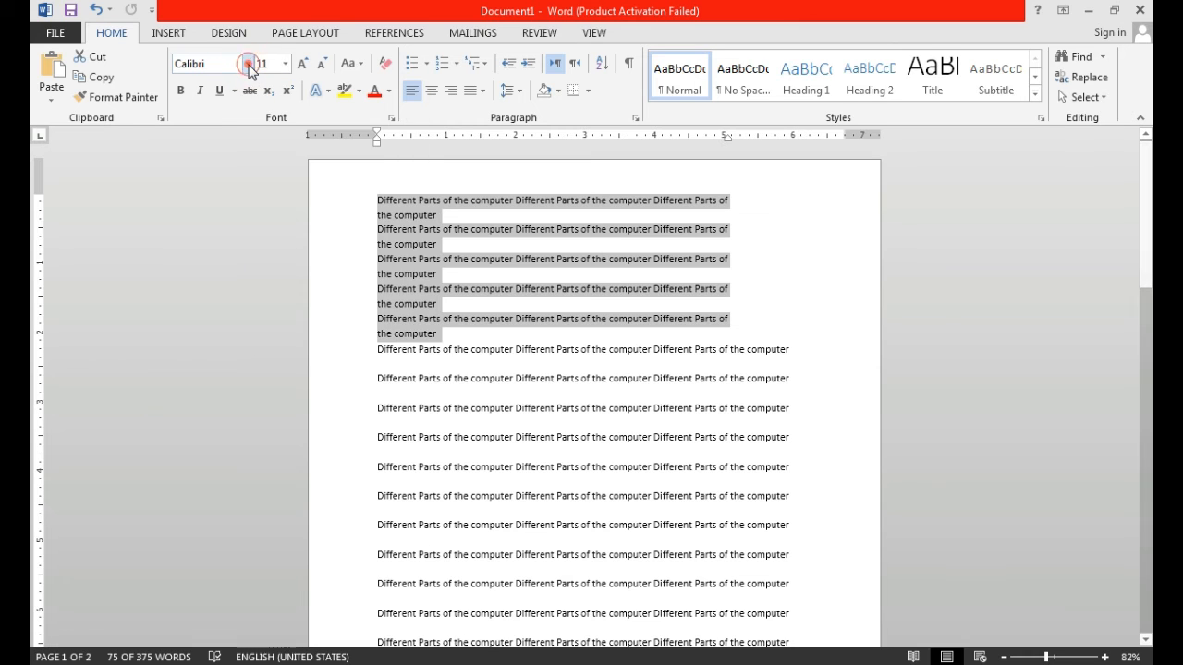
{"action": "left_click", "coordinate": [248, 63]}
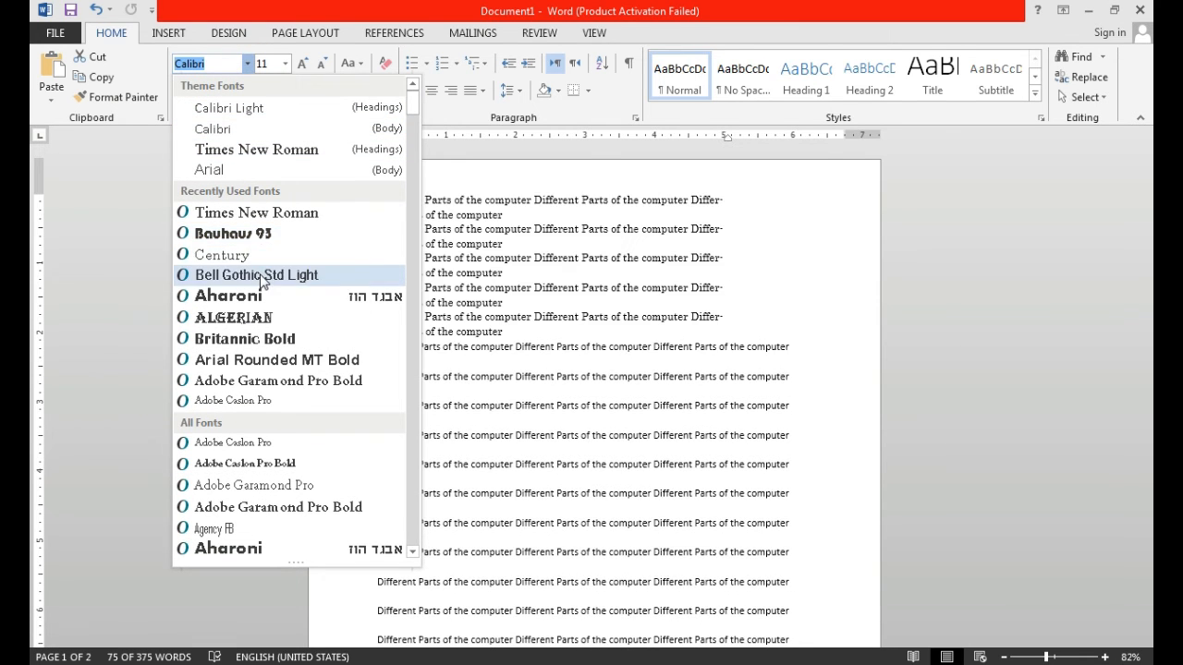
{"action": "left_click", "coordinate": [763, 236]}
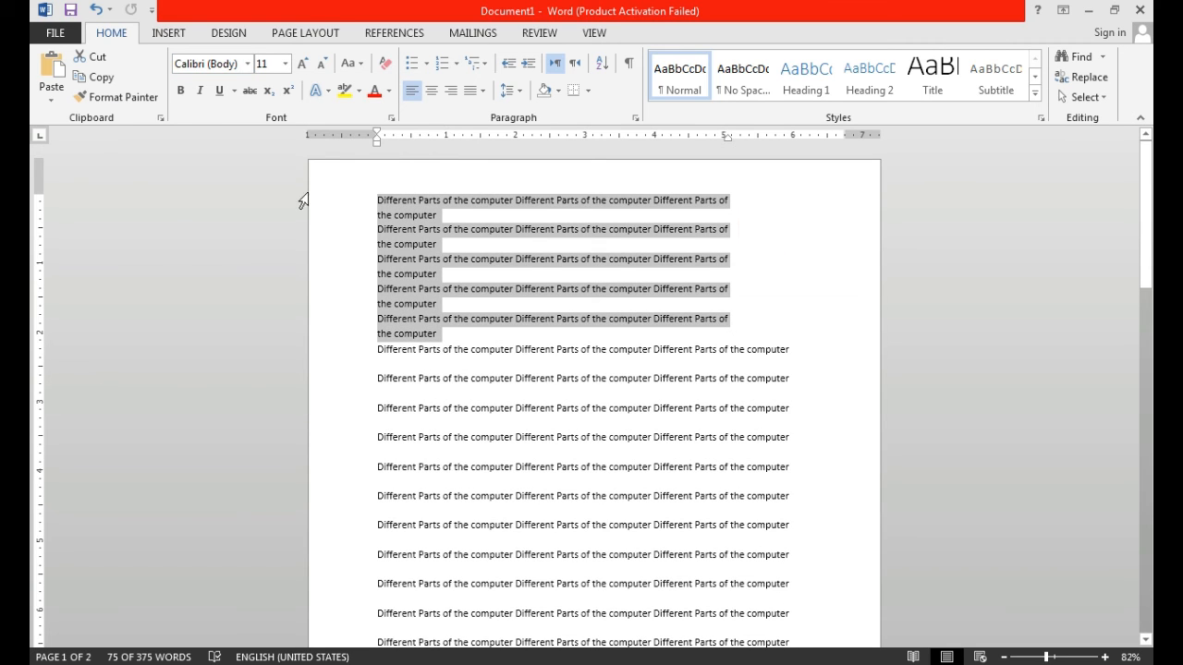
- Format the selected five lines as bold, italic and underlined
{"action": "left_click", "coordinate": [181, 95]}
{"action": "left_click", "coordinate": [181, 96]}
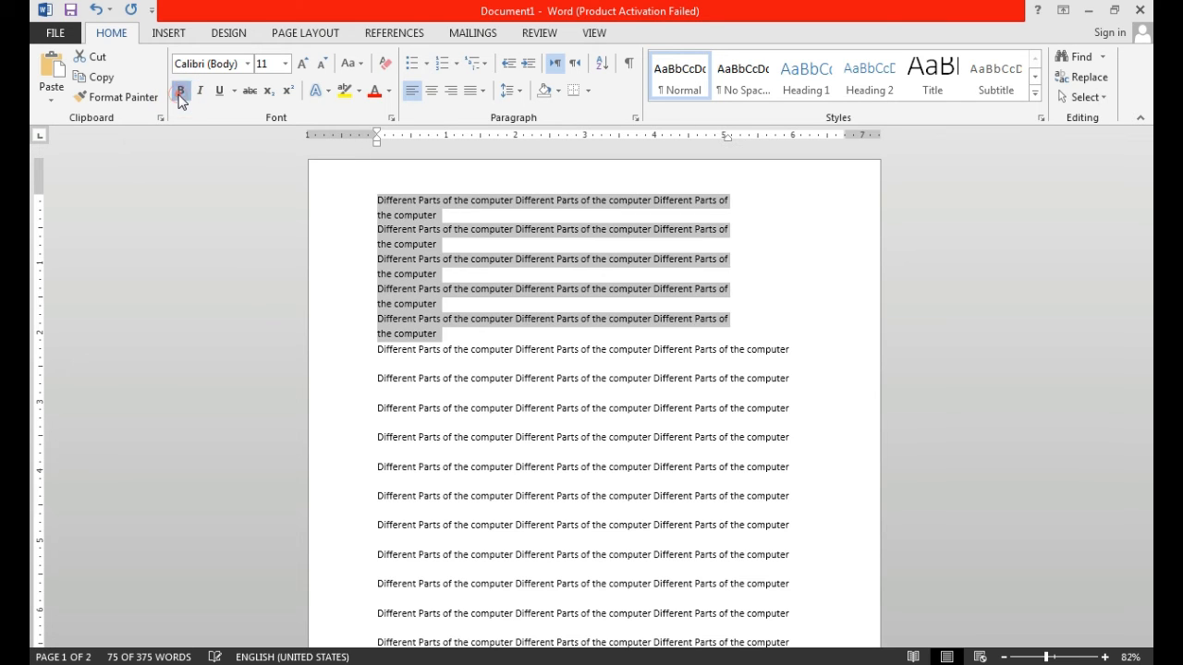
{"action": "left_click", "coordinate": [180, 95]}
{"action": "left_click", "coordinate": [200, 92]}
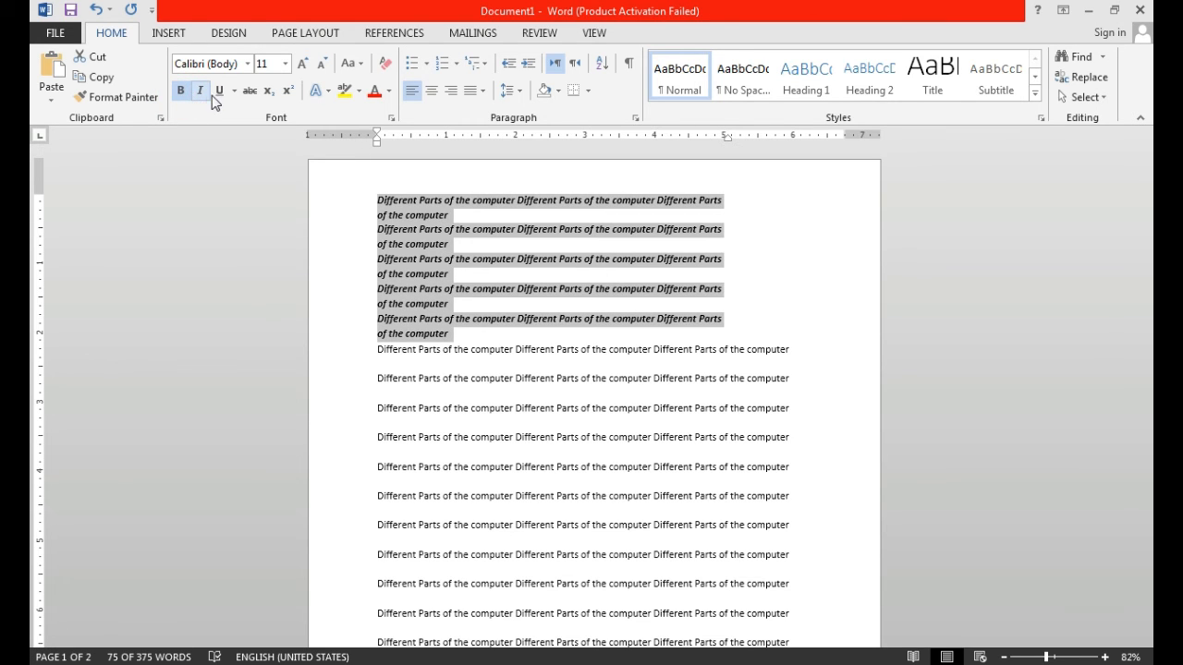
{"action": "left_click", "coordinate": [218, 92]}
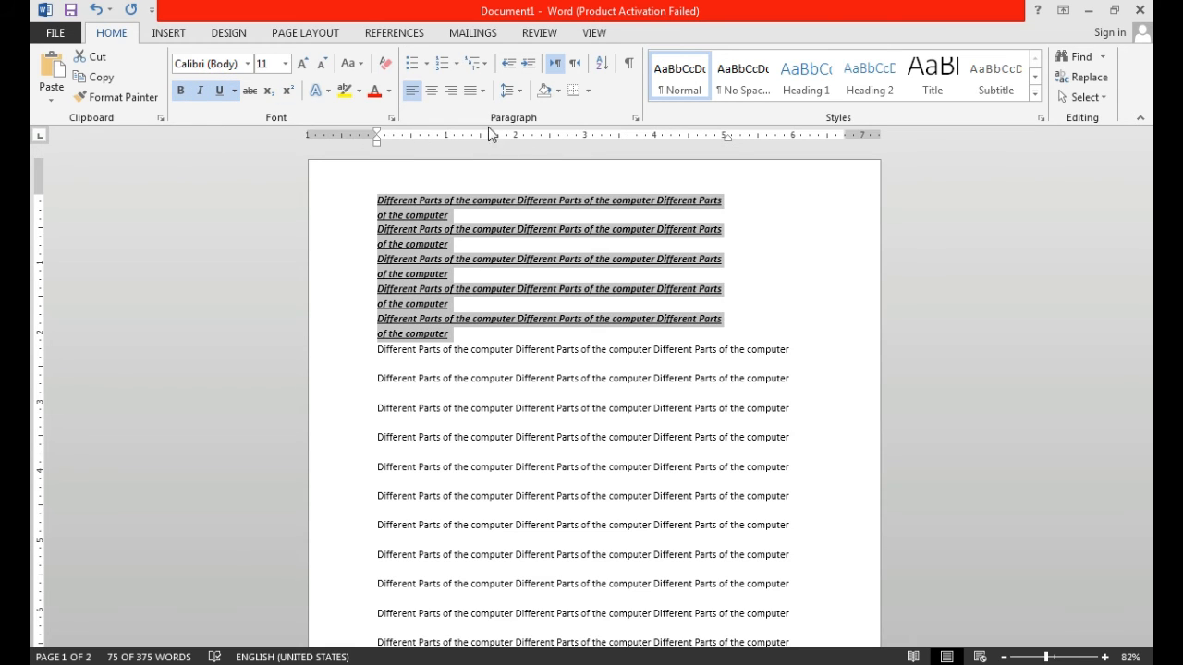
- Preview text highlight colours, including turquoise and violet, on the selected five lines without applying any
{"action": "left_click", "coordinate": [360, 95]}
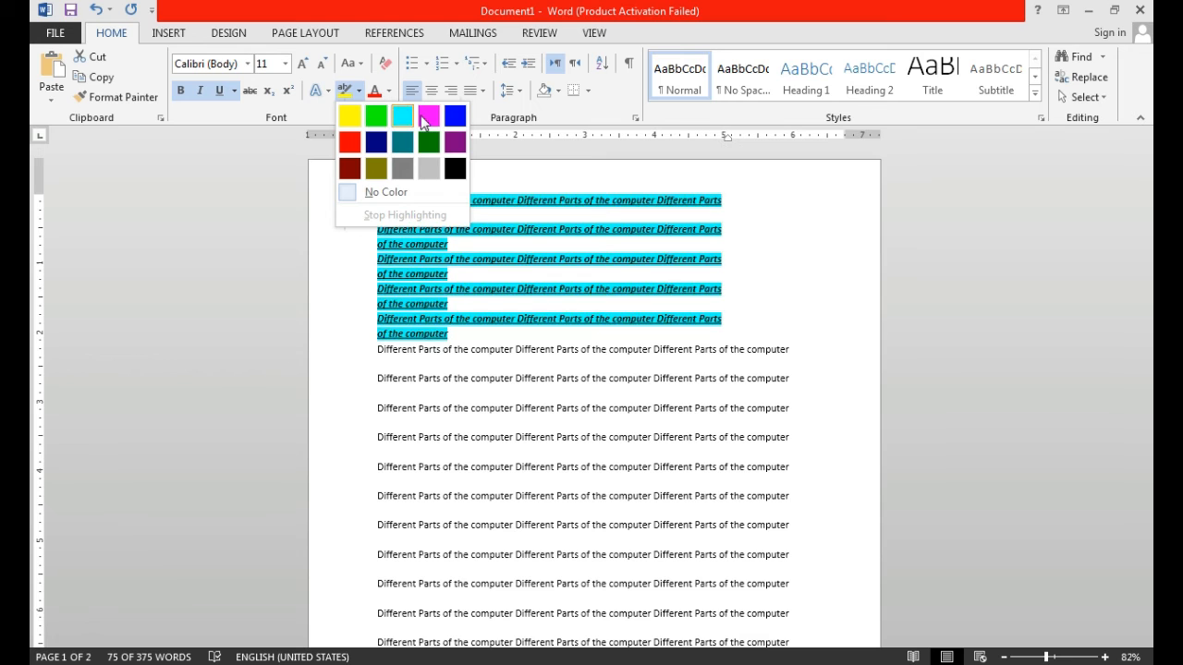
{"action": "left_click", "coordinate": [508, 168]}
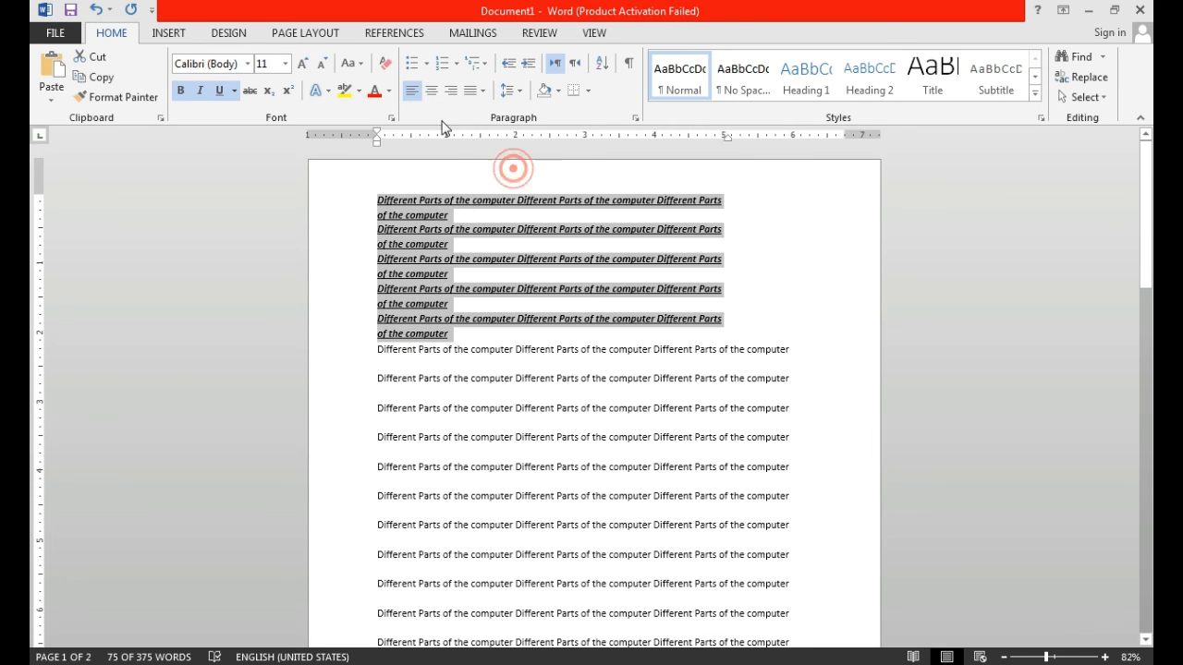
{"action": "left_click", "coordinate": [360, 94]}
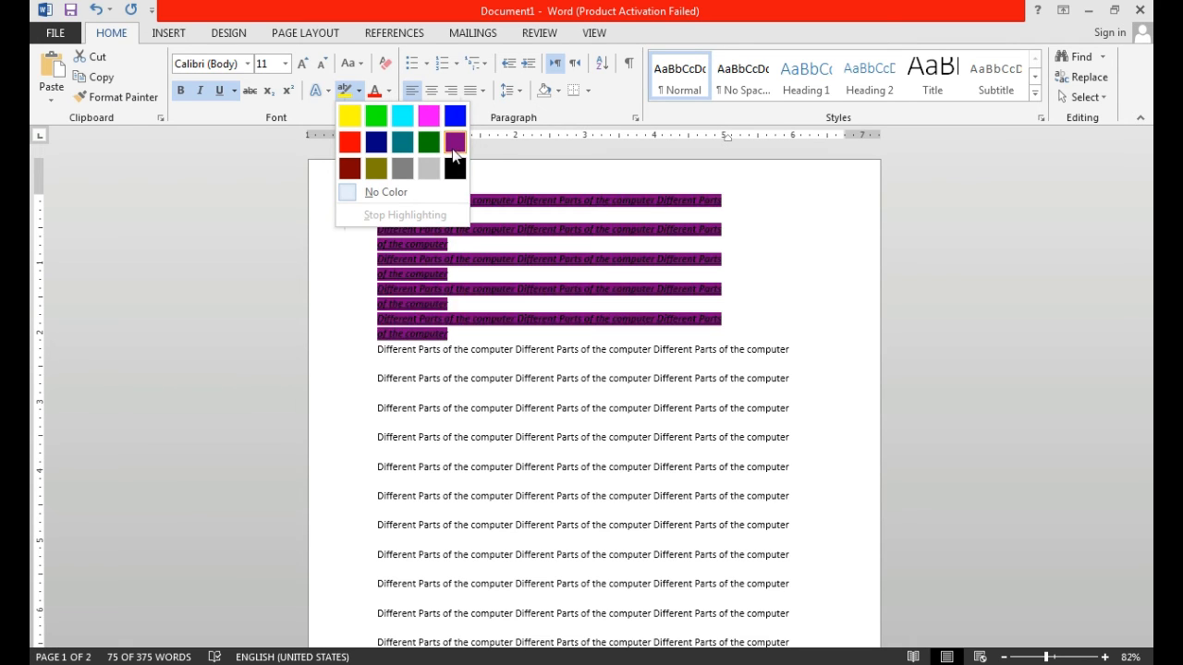
{"action": "left_click", "coordinate": [500, 151]}
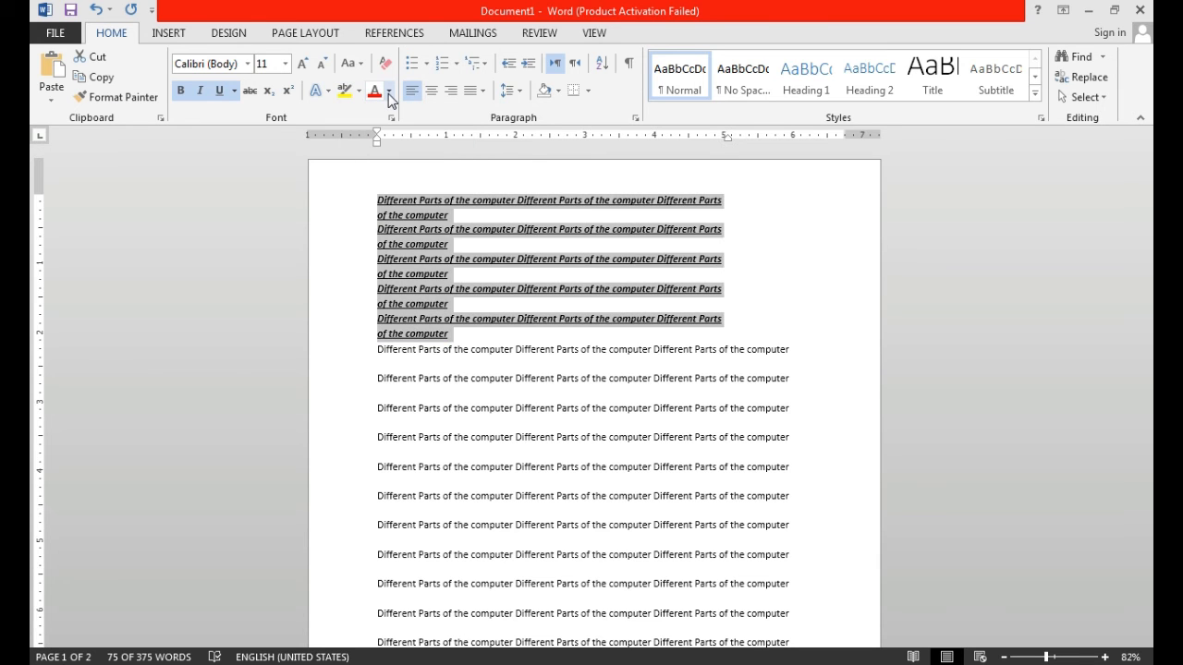
- Set the font colour of the selected five lines to Blue, Accent 1, Darker 25%, then undo that colour change
{"action": "left_click", "coordinate": [389, 92]}
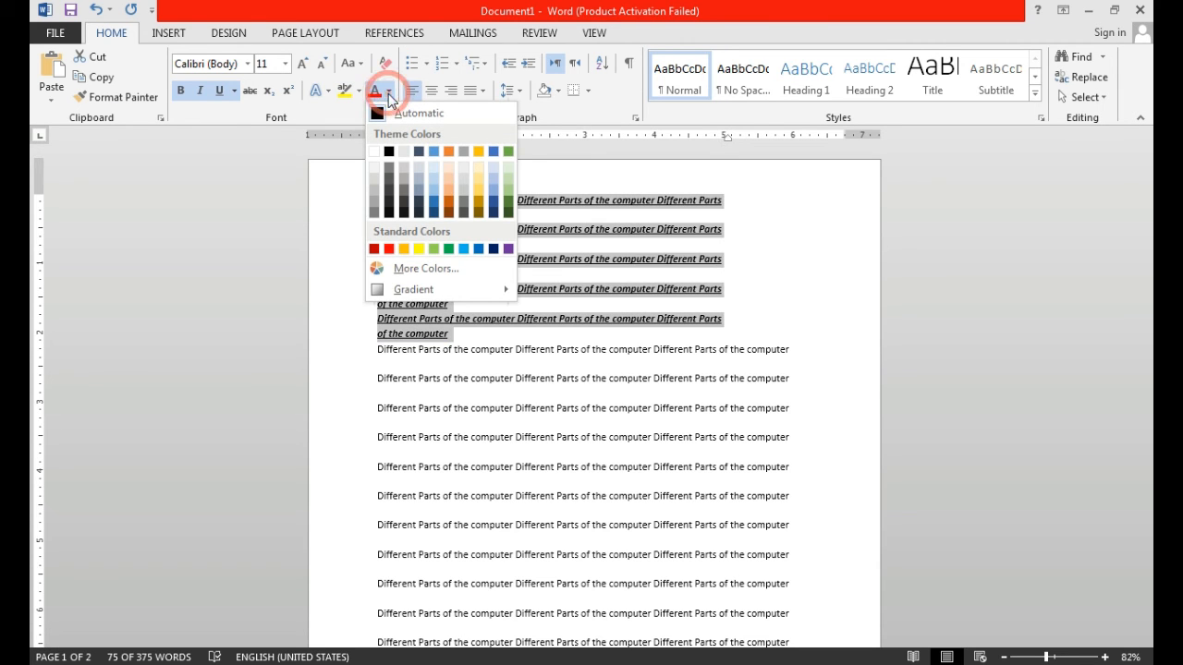
{"action": "left_click", "coordinate": [437, 199]}
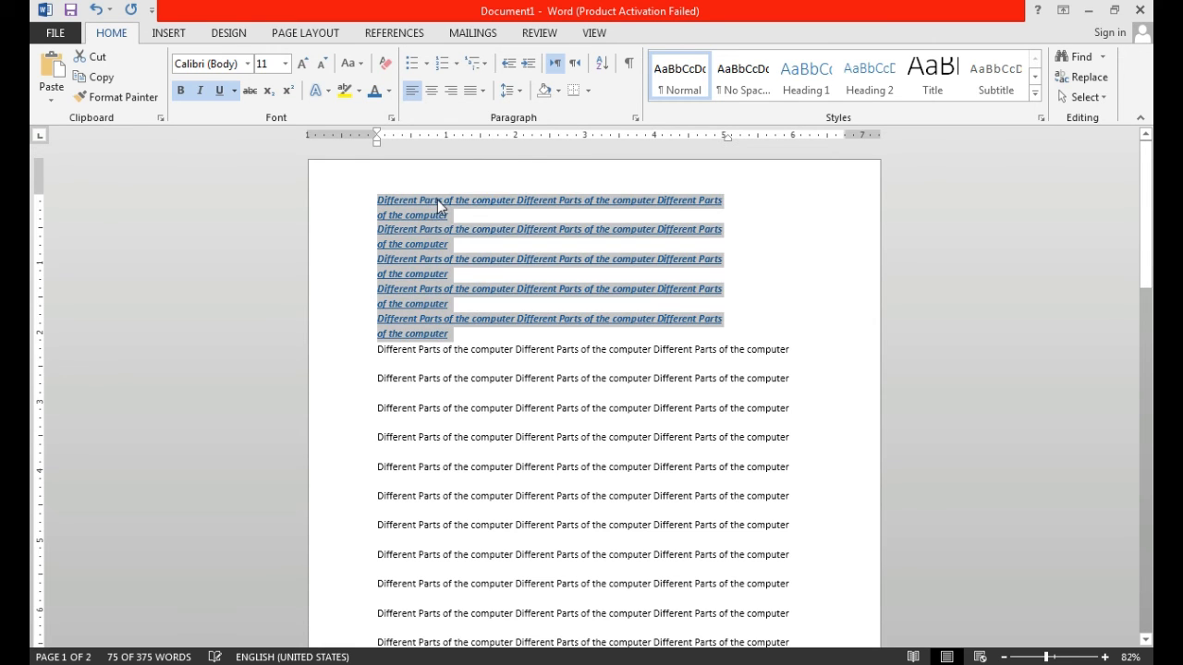
{"action": "left_click", "coordinate": [754, 301]}
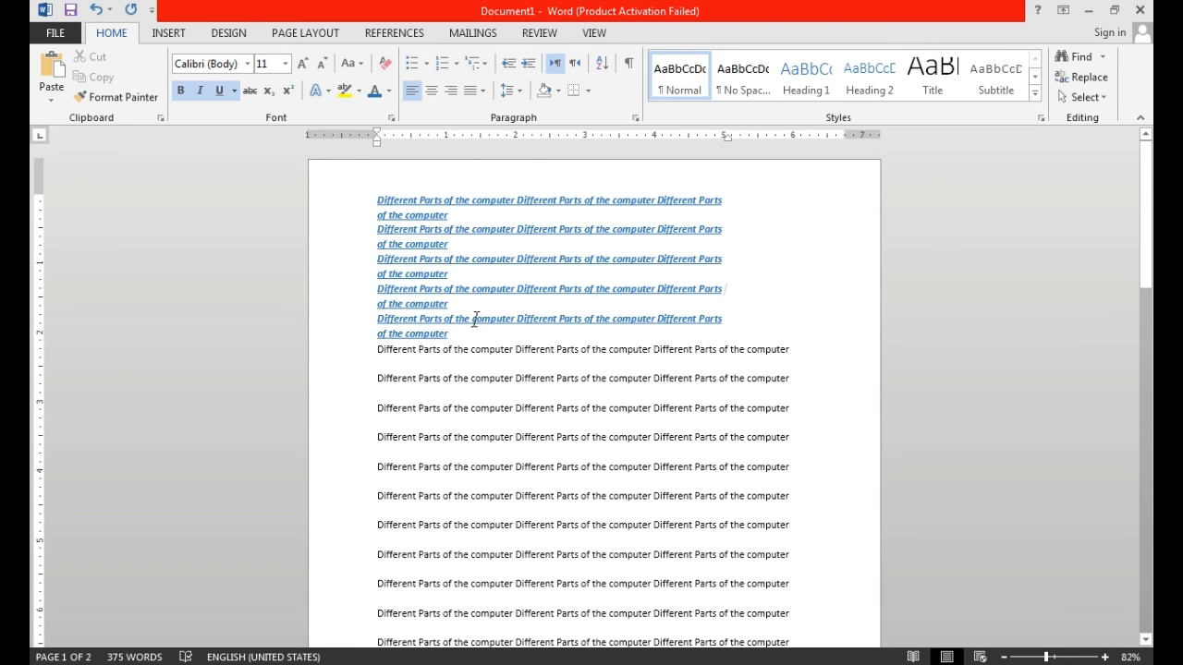
{"action": "key", "text": "ctrl+z"}
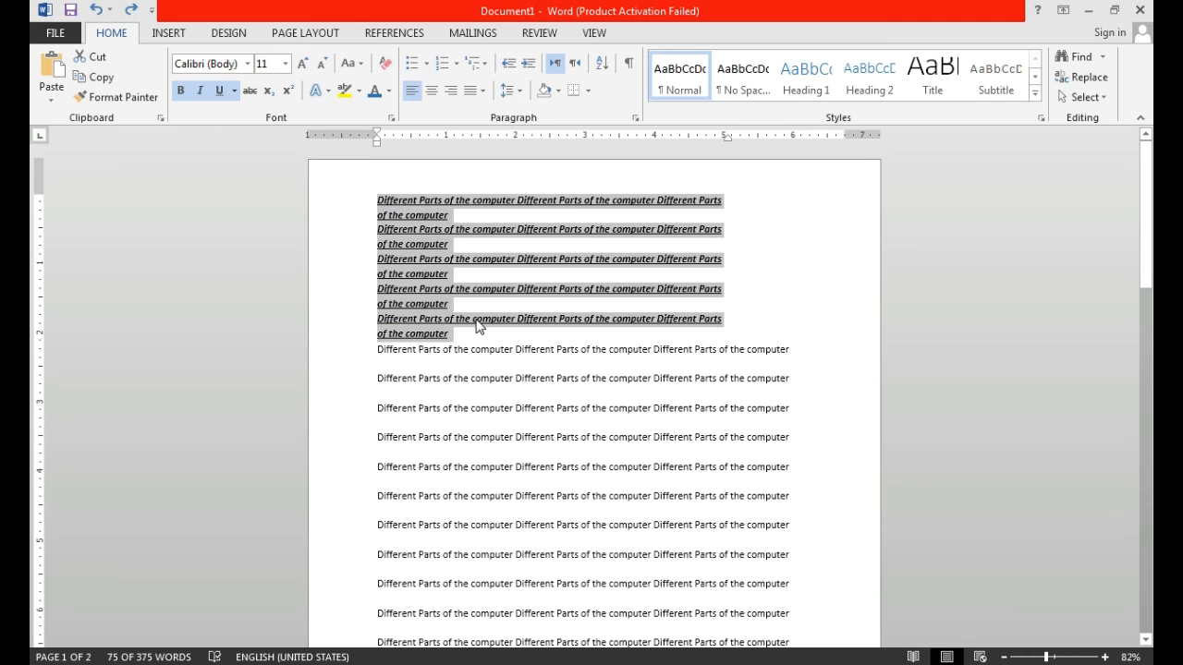
- Change the case of the selected five lines to UPPERCASE, then to Capitalize Each Word
{"action": "left_click", "coordinate": [361, 67]}
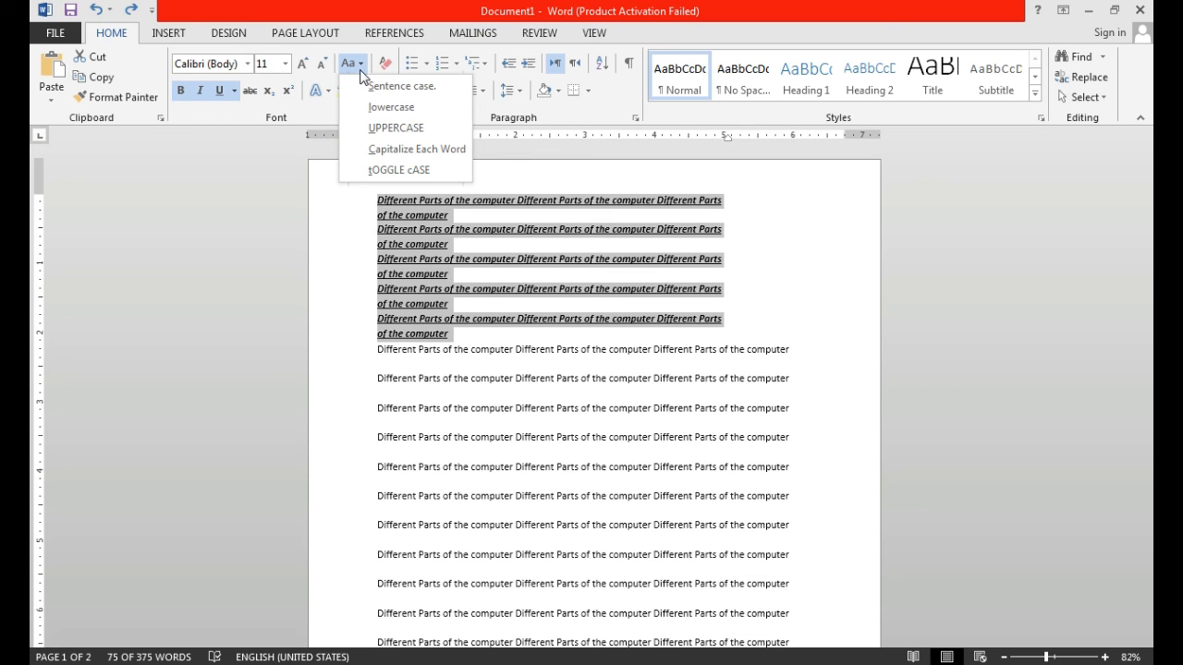
{"action": "left_click", "coordinate": [370, 129]}
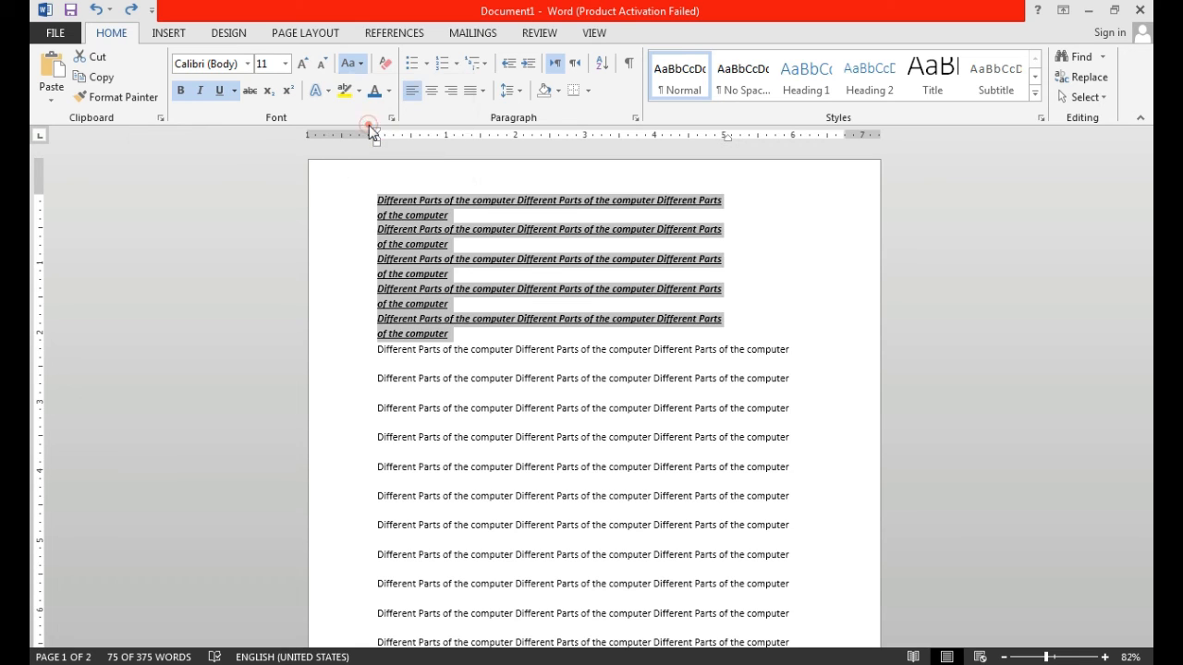
{"action": "left_click", "coordinate": [355, 65]}
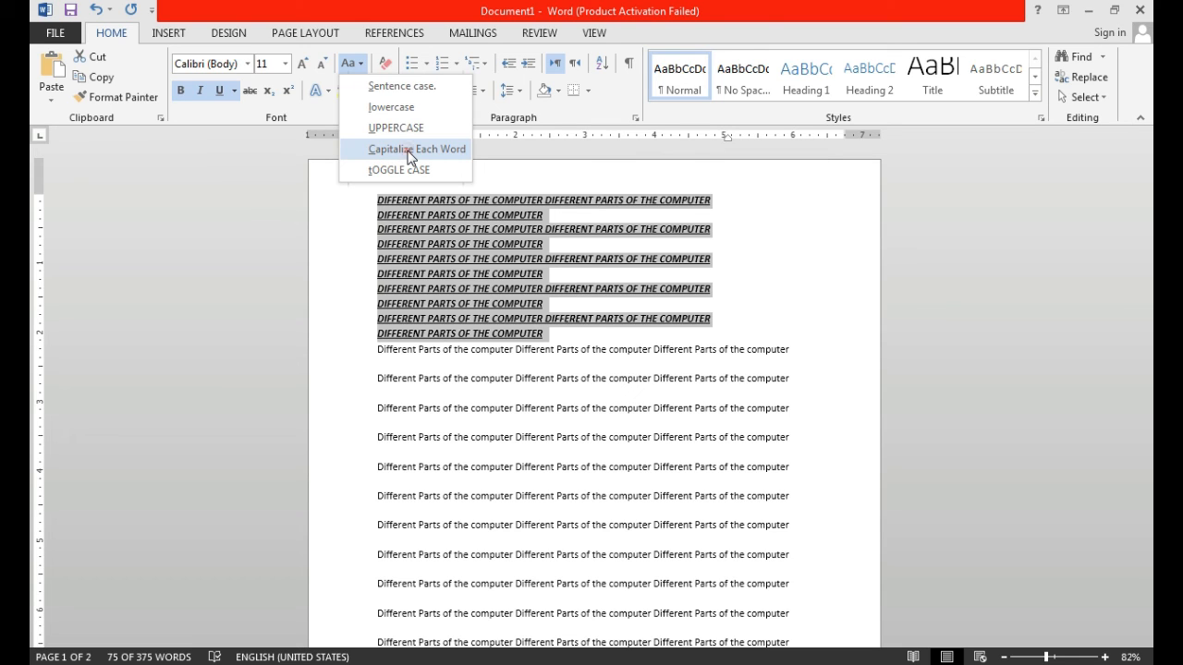
{"action": "left_click", "coordinate": [410, 157]}
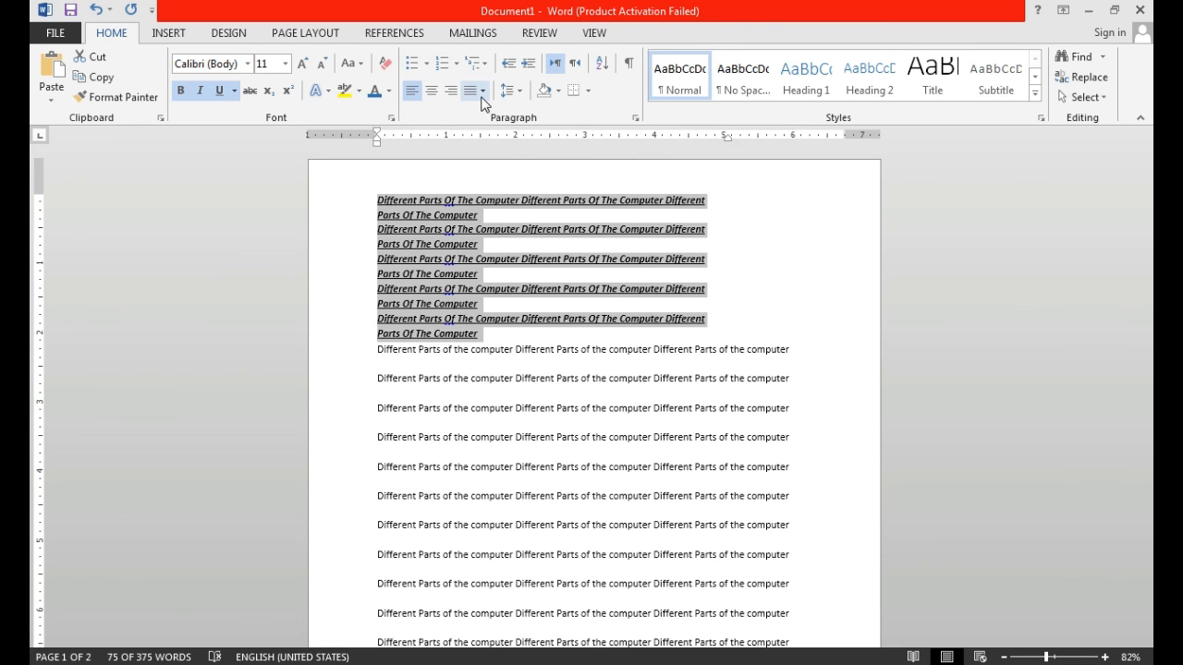
- Centre the selected five lines, align them right, and finally set their alignment to Justify
{"action": "left_click", "coordinate": [434, 87]}
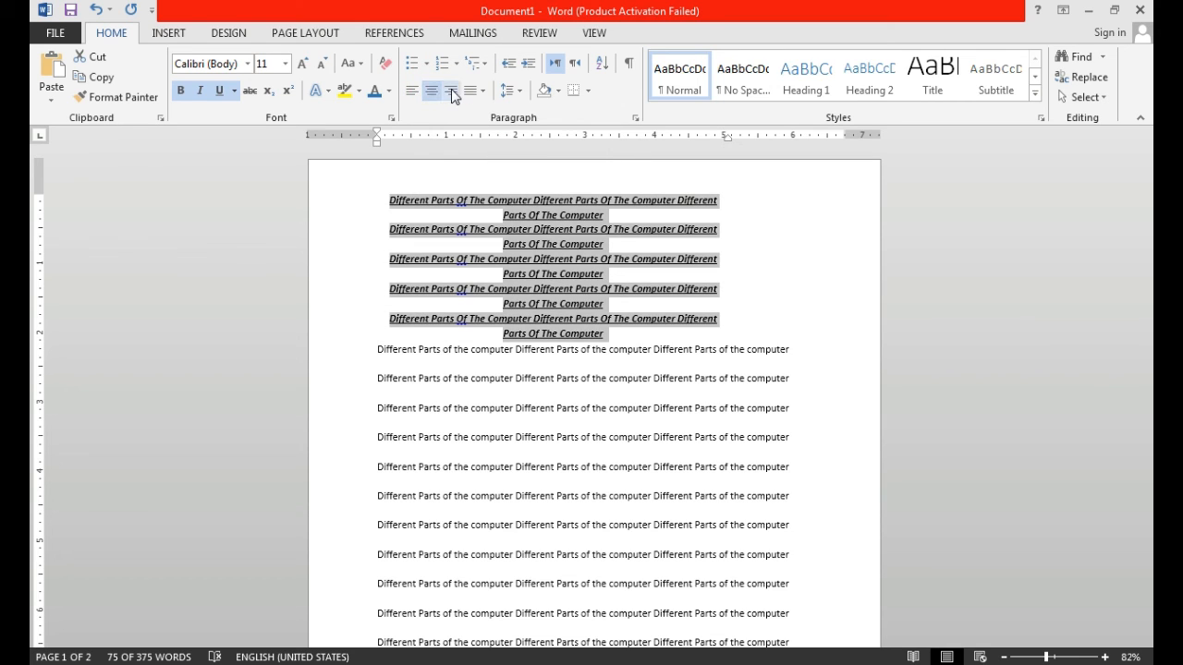
{"action": "left_click", "coordinate": [451, 96]}
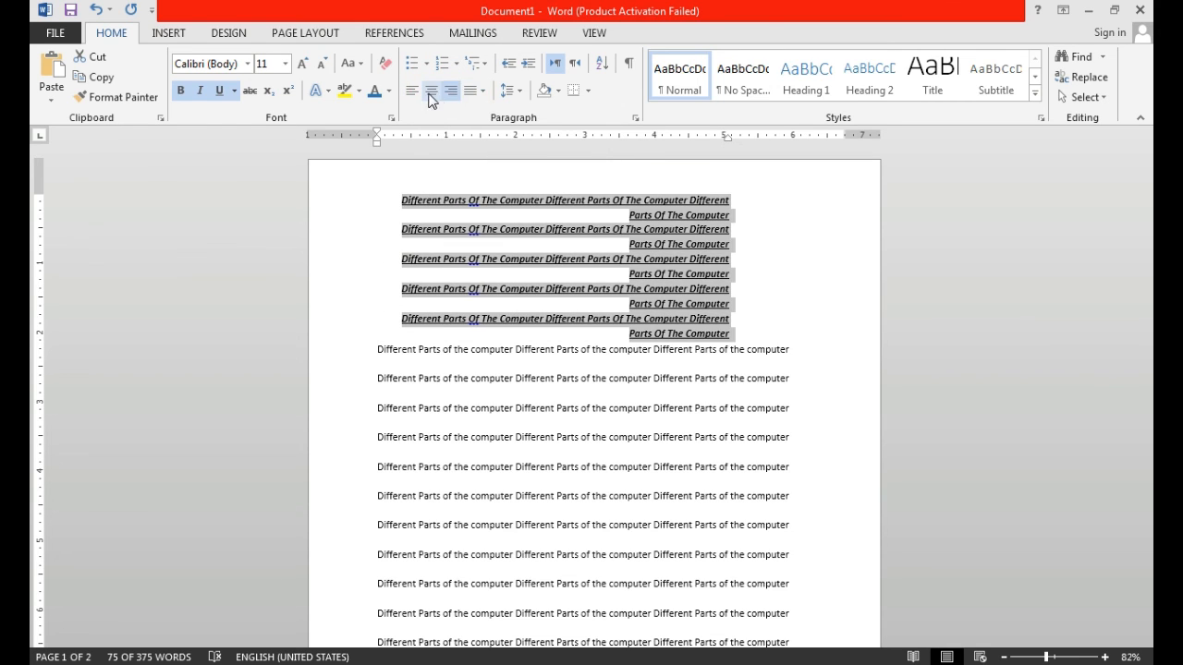
{"action": "left_click", "coordinate": [481, 93]}
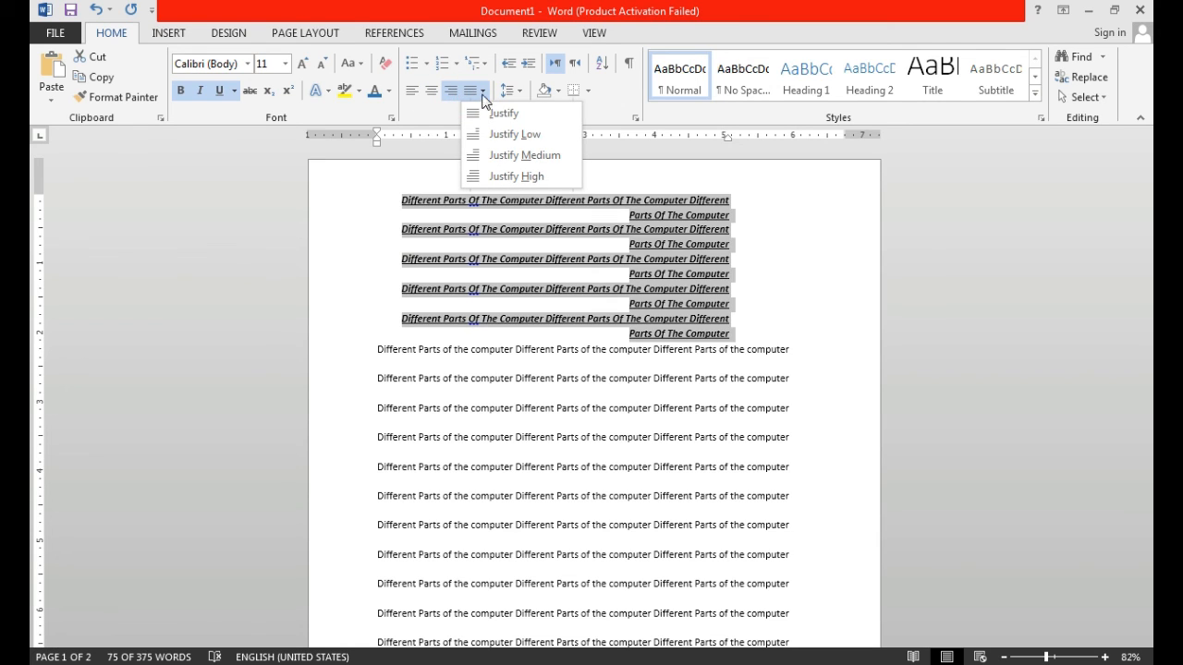
{"action": "left_click", "coordinate": [499, 114]}
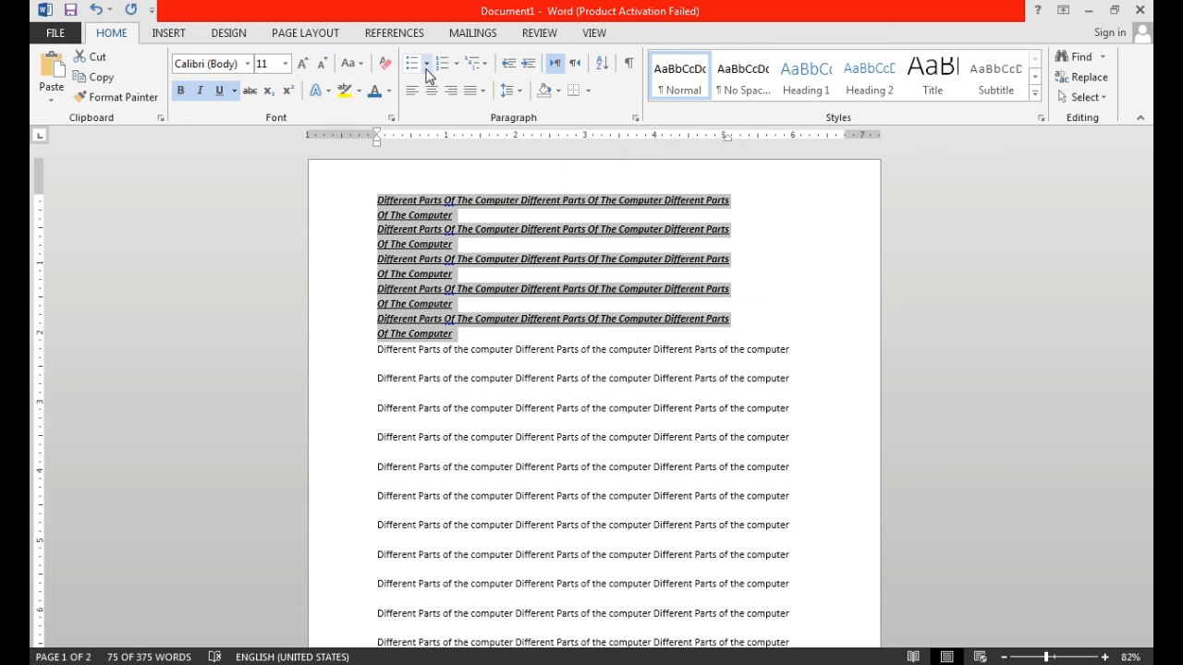
- Add check mark bullets to the selected five lines, then replace the bullets with 1., 2., 3. numbering
{"action": "left_click", "coordinate": [426, 62]}
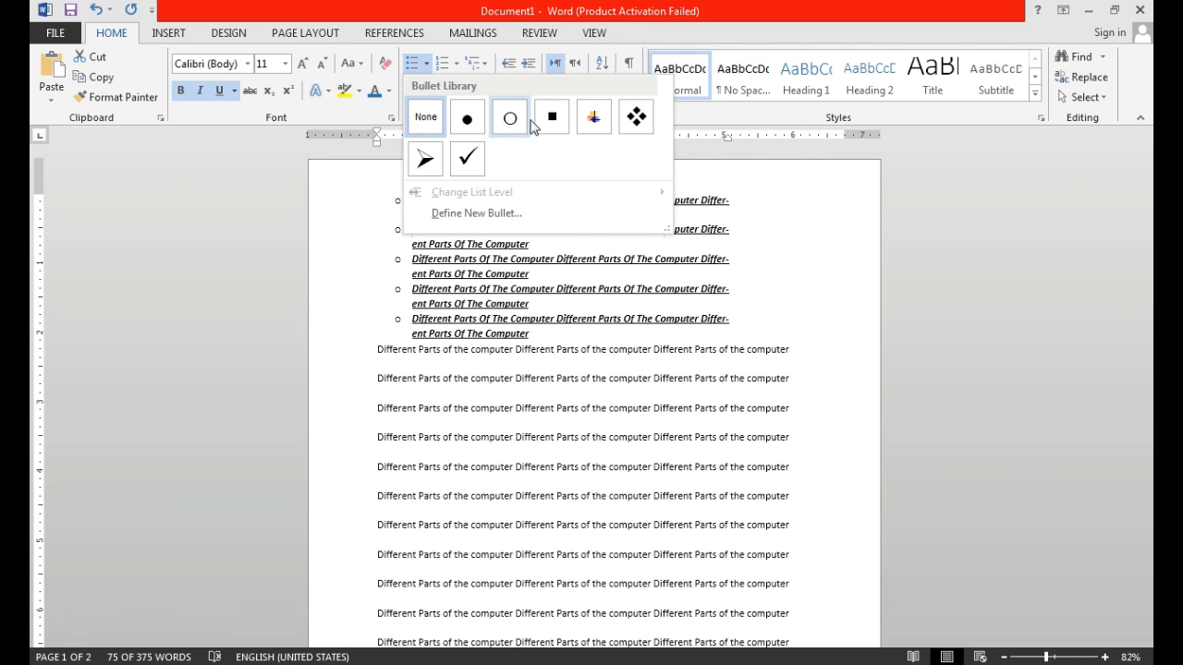
{"action": "left_click", "coordinate": [480, 167]}
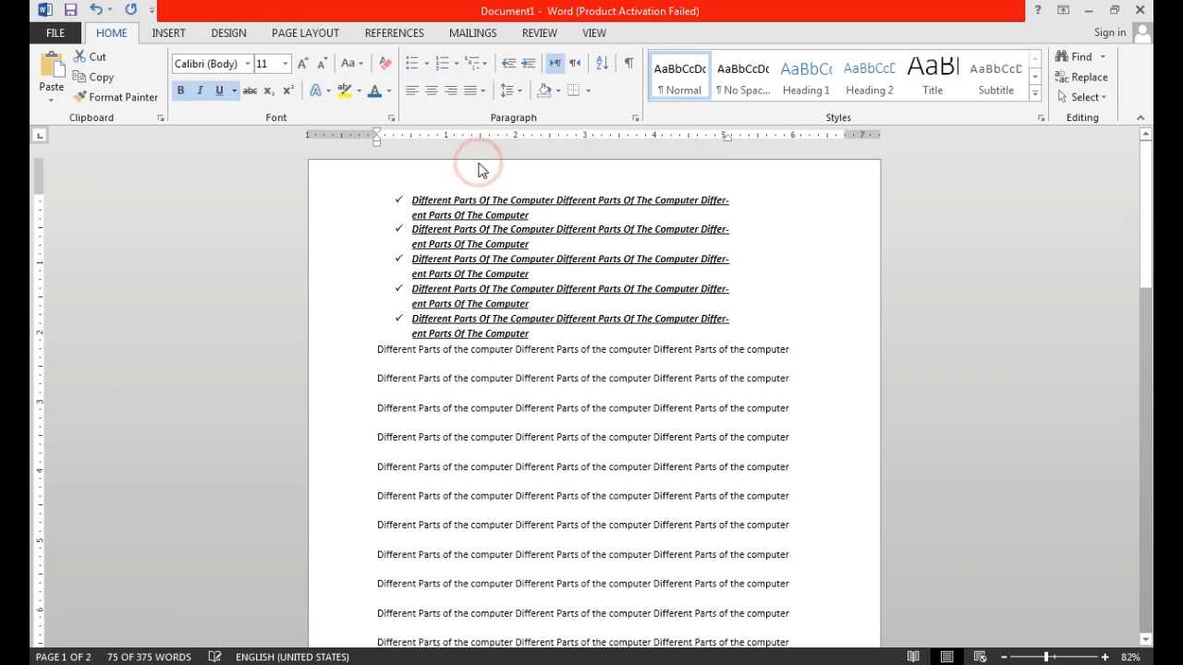
{"action": "left_click", "coordinate": [457, 65]}
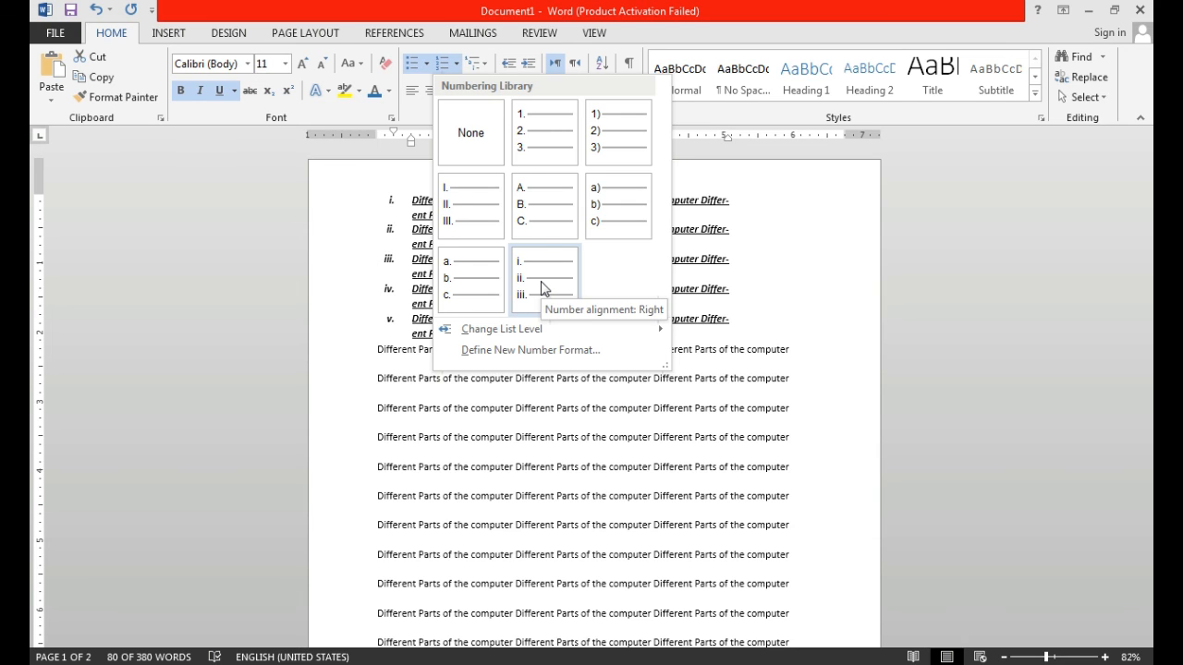
{"action": "left_click", "coordinate": [556, 143]}
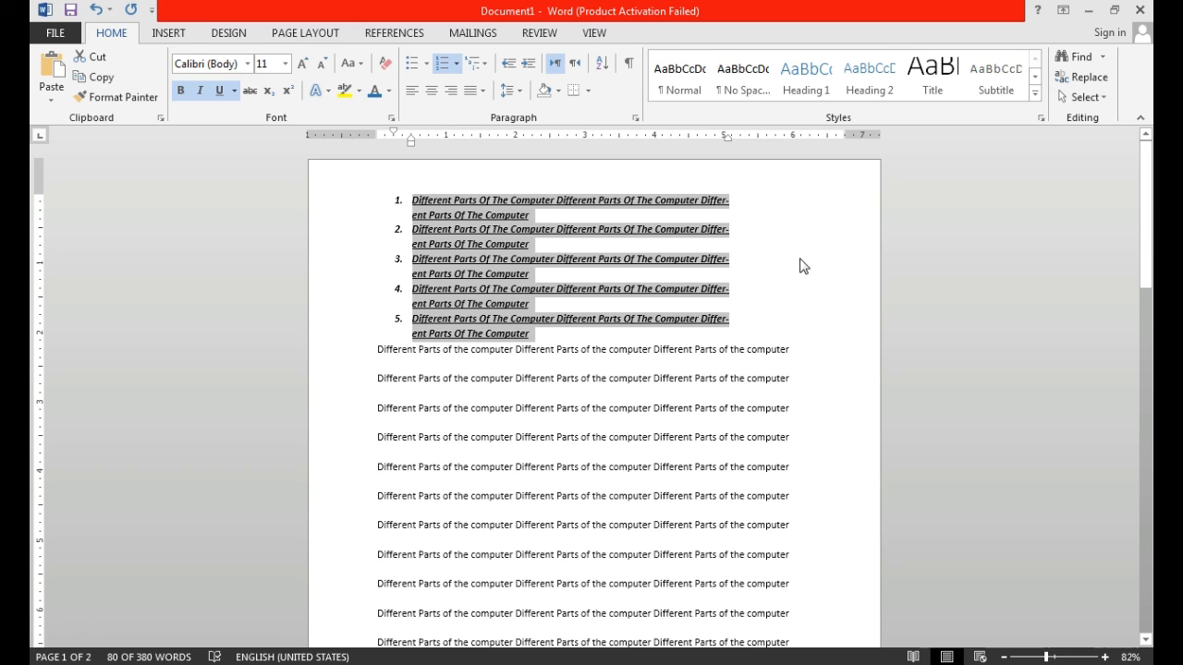
{"action": "left_click", "coordinate": [739, 328]}
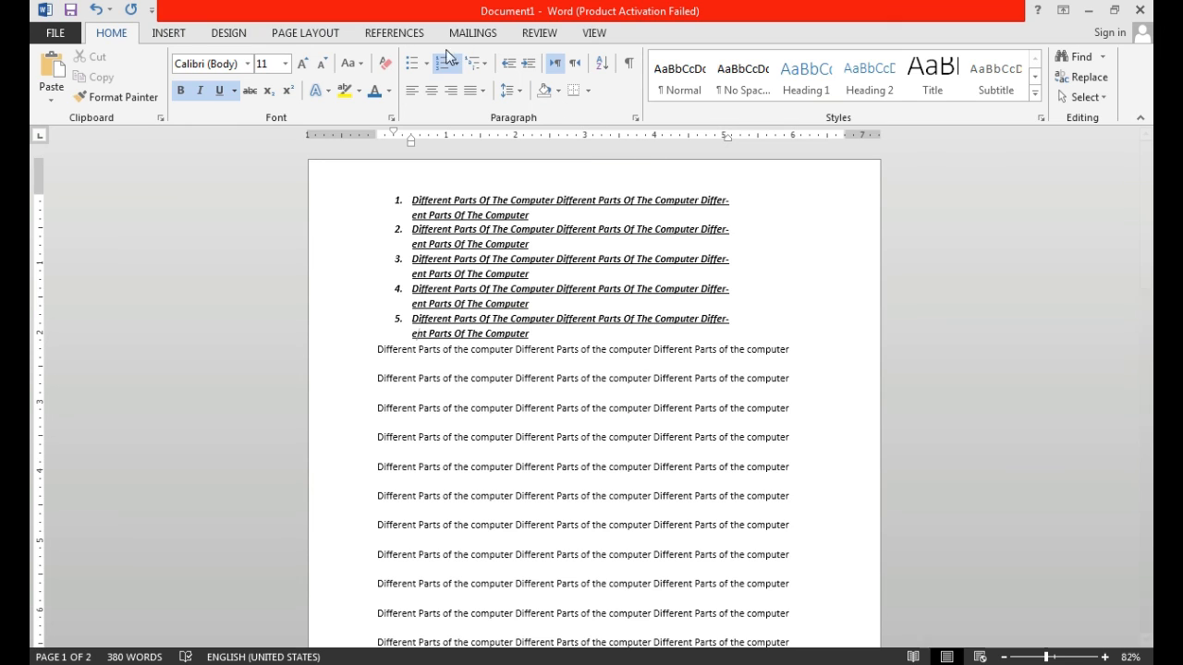
- Browse the full symbol collection and insert the Copyright Sign © at the cursor in the fifth list item
{"action": "left_click", "coordinate": [184, 33]}
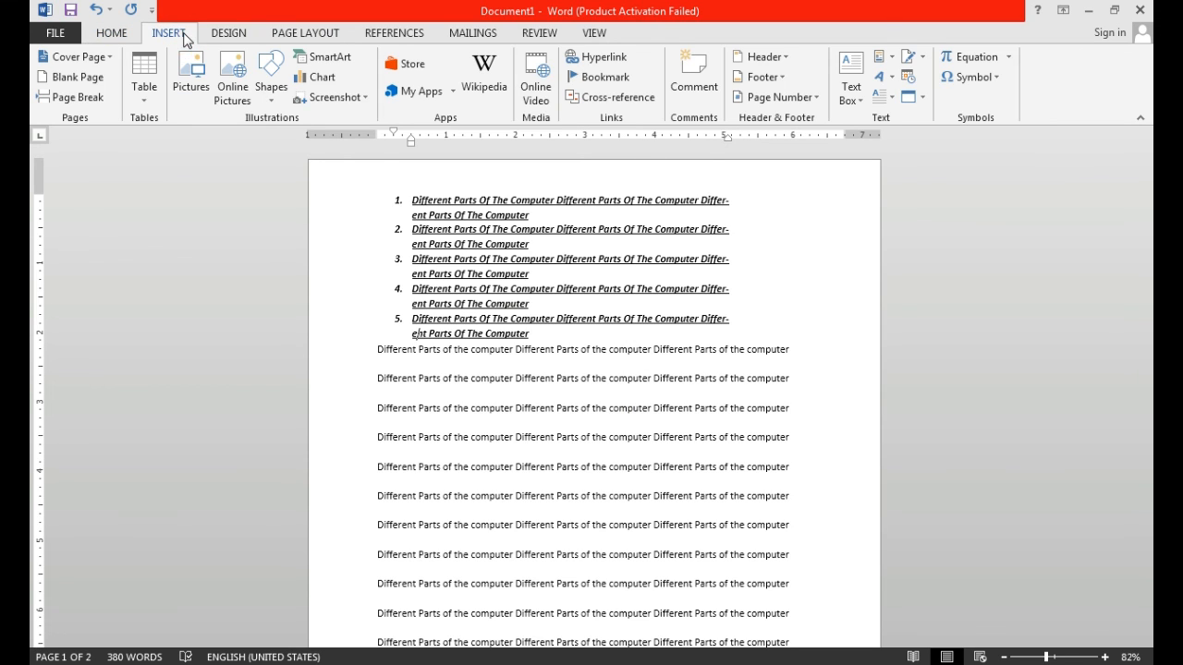
{"action": "left_click", "coordinate": [999, 77]}
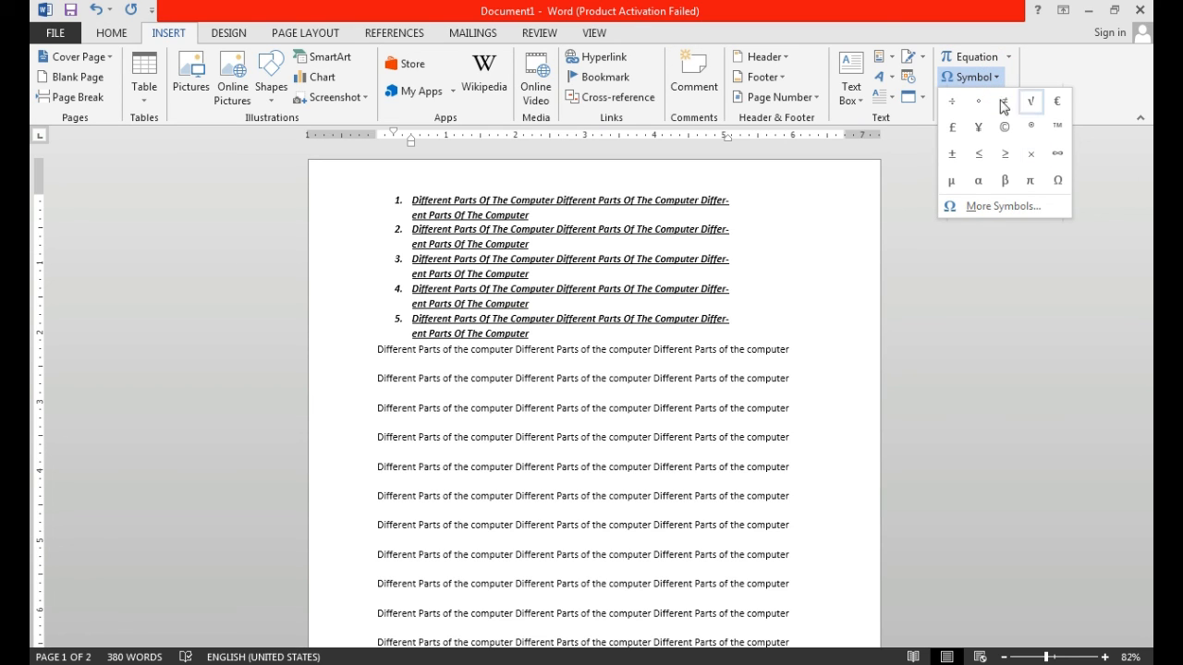
{"action": "left_click", "coordinate": [1021, 208]}
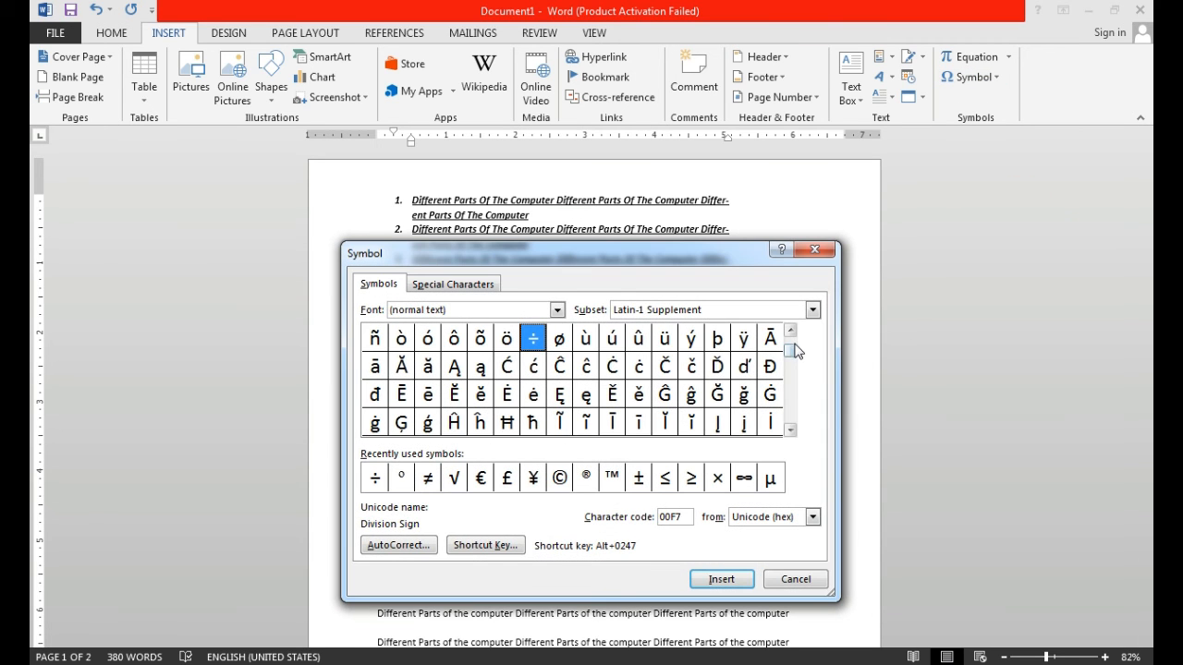
{"action": "left_click", "coordinate": [792, 431]}
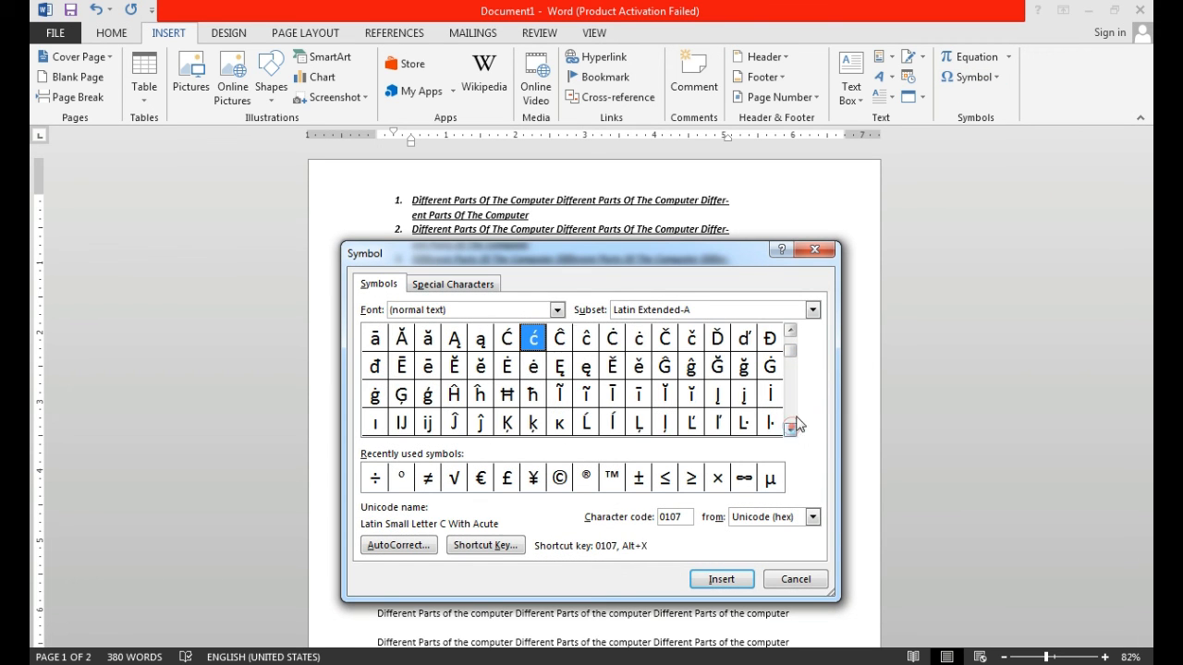
{"action": "left_click", "coordinate": [792, 377]}
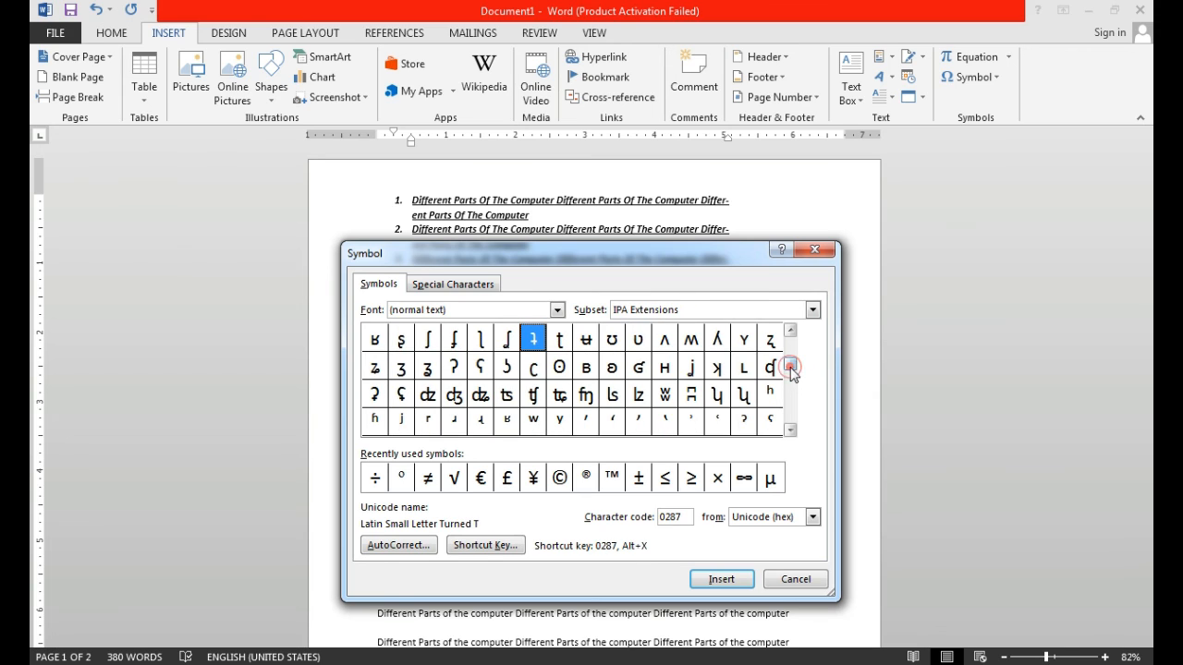
{"action": "left_click_drag", "start_coordinate": [792, 374], "coordinate": [795, 399]}
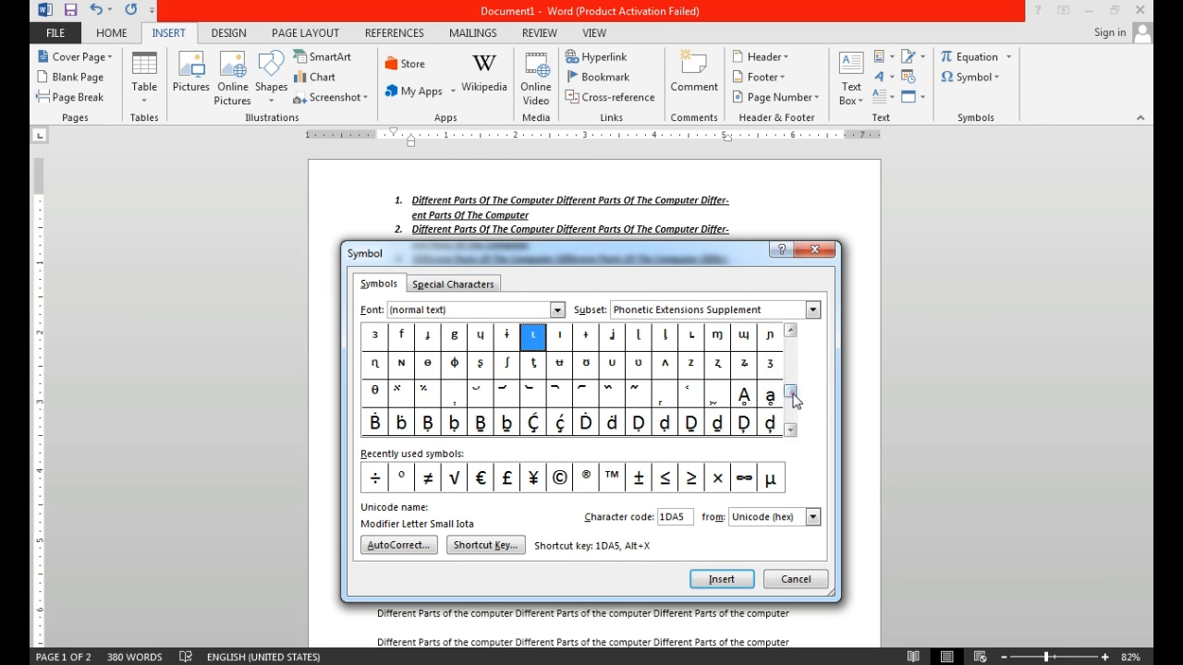
{"action": "left_click_drag", "start_coordinate": [791, 391], "coordinate": [791, 399]}
{"action": "left_click", "coordinate": [588, 478]}
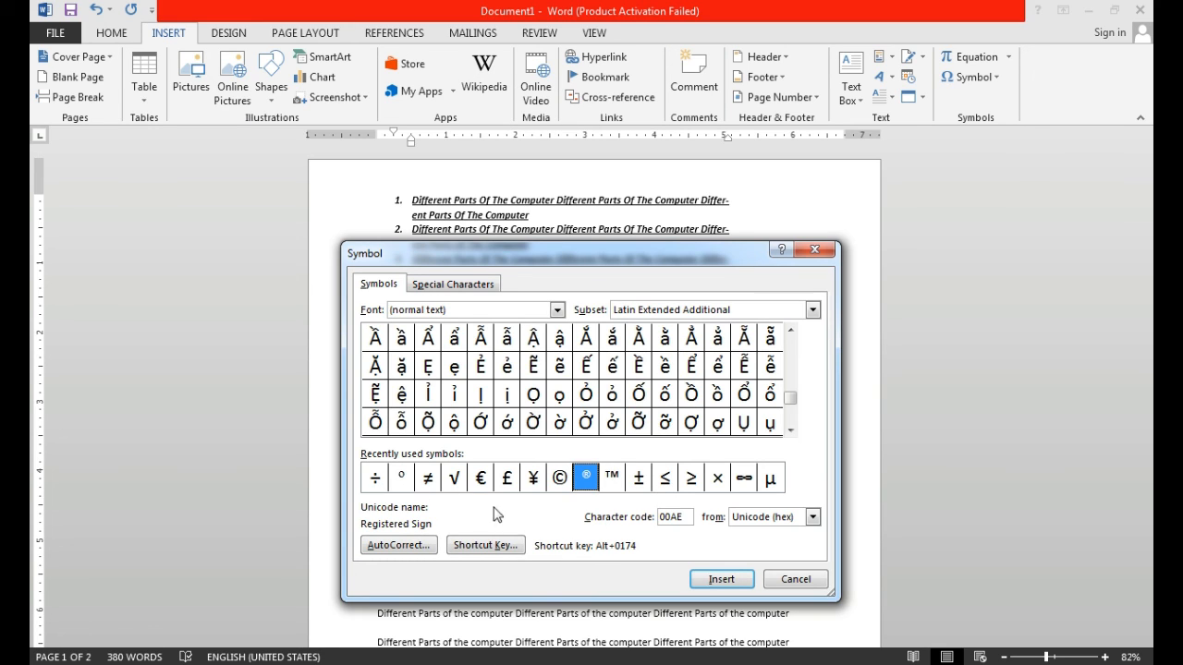
{"action": "left_click", "coordinate": [564, 480]}
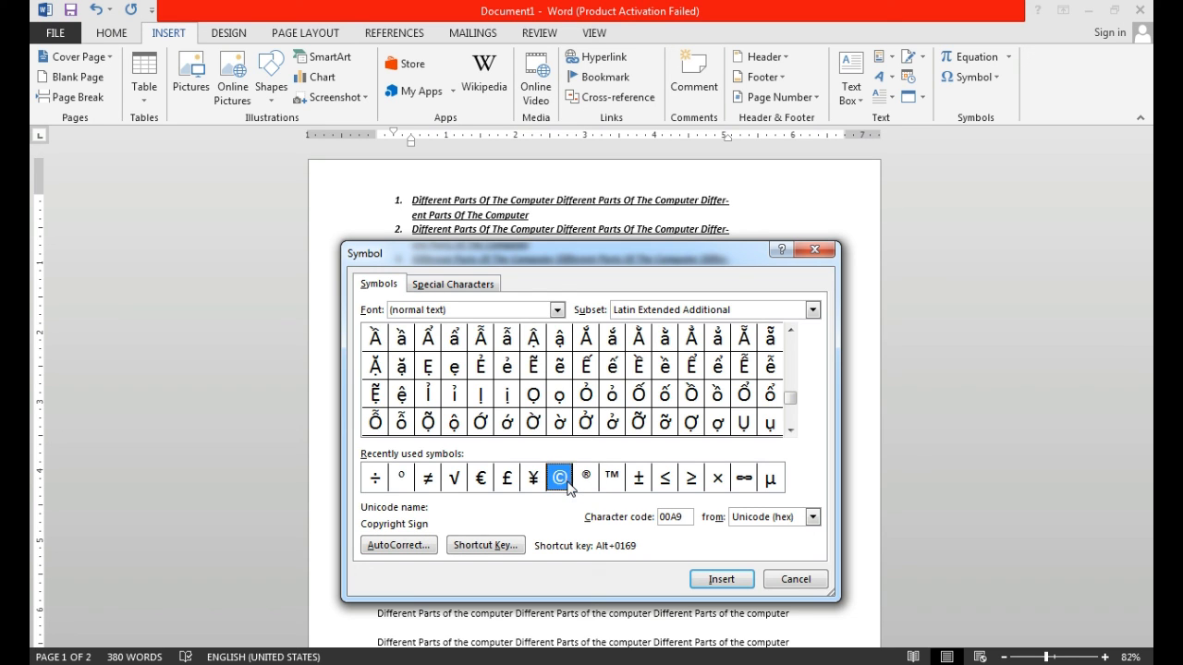
{"action": "left_click", "coordinate": [726, 580]}
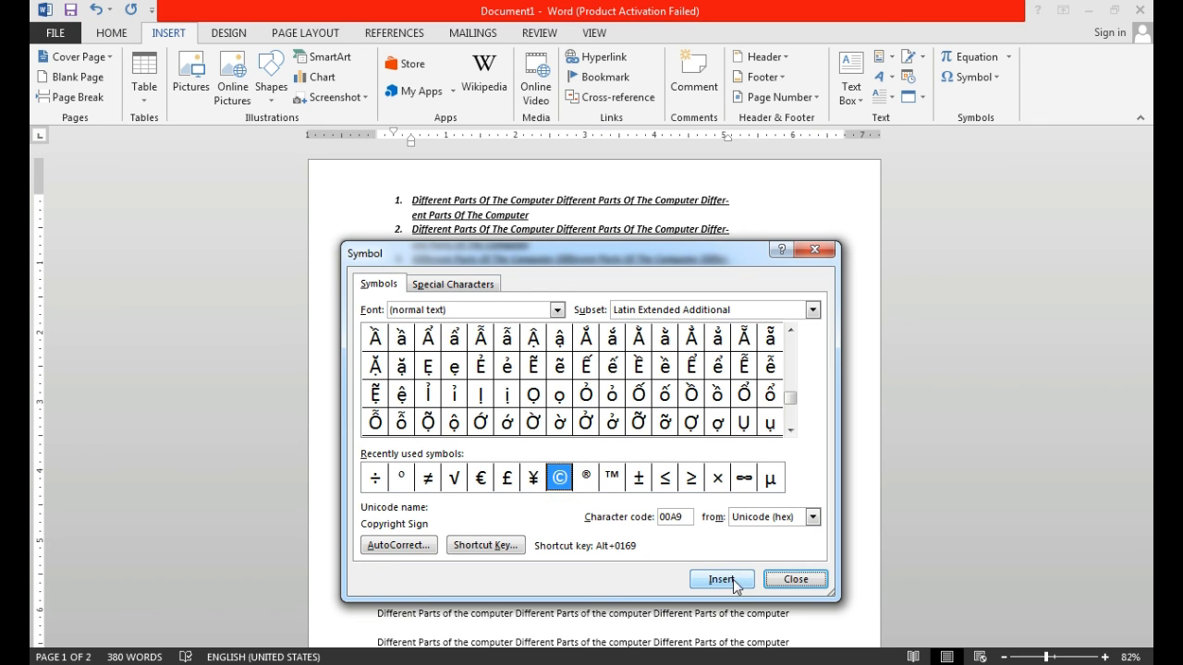
{"action": "left_click", "coordinate": [797, 579]}
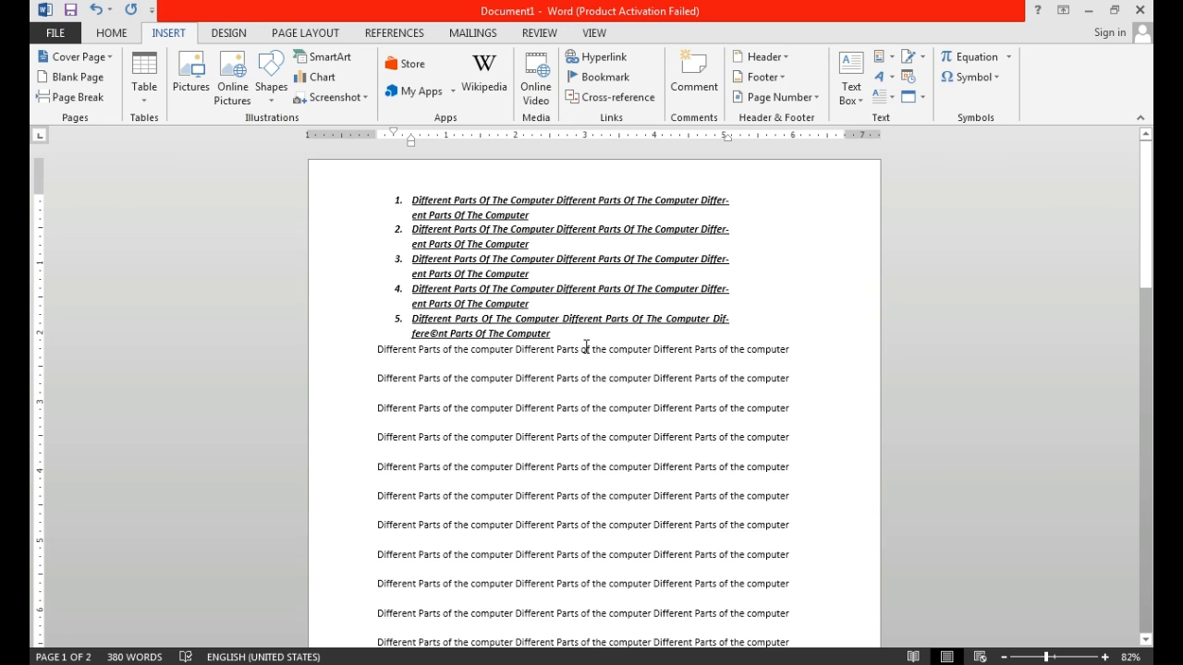
- Enlarge the font of "©nt" in the fifth list item to size 26 and deselect the text
{"action": "double_click", "coordinate": [448, 335]}
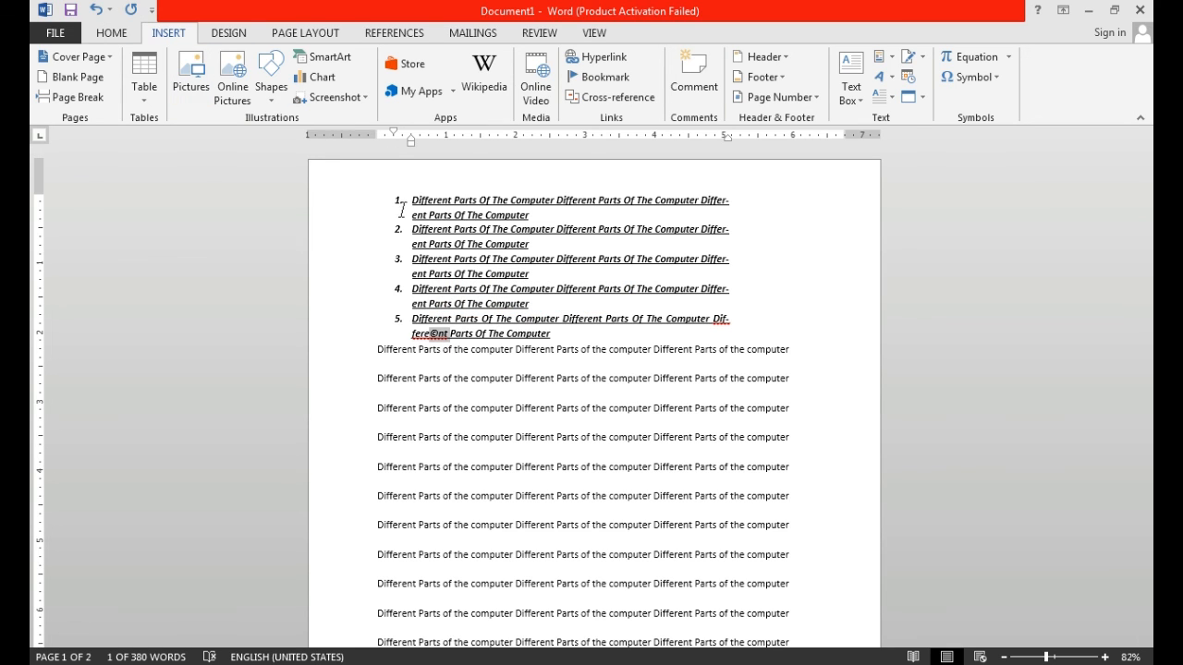
{"action": "left_click", "coordinate": [111, 32]}
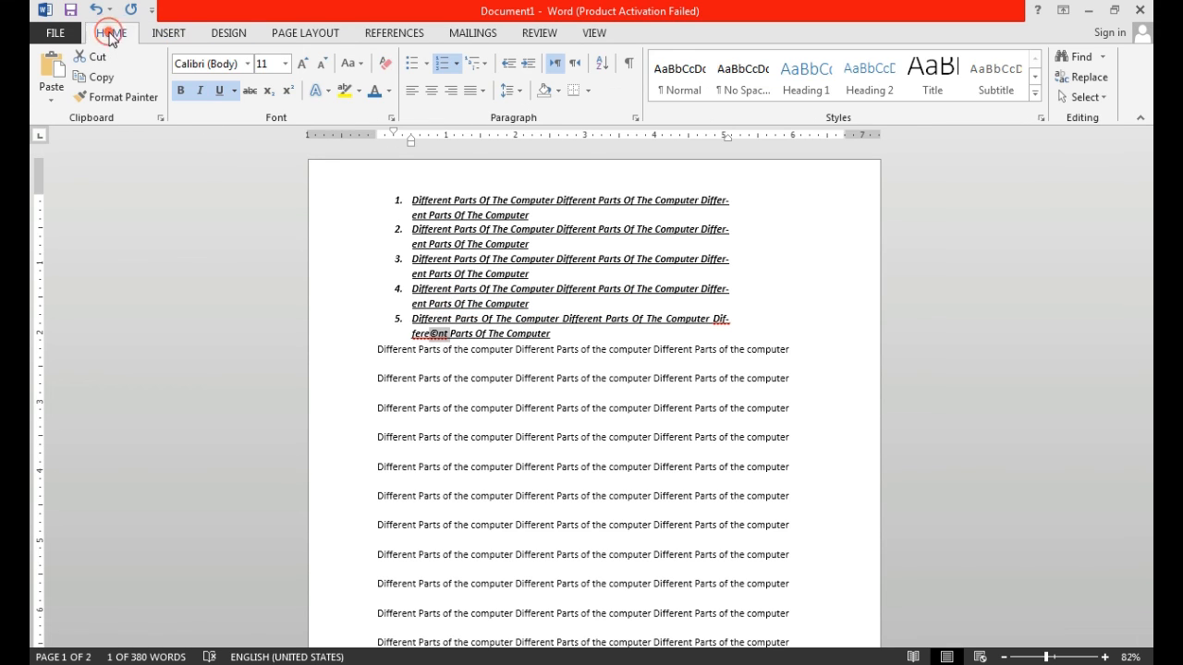
{"action": "left_click", "coordinate": [305, 63]}
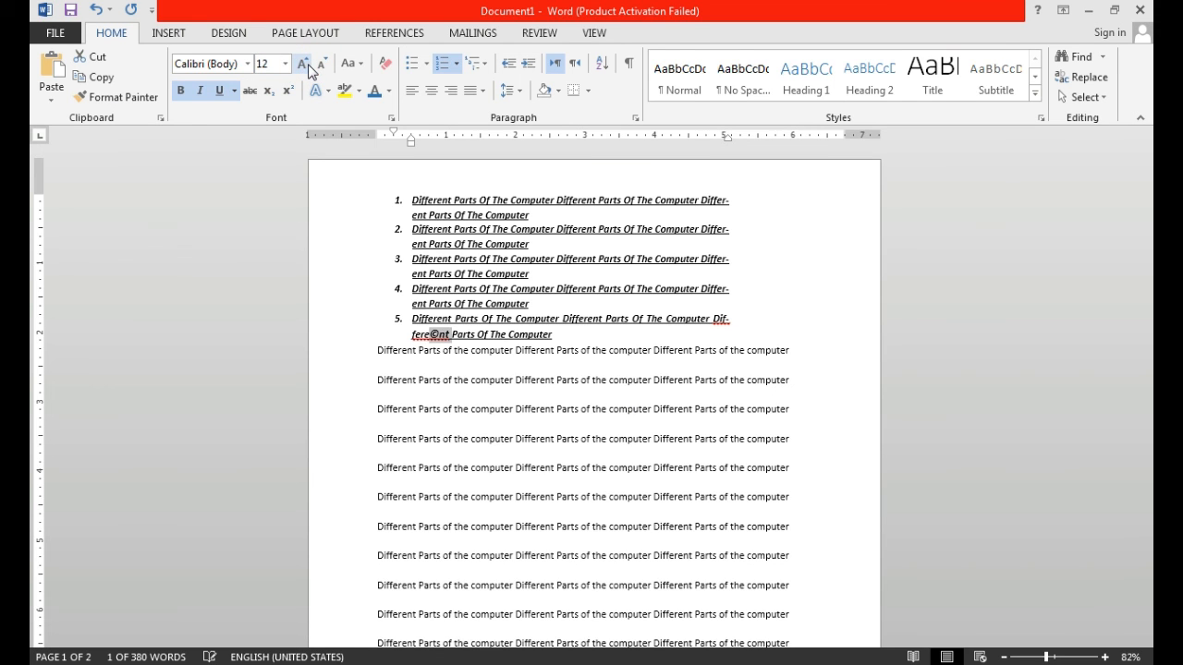
{"action": "left_click", "coordinate": [305, 63]}
{"action": "left_click", "coordinate": [305, 63]}
{"action": "left_click", "coordinate": [305, 63]}
{"action": "left_click", "coordinate": [305, 62]}
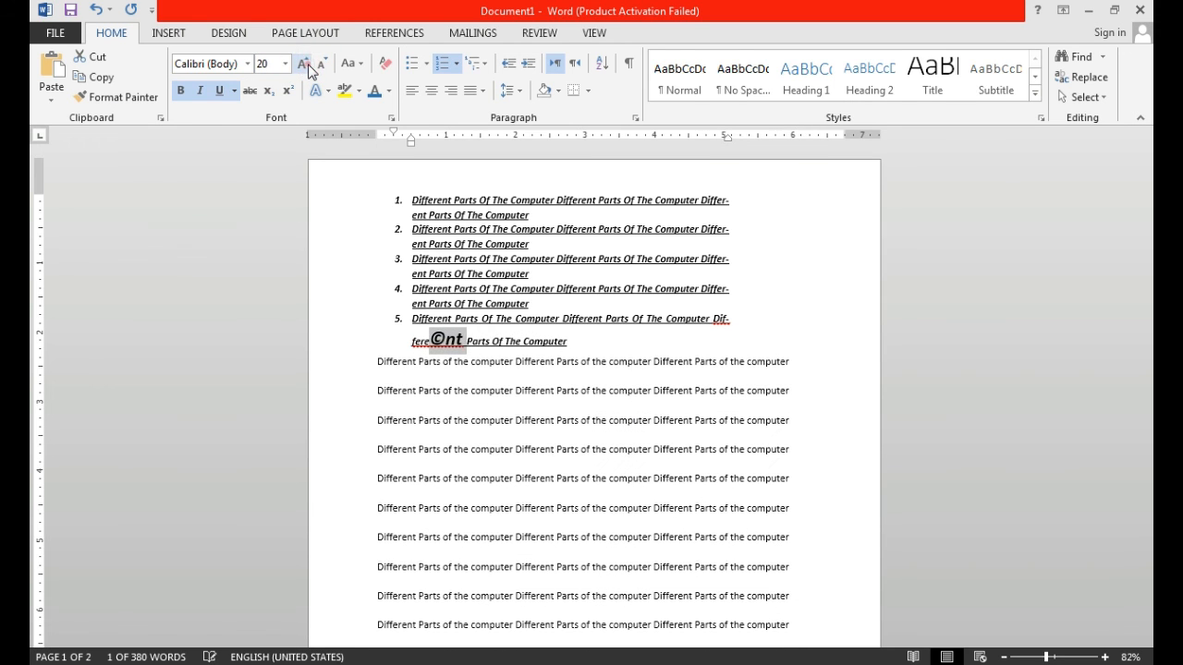
{"action": "left_click", "coordinate": [305, 63]}
{"action": "left_click", "coordinate": [305, 63]}
{"action": "left_click", "coordinate": [305, 63]}
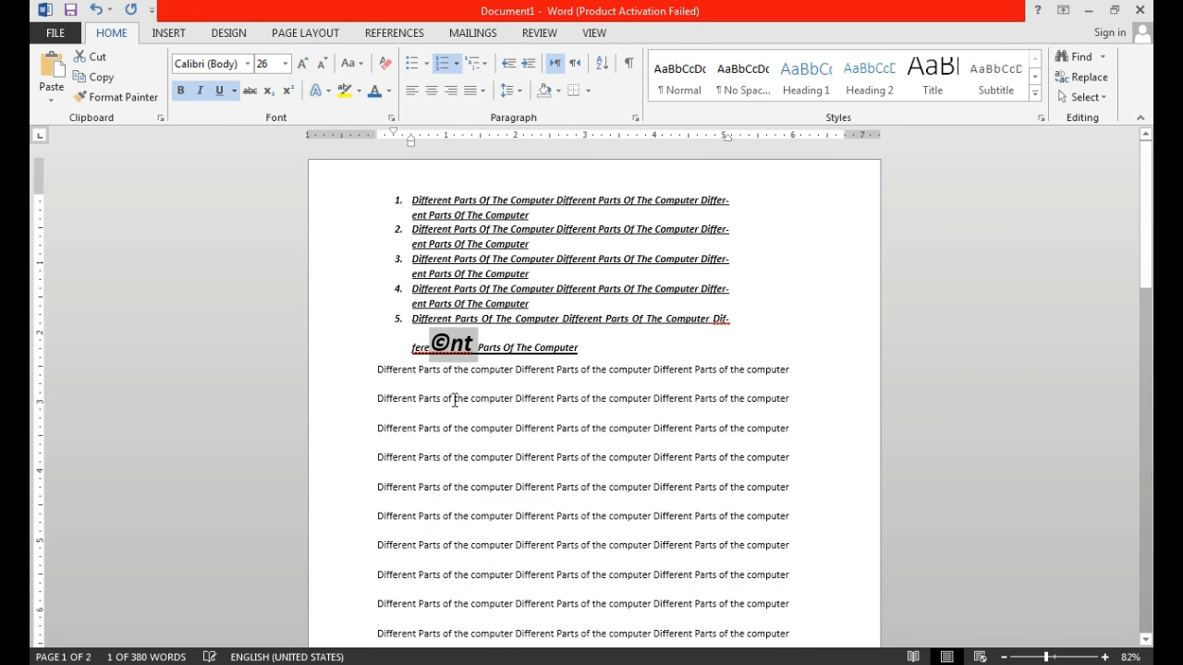
{"action": "left_click", "coordinate": [452, 354]}
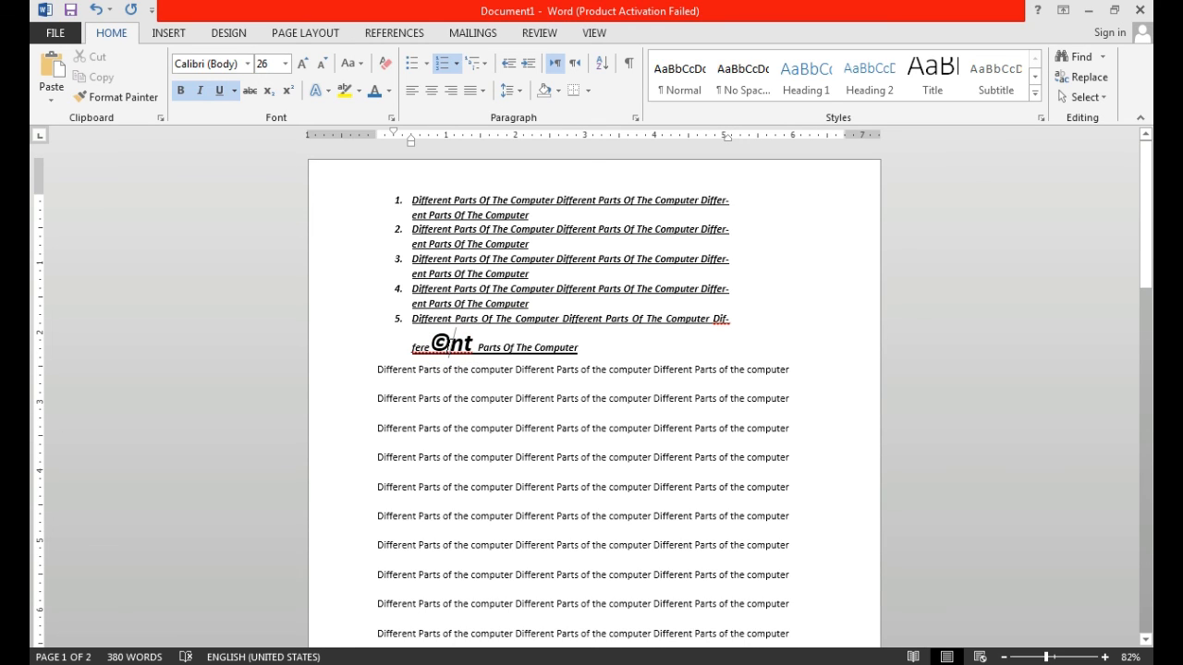